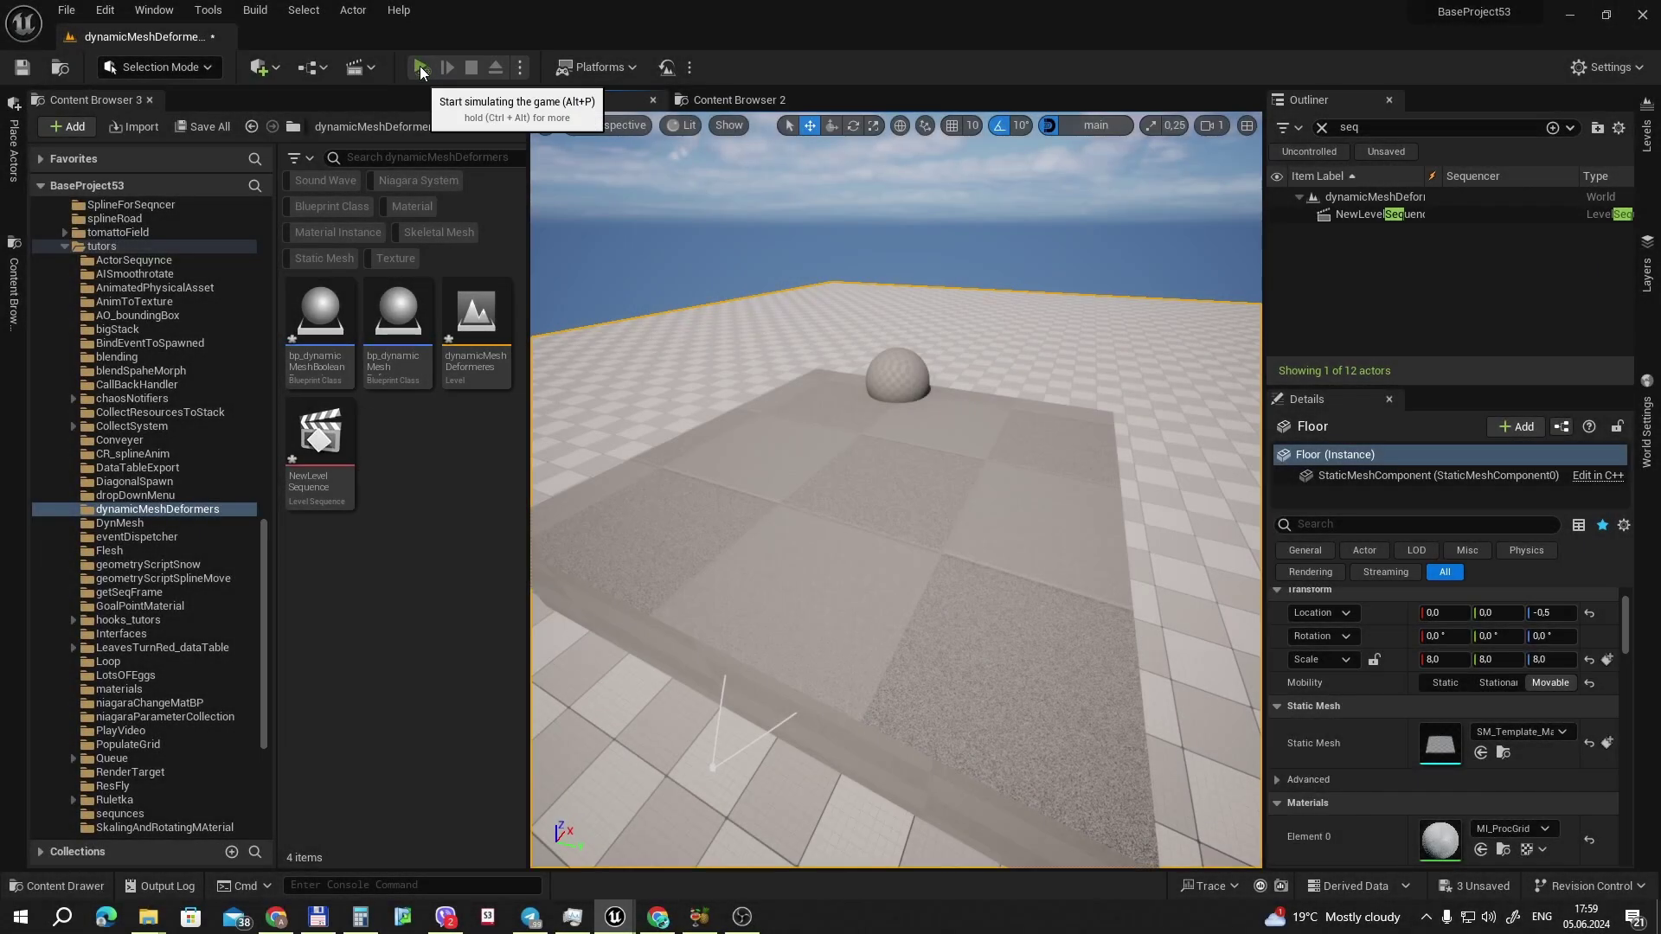
# Test-run and stop the simulation, confirm the PCG Framework plugin is enabled, and open the folder's new-asset menu.
pyautogui.click(418, 66)
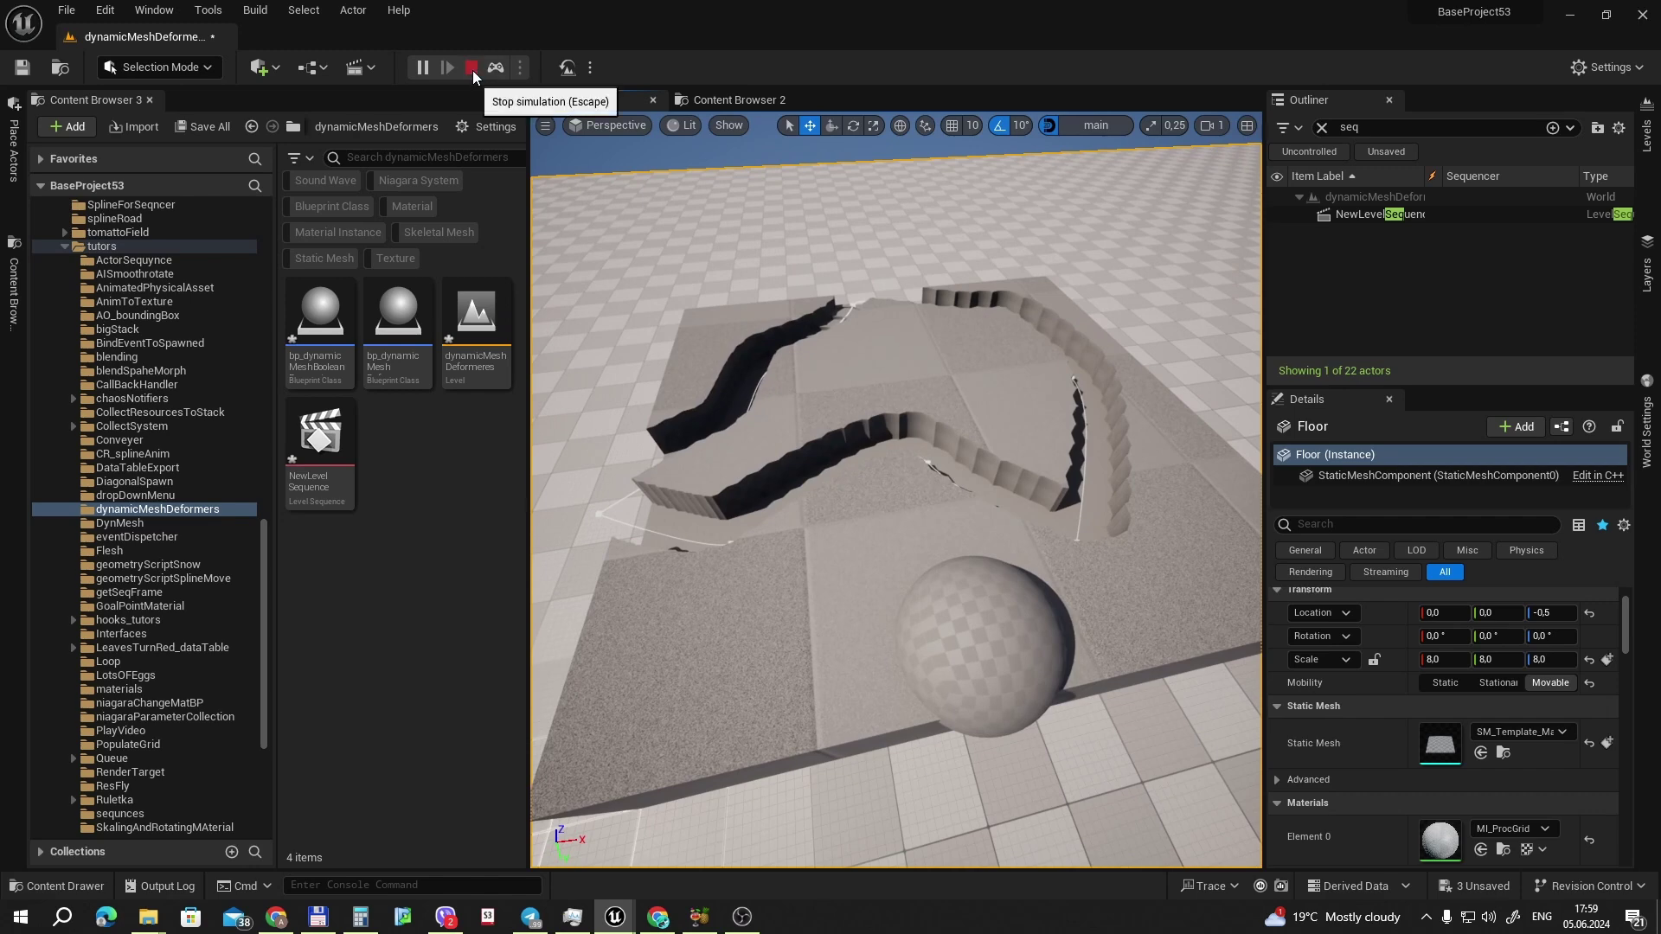
pyautogui.click(472, 70)
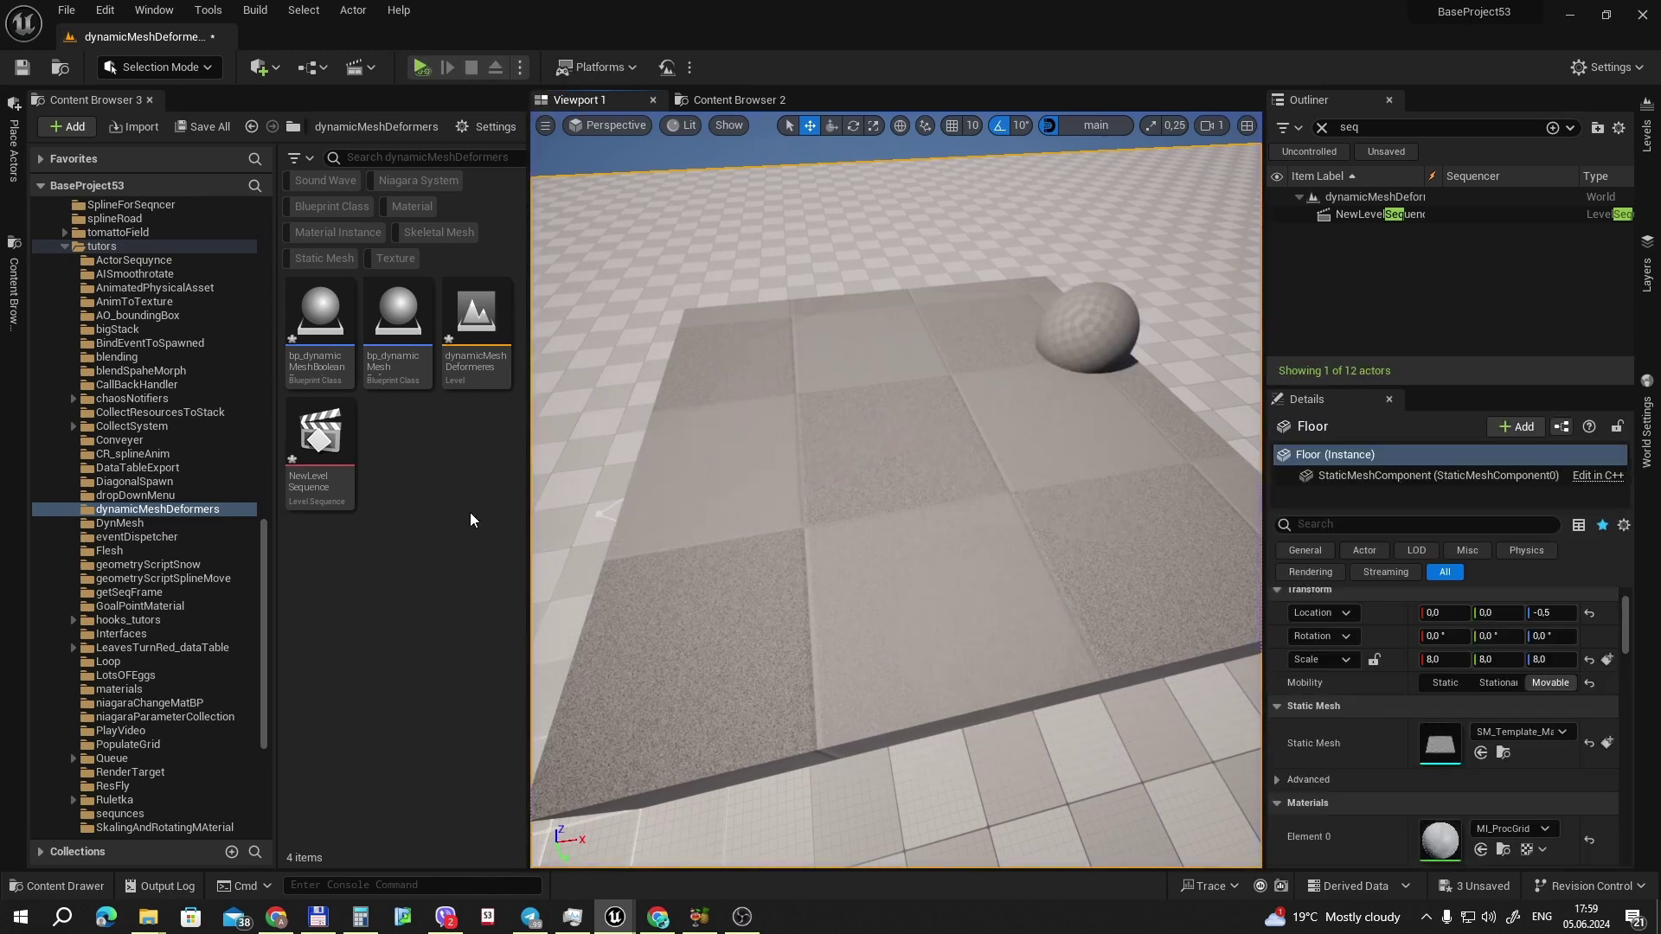
pyautogui.click(101, 12)
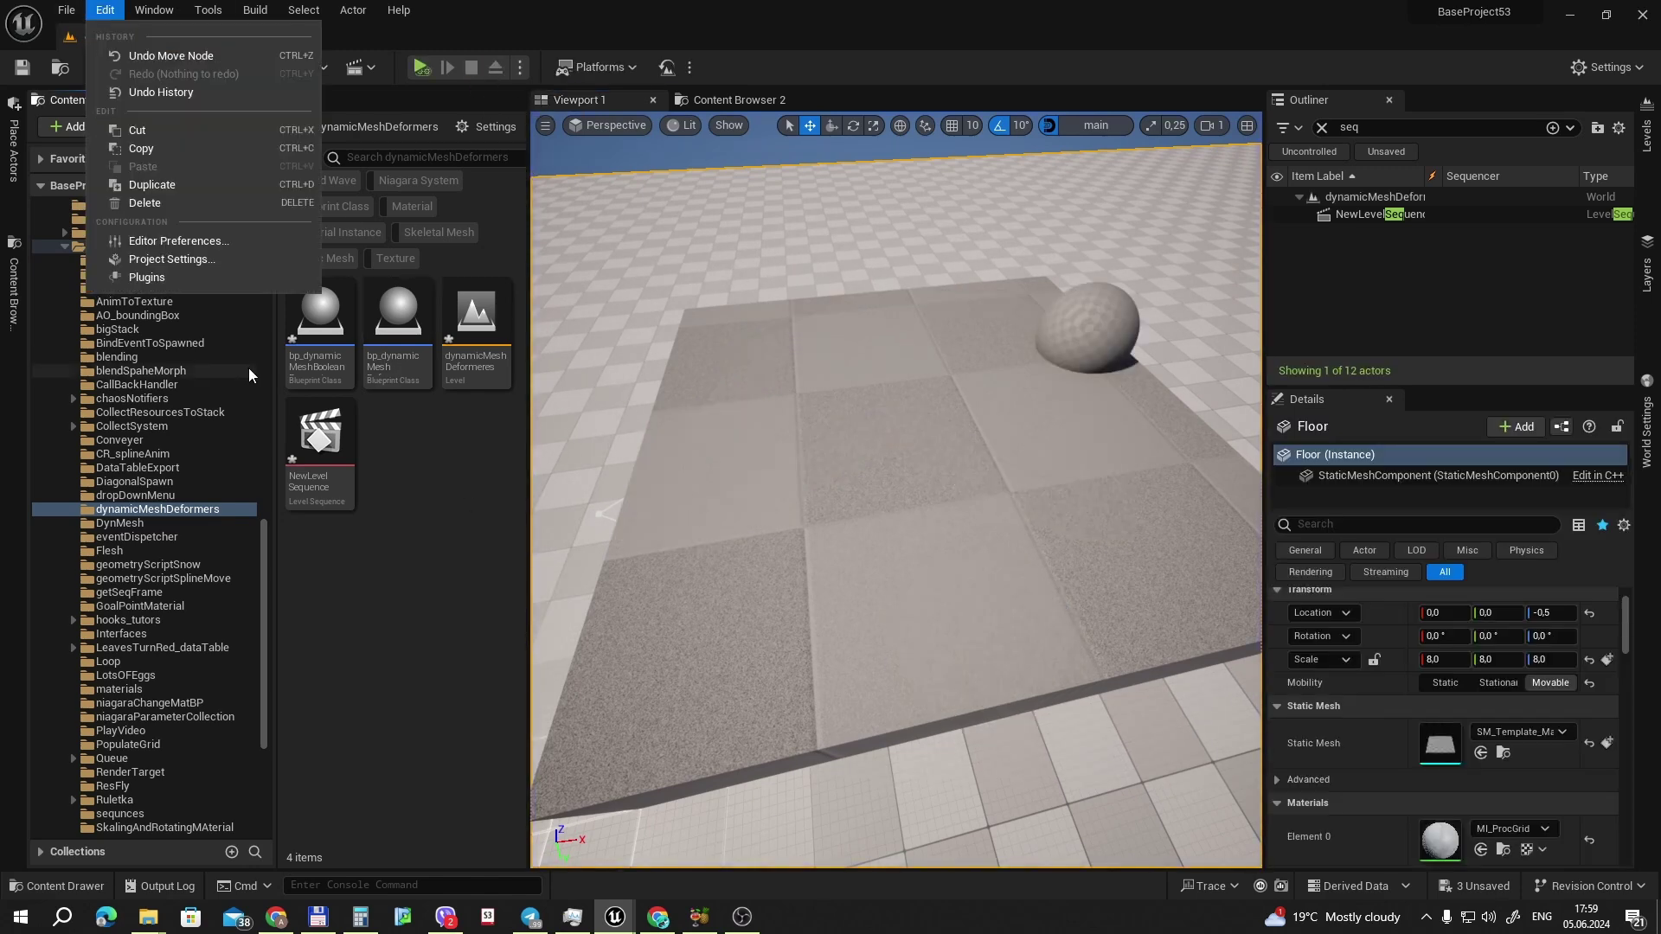
pyautogui.click(201, 281)
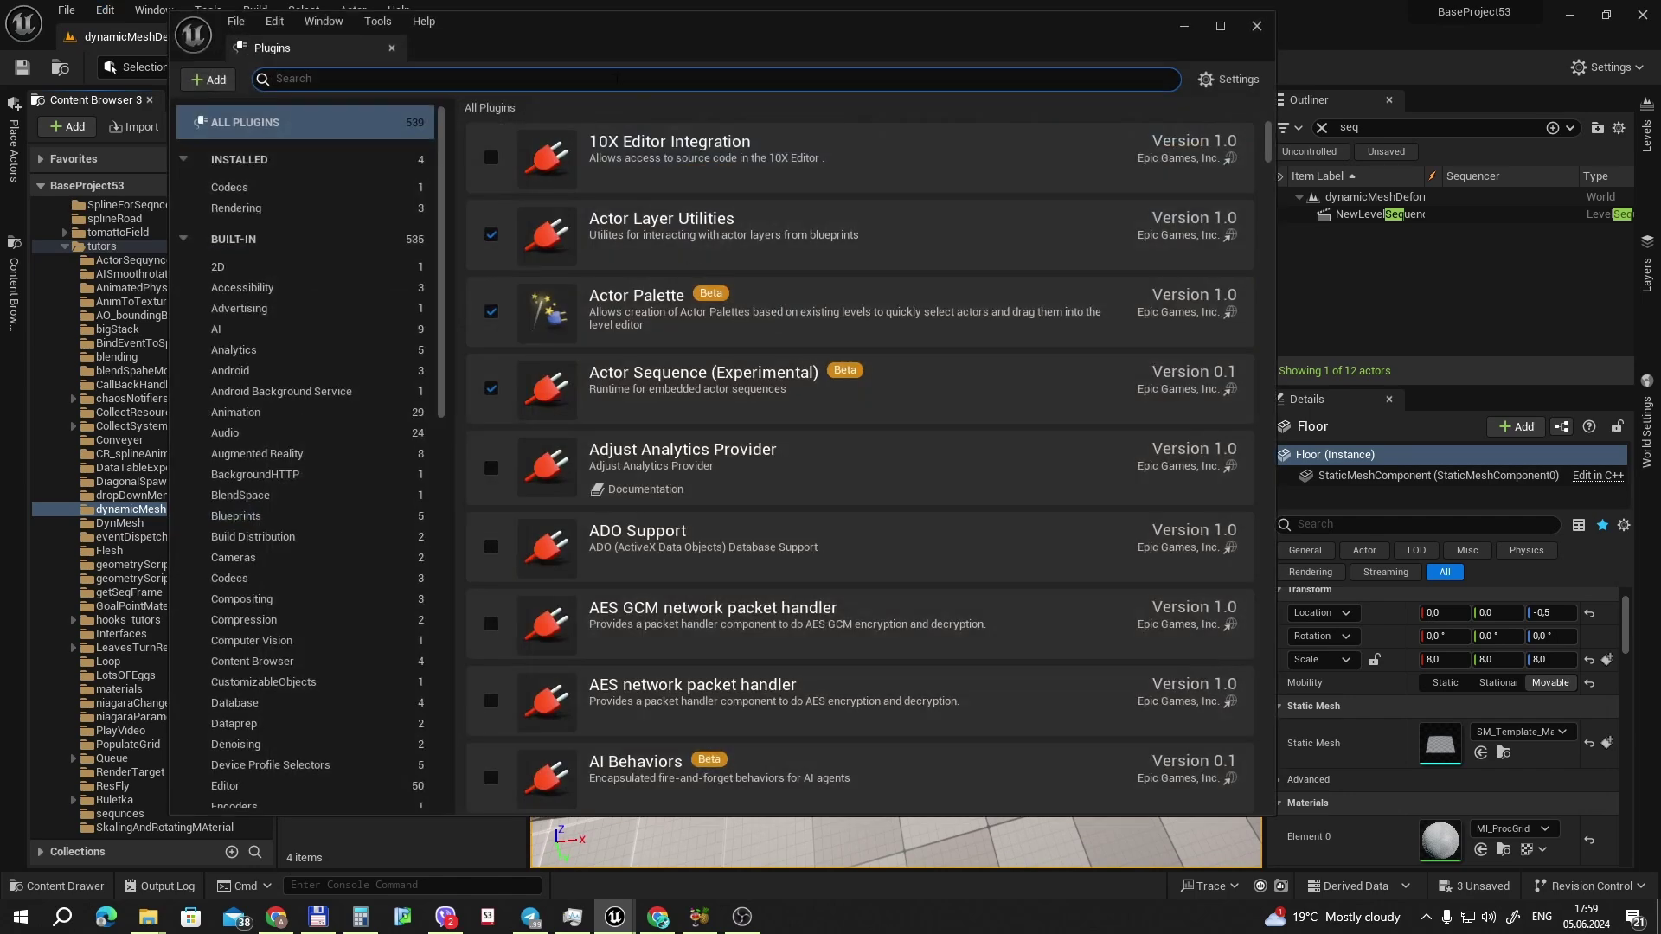
pyautogui.write('pcg')
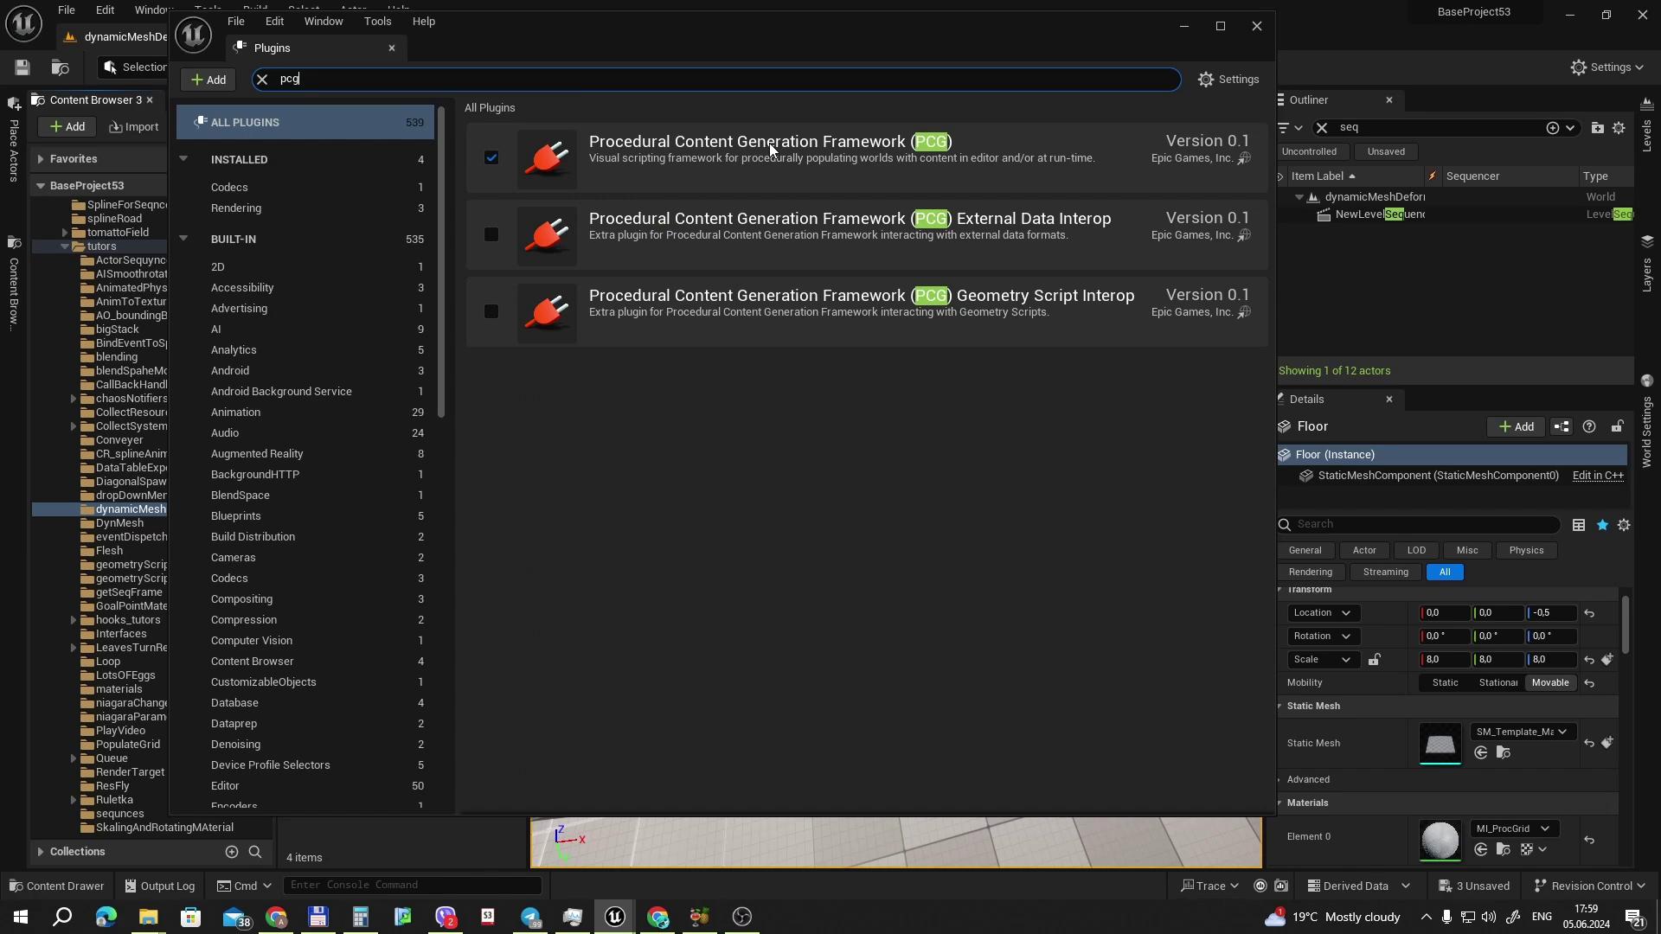
pyautogui.click(1256, 25)
pyautogui.rightClick(422, 460)
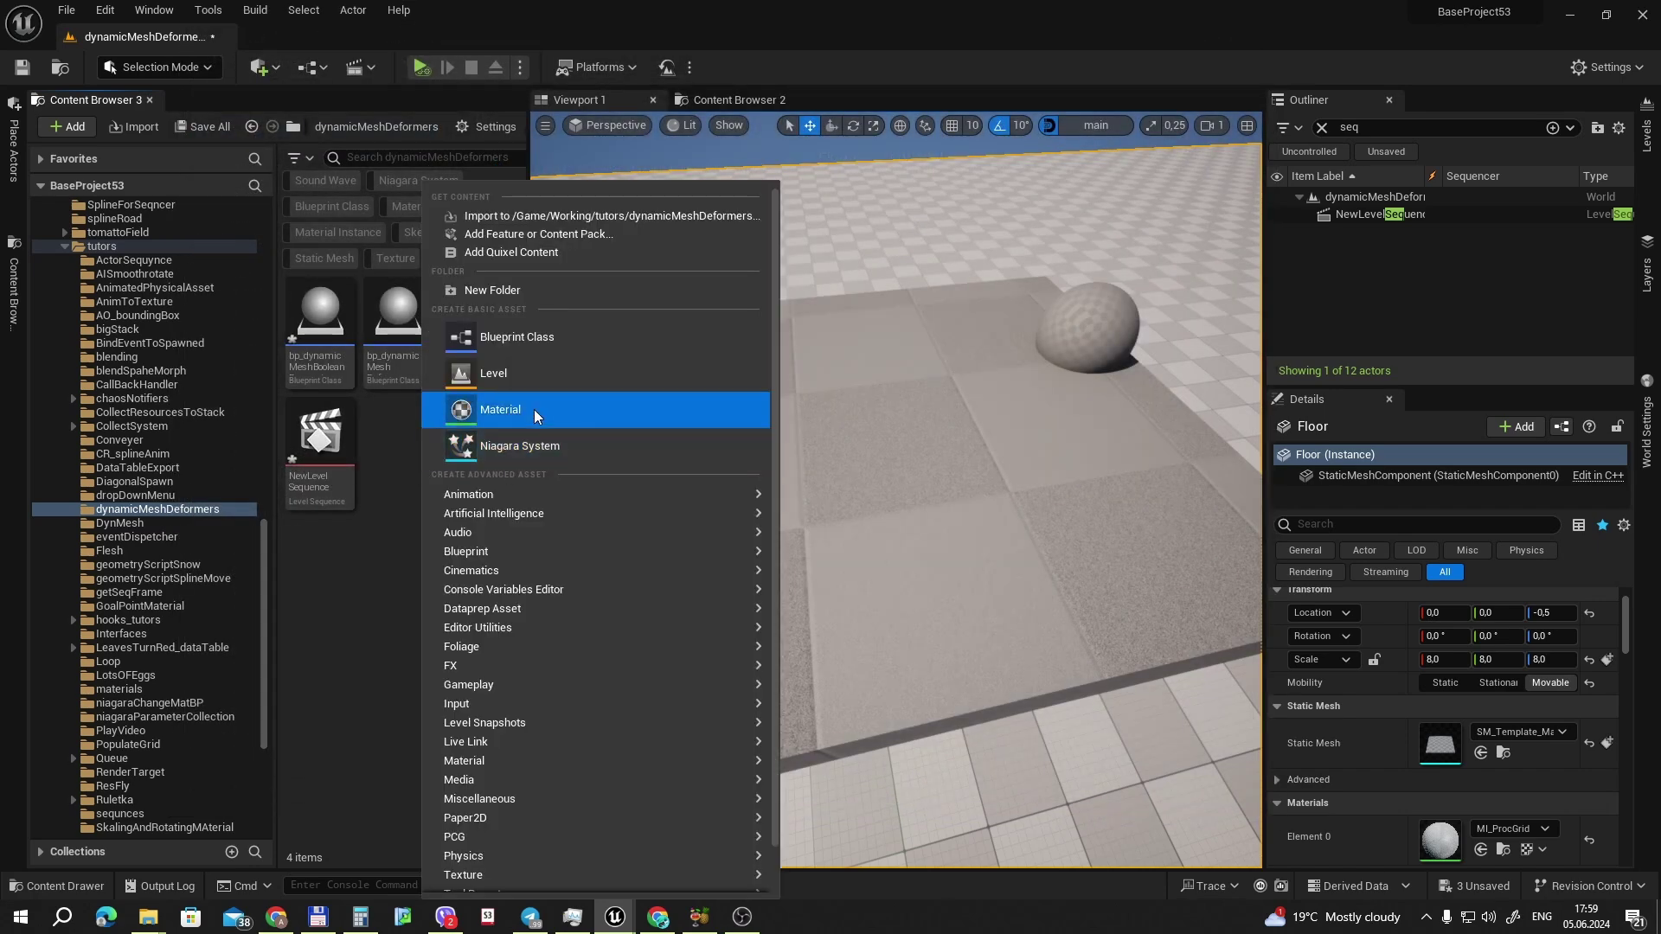
# Start a DynamicMeshActor blueprint class, cancel it, and open bp_dynamicMeshBooleanDynamic instead.
pyautogui.click(514, 338)
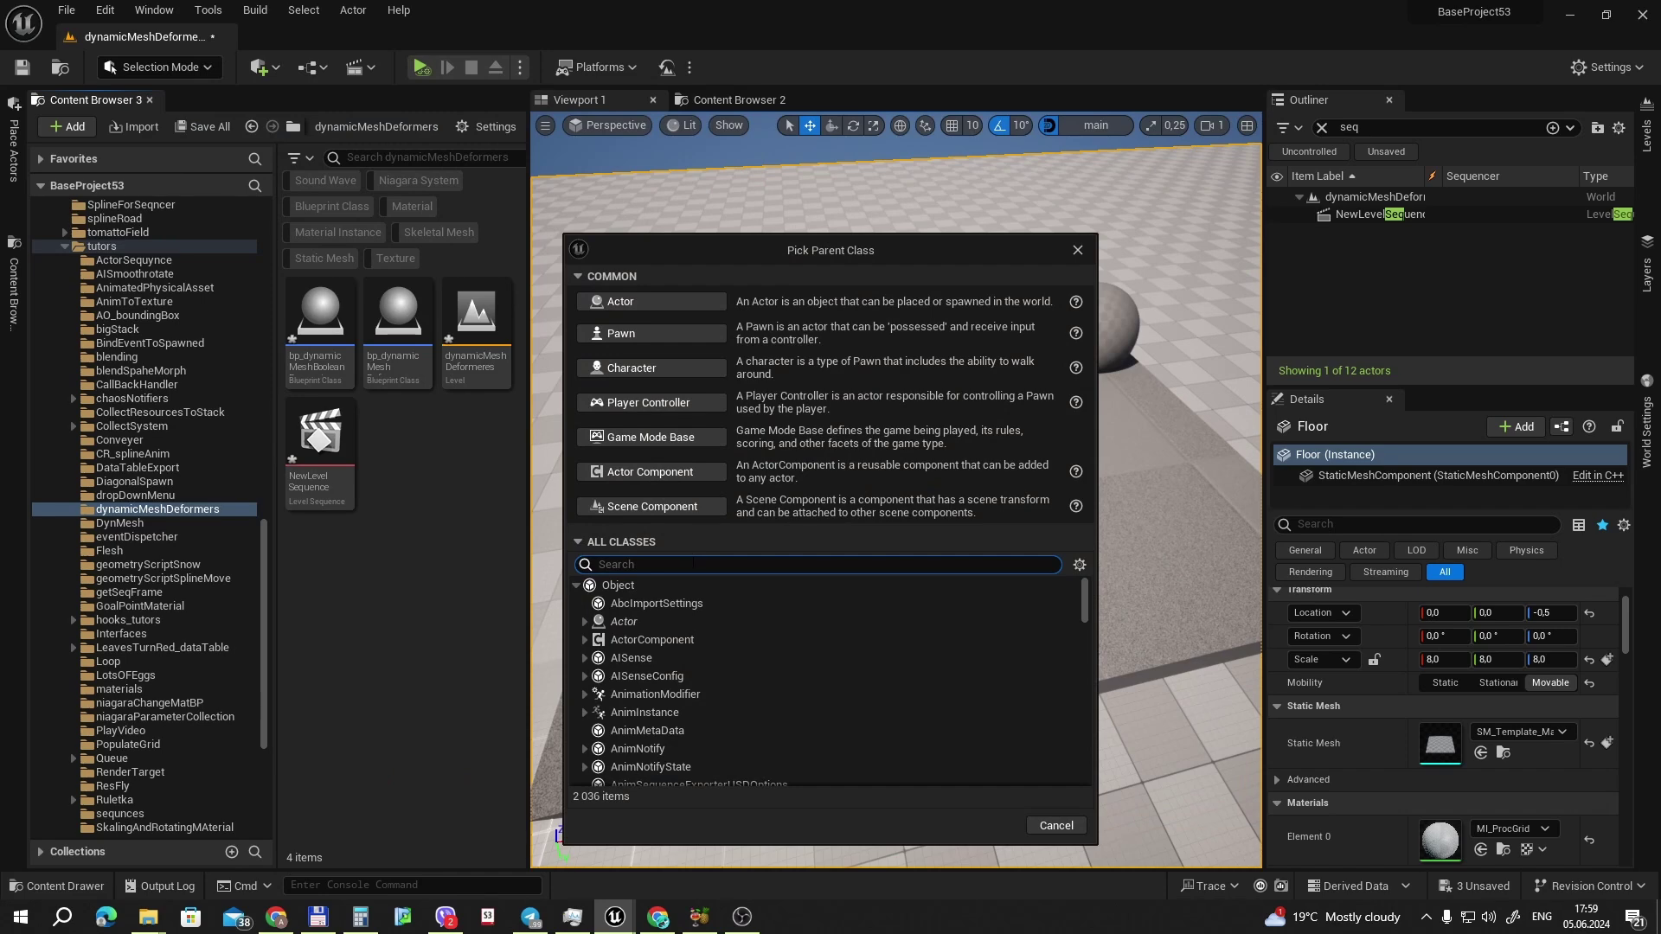
pyautogui.write('dynam')
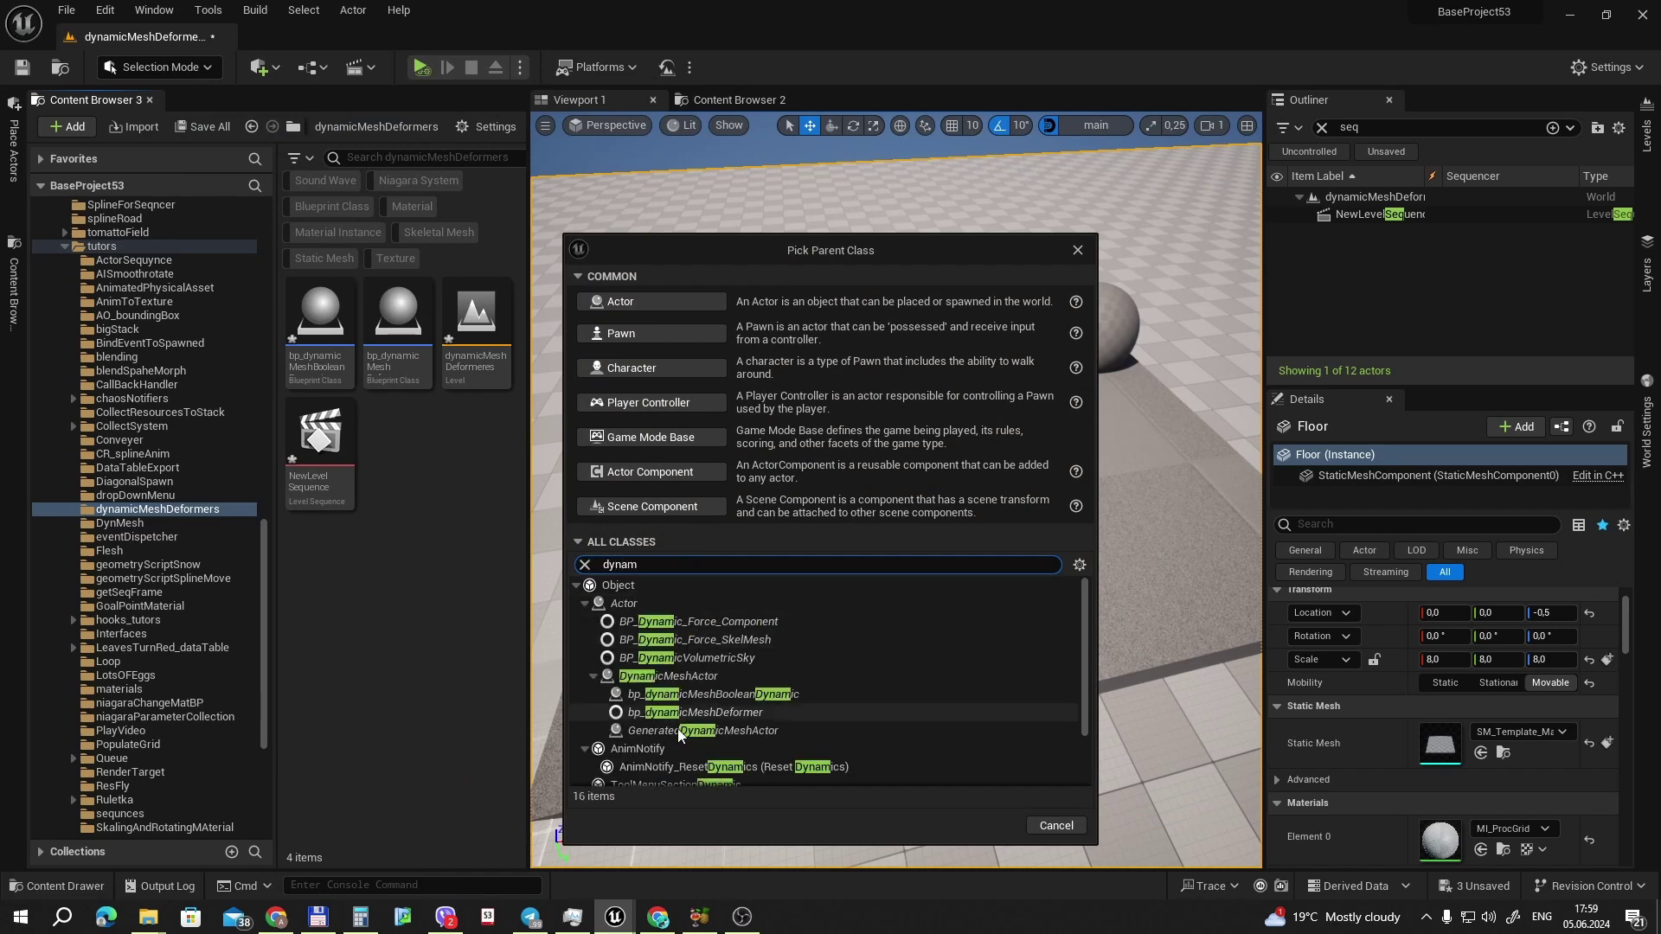
pyautogui.click(662, 678)
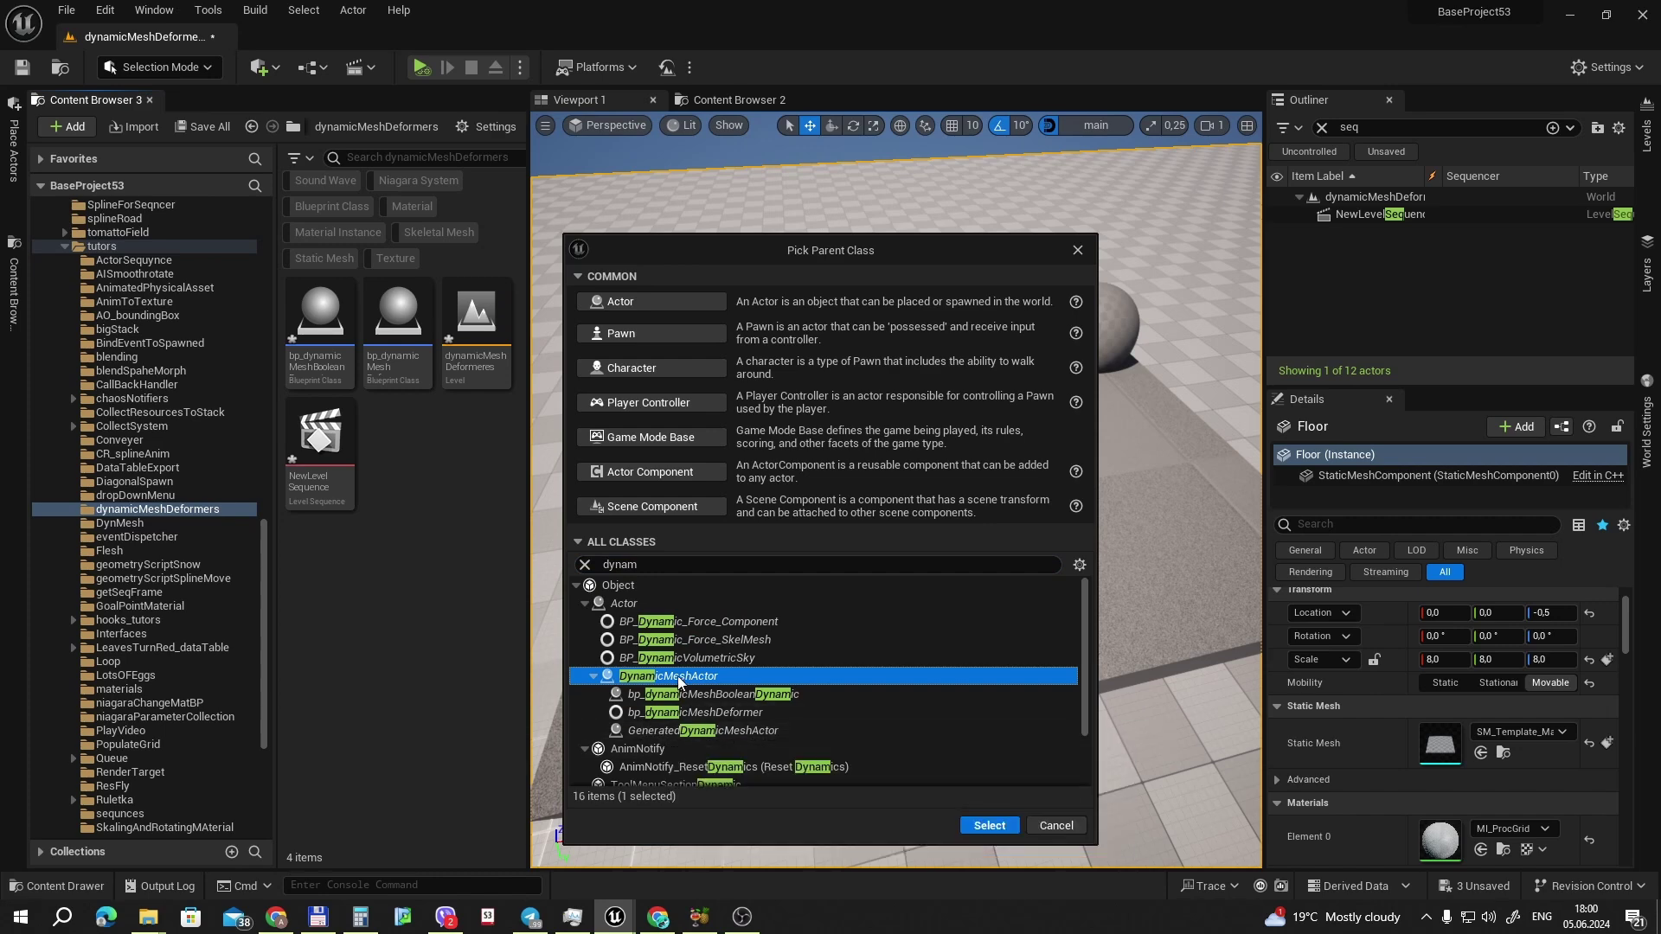
pyautogui.click(1056, 825)
pyautogui.click(318, 322)
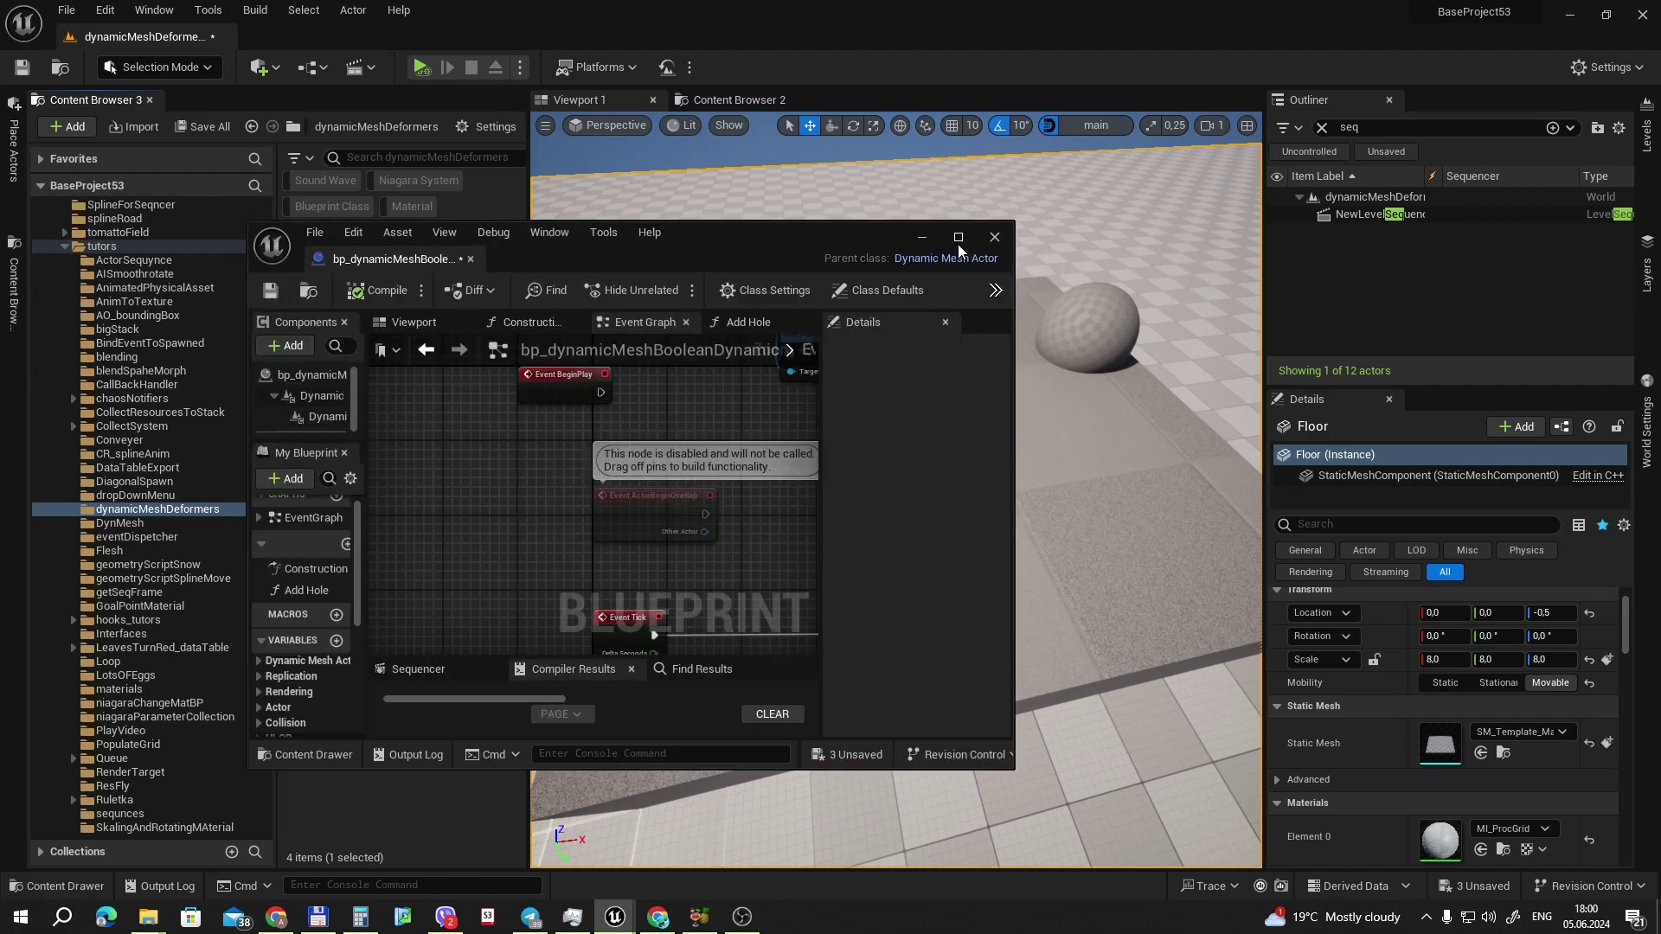
# Maximize the Blueprint editor and inspect the Construction Script's Dynamic Mesh Component and Get Dynamic Mesh nodes.
pyautogui.click(957, 237)
pyautogui.click(413, 107)
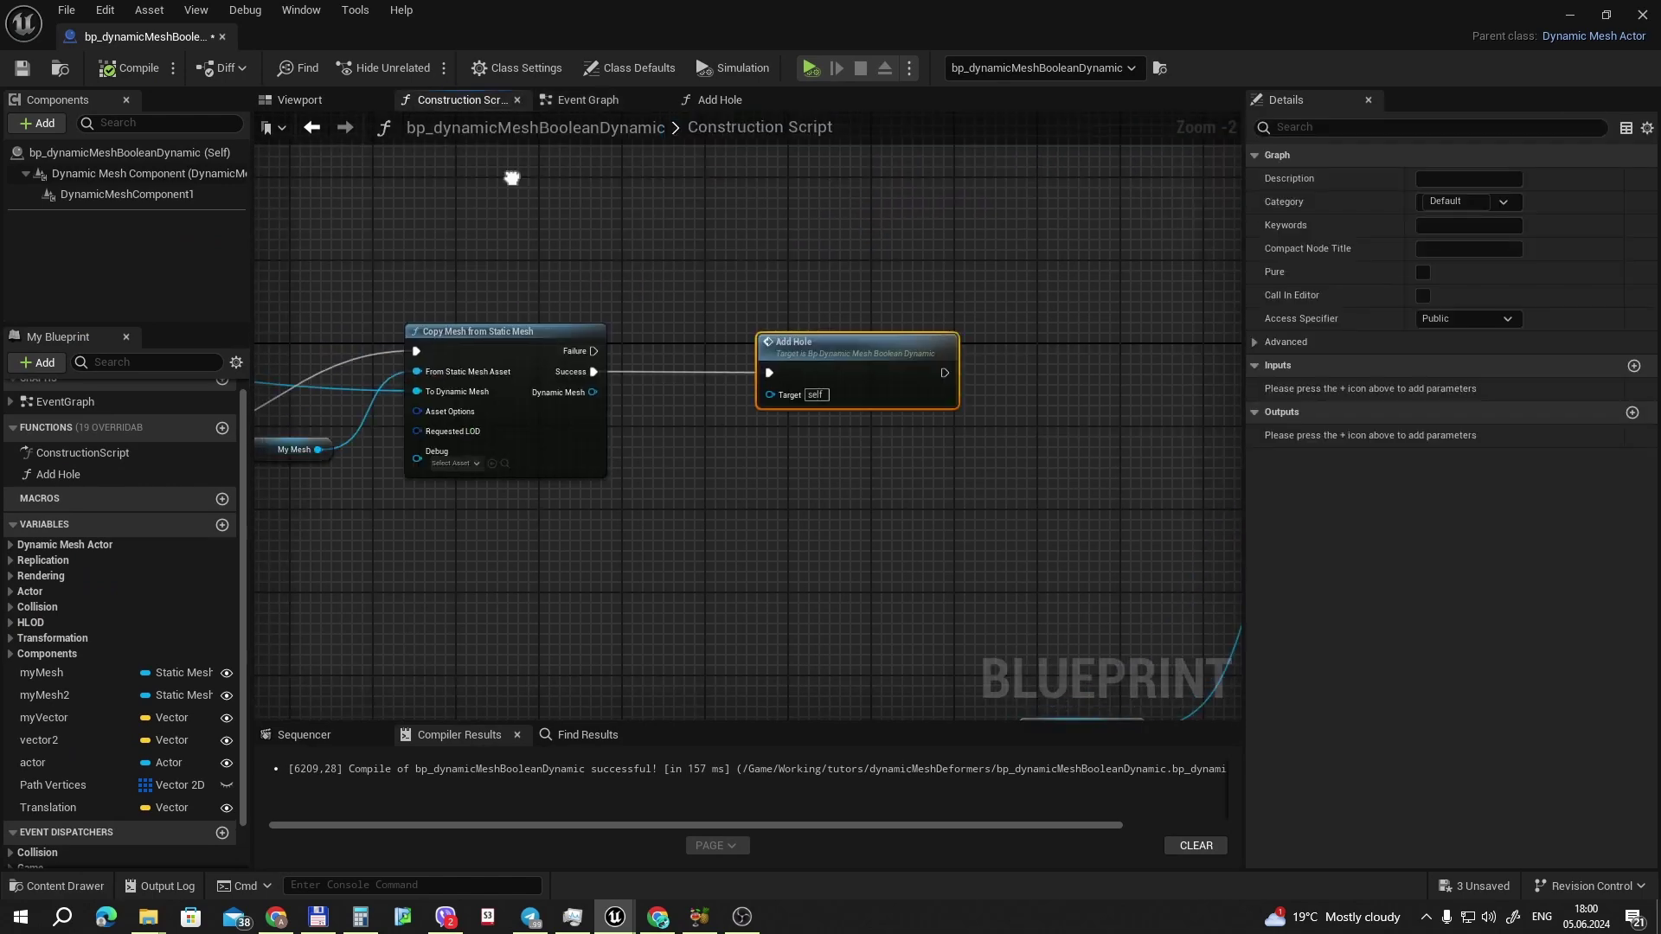
pyautogui.click(126, 175)
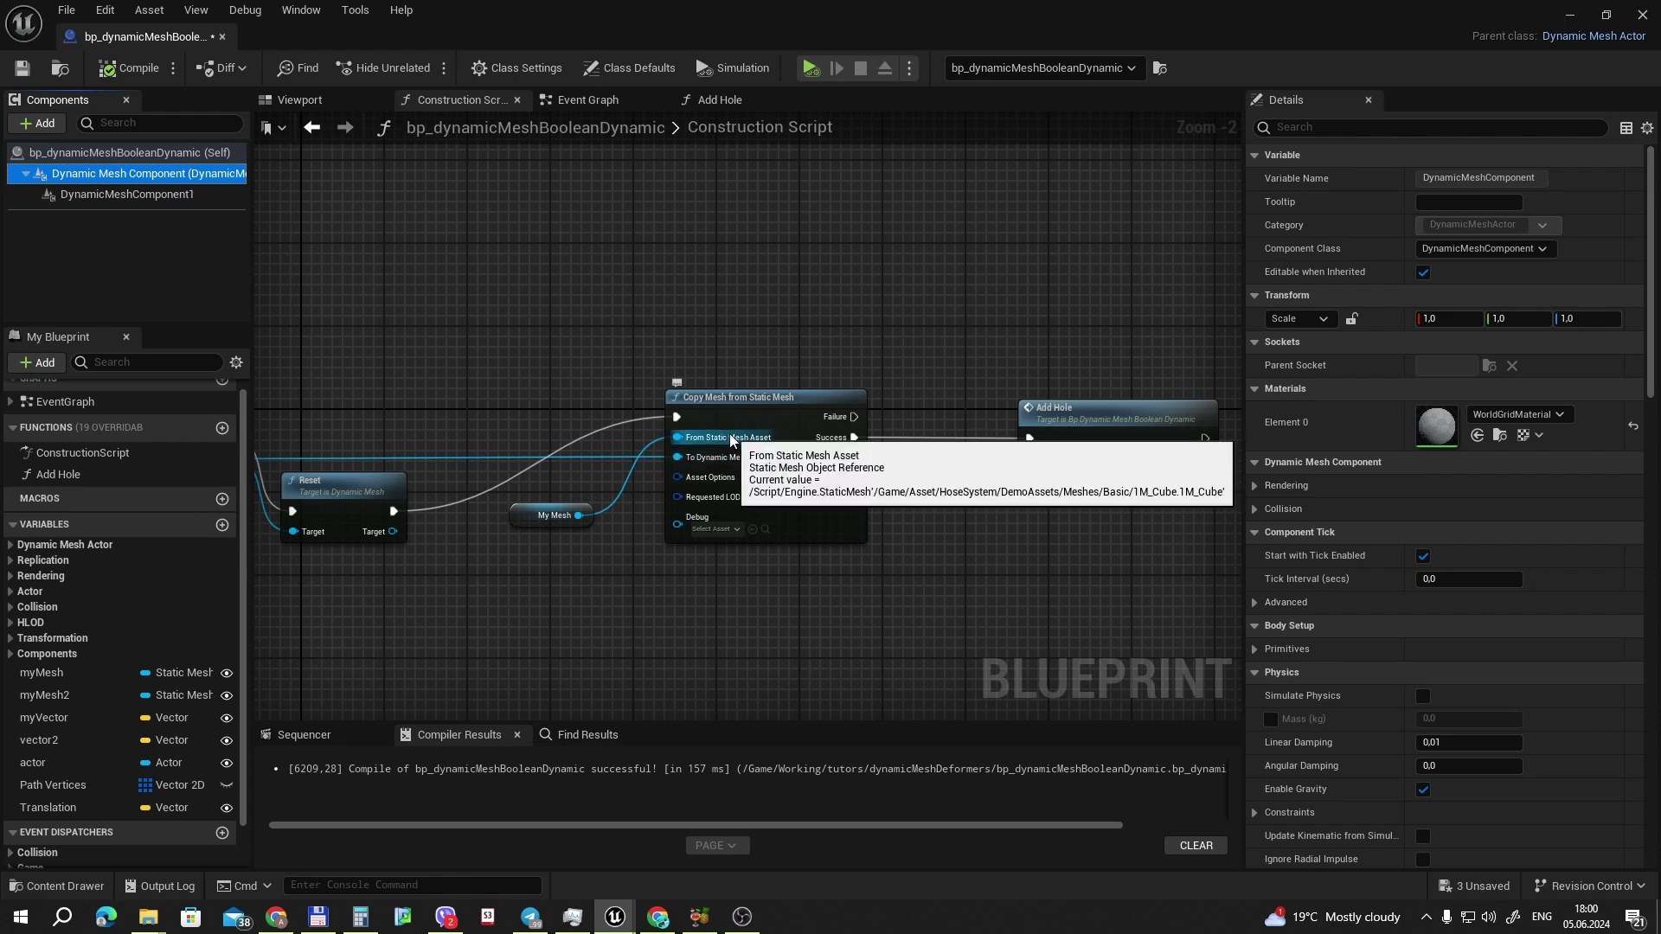
pyautogui.moveTo(552, 353); pyautogui.dragTo(860, 334, button='right')
pyautogui.scroll(2, 786, 482)
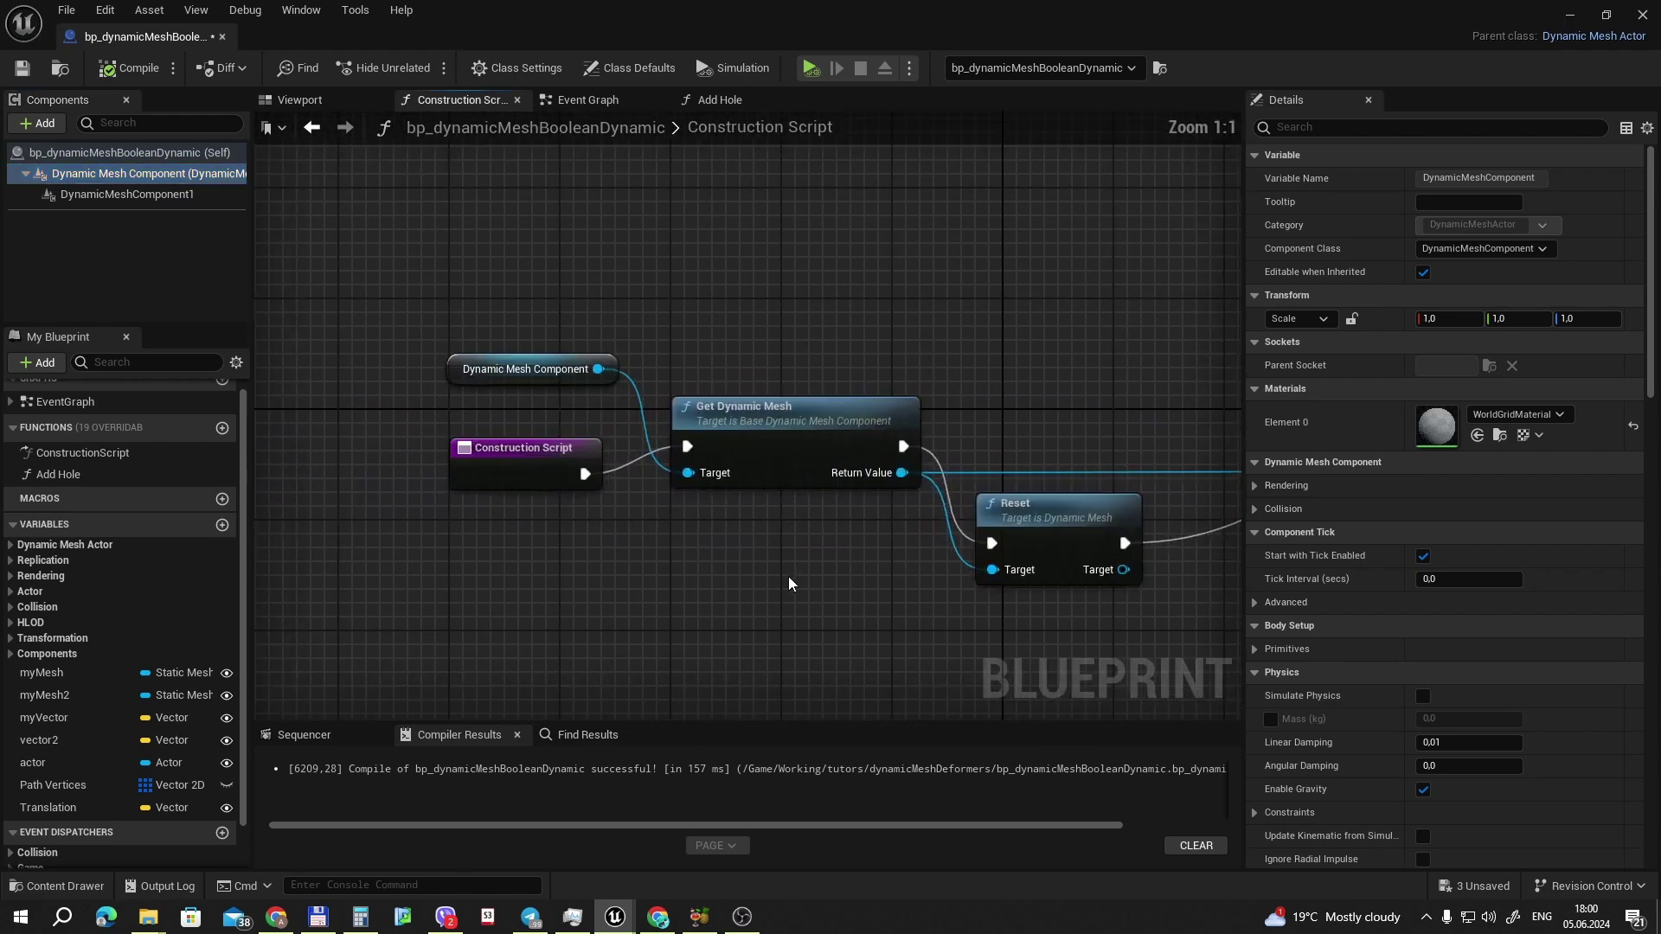
pyautogui.click(575, 309)
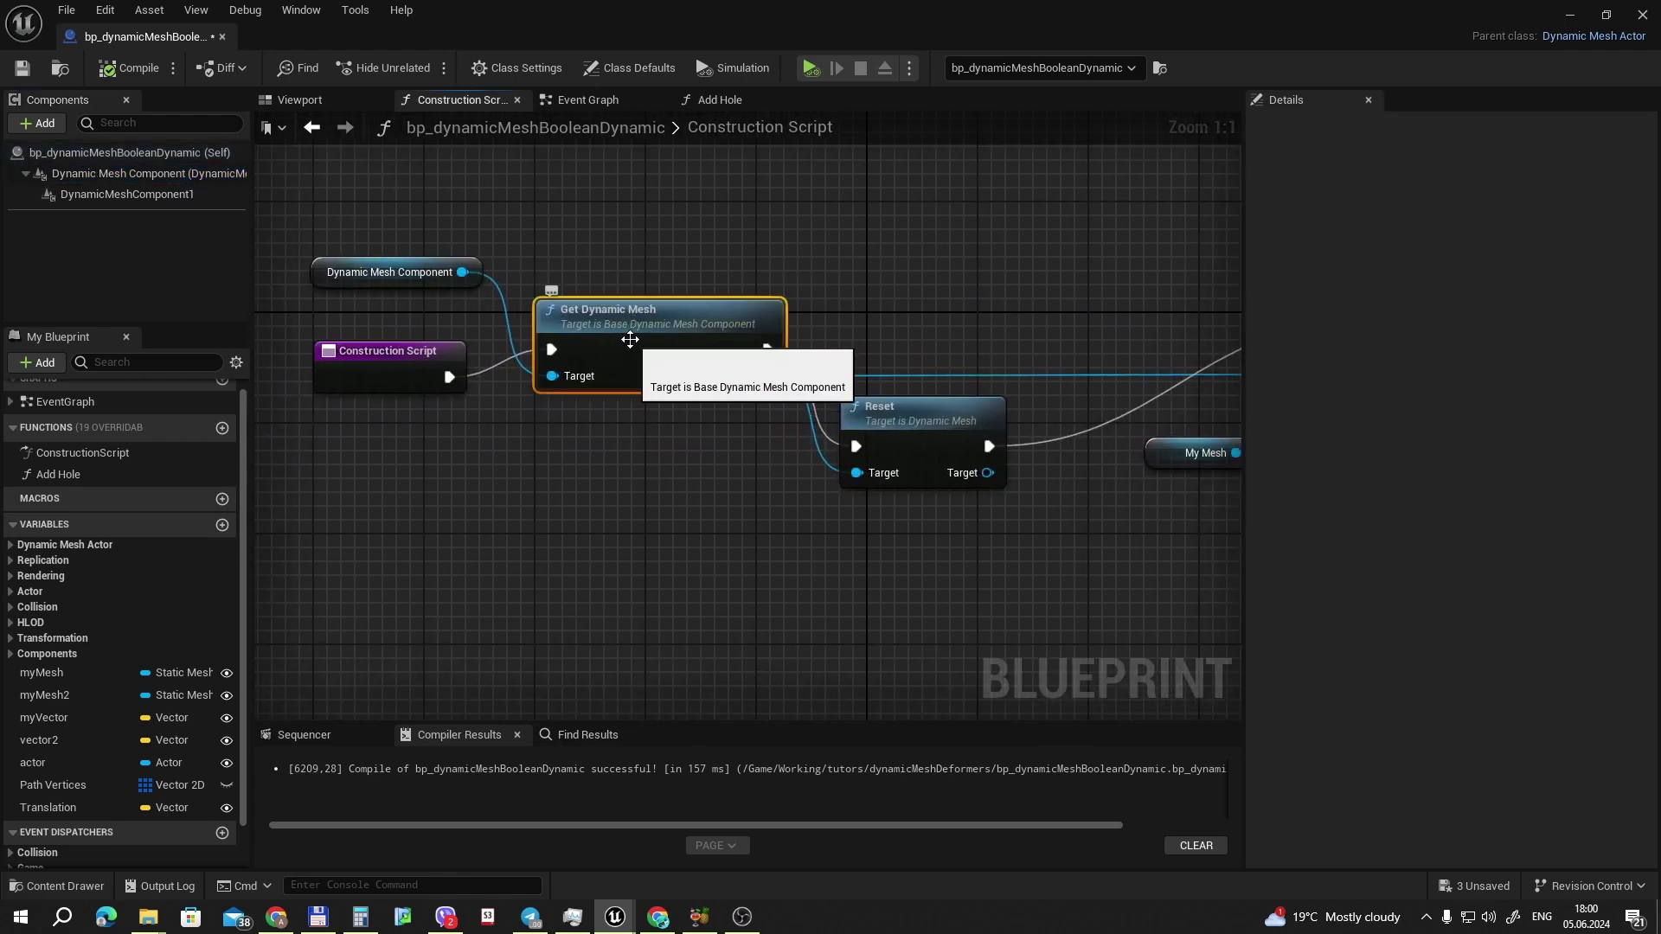
pyautogui.click(340, 257)
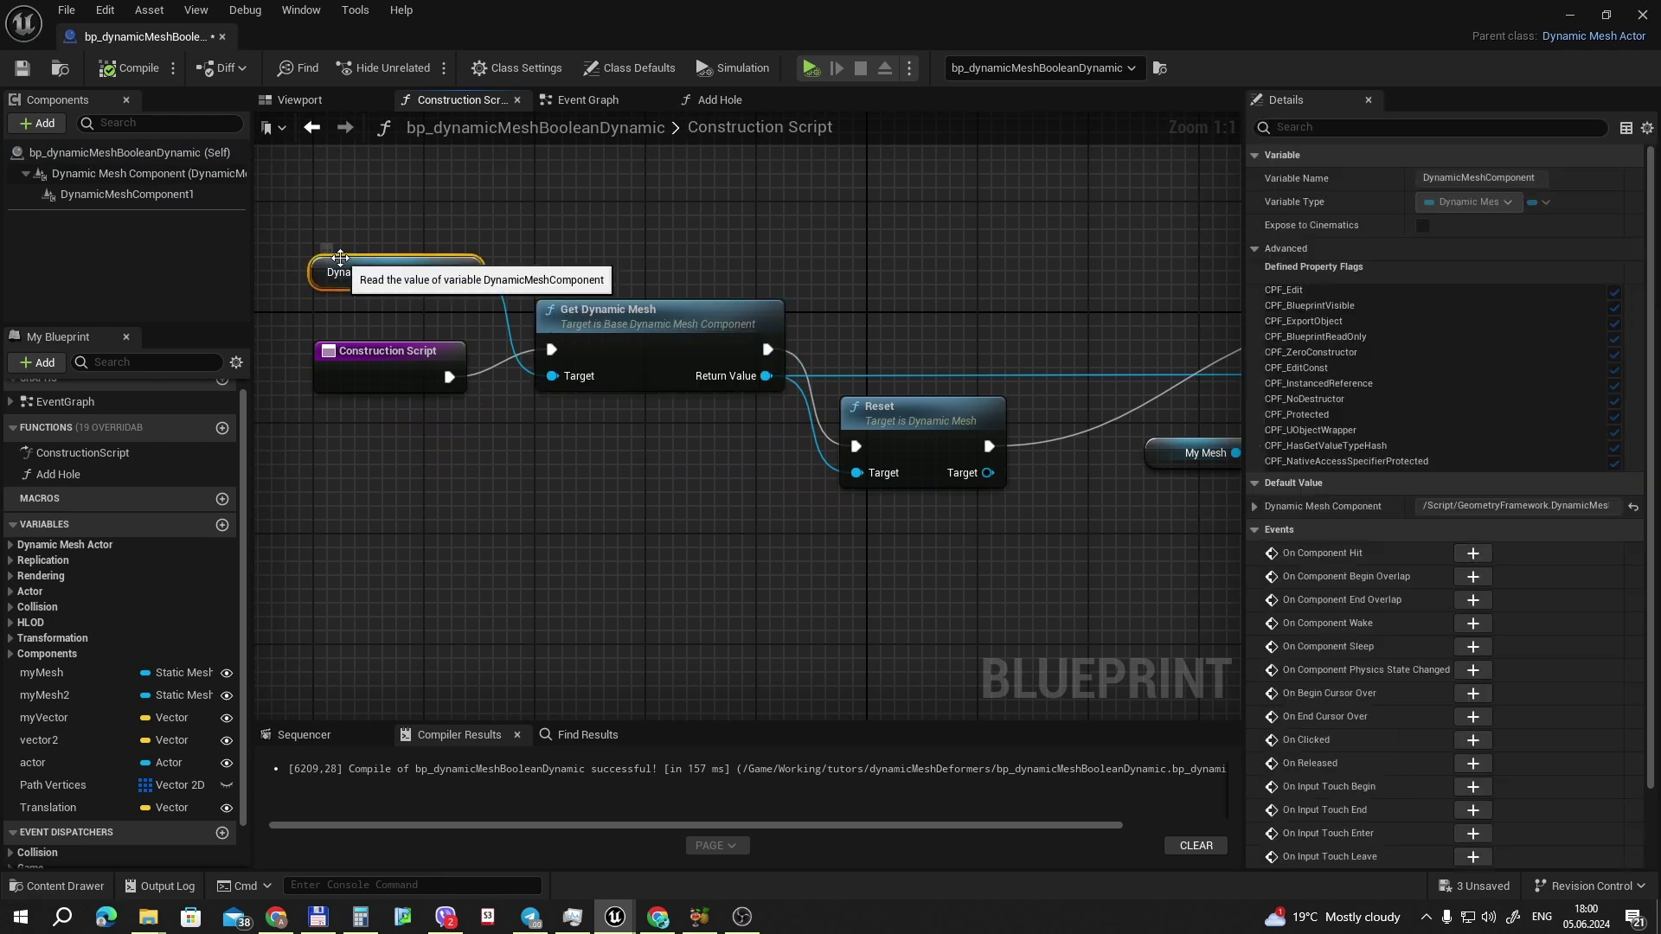
# Wire Construction Script's execution into Get Dynamic Mesh and select Copy Mesh from Static Mesh.
pyautogui.moveTo(957, 523); pyautogui.dragTo(690, 482, button='right')
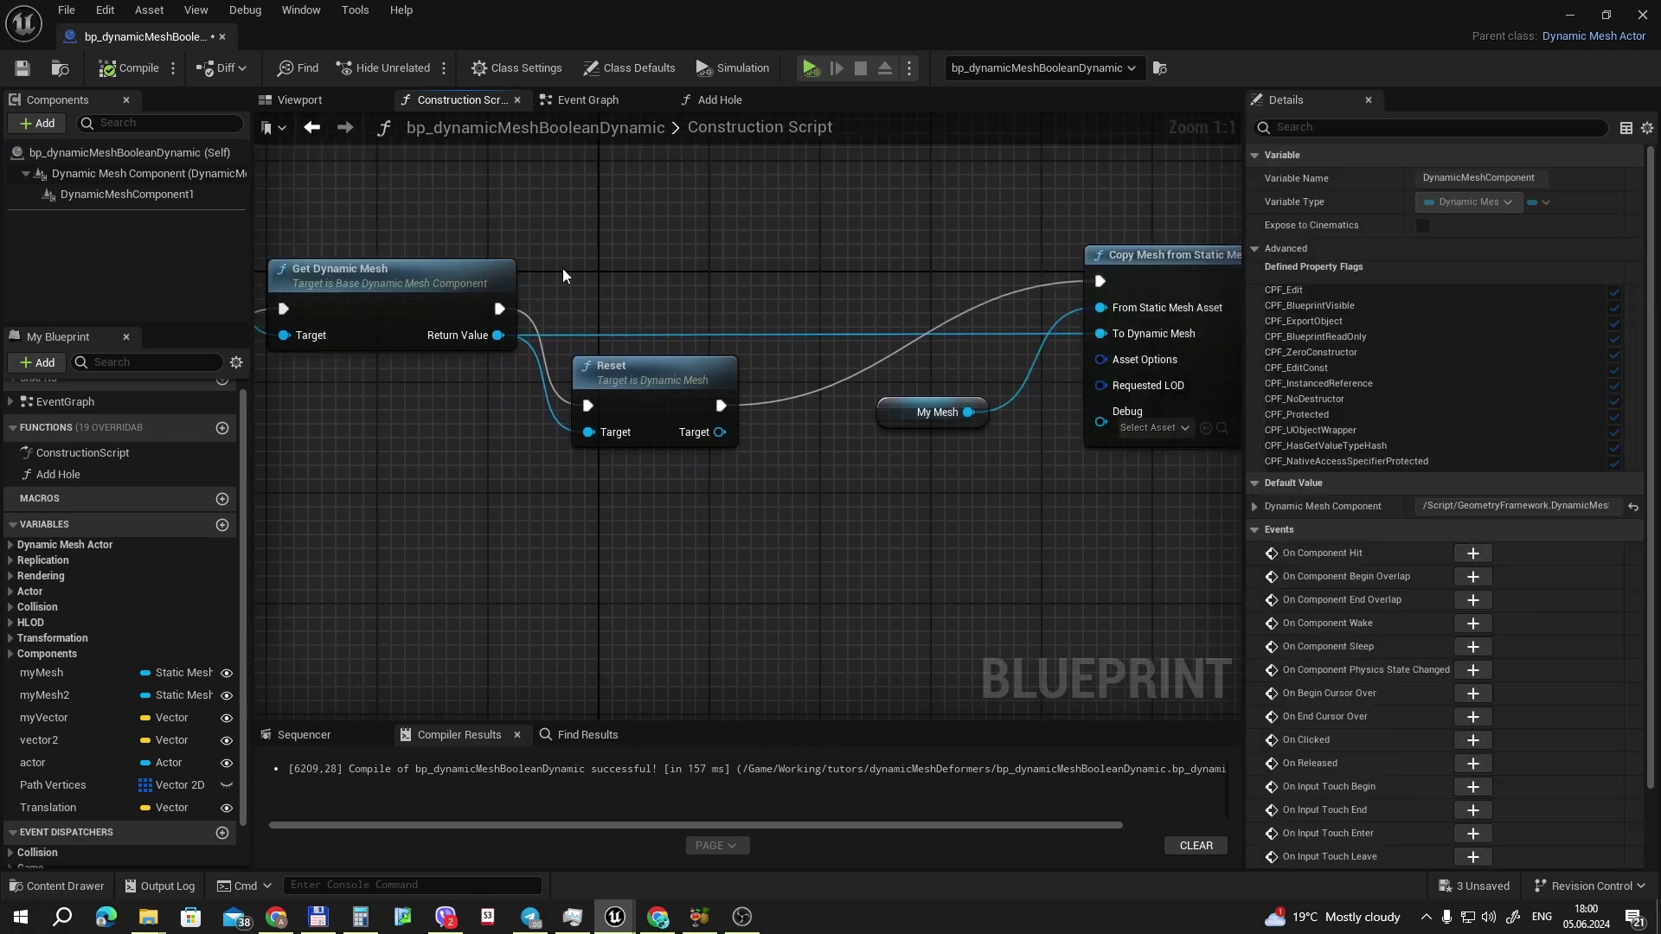
pyautogui.moveTo(562, 242); pyautogui.dragTo(647, 478)
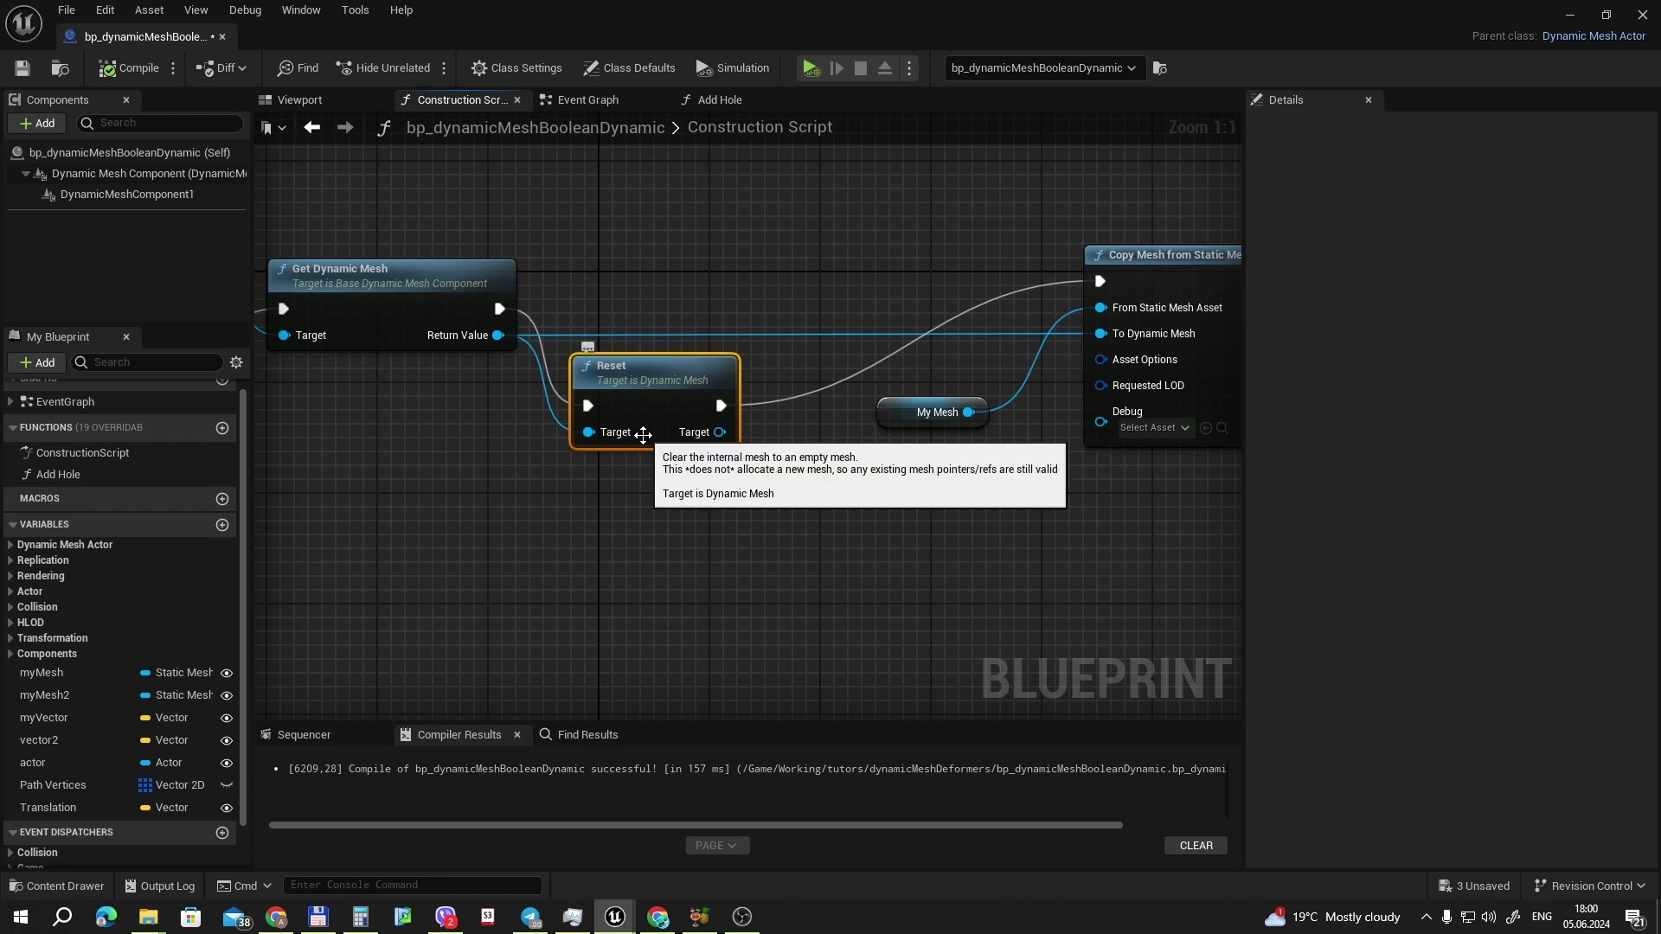
pyautogui.moveTo(563, 248); pyautogui.dragTo(714, 311, button='right')
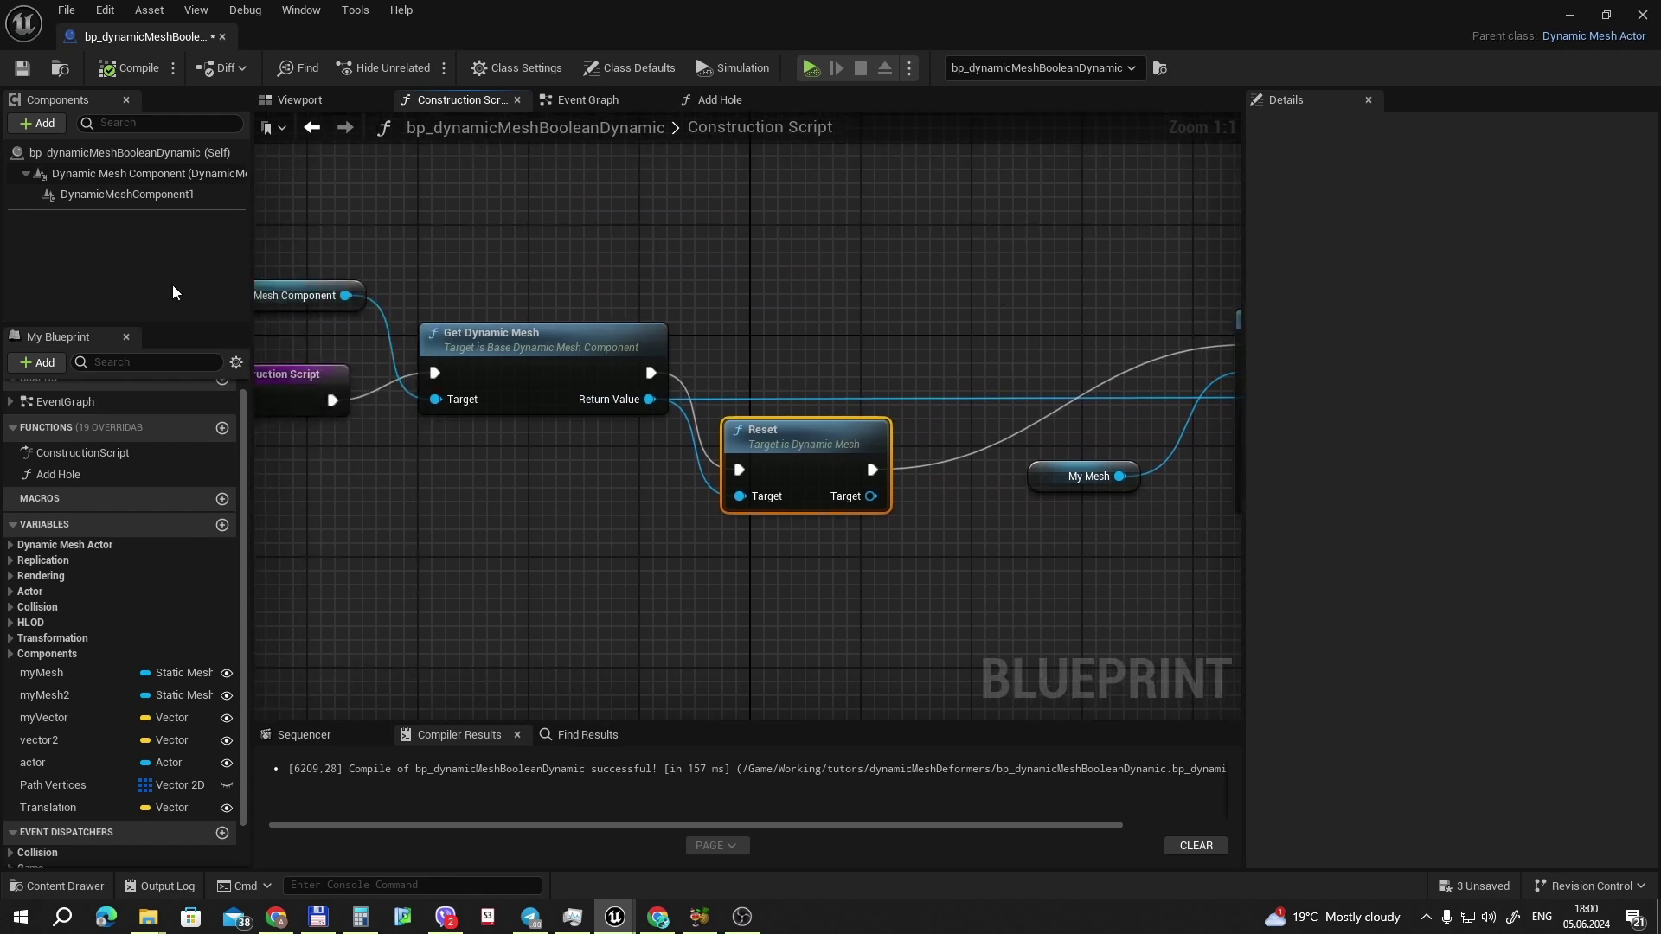
pyautogui.moveTo(538, 363); pyautogui.dragTo(668, 362, button='right')
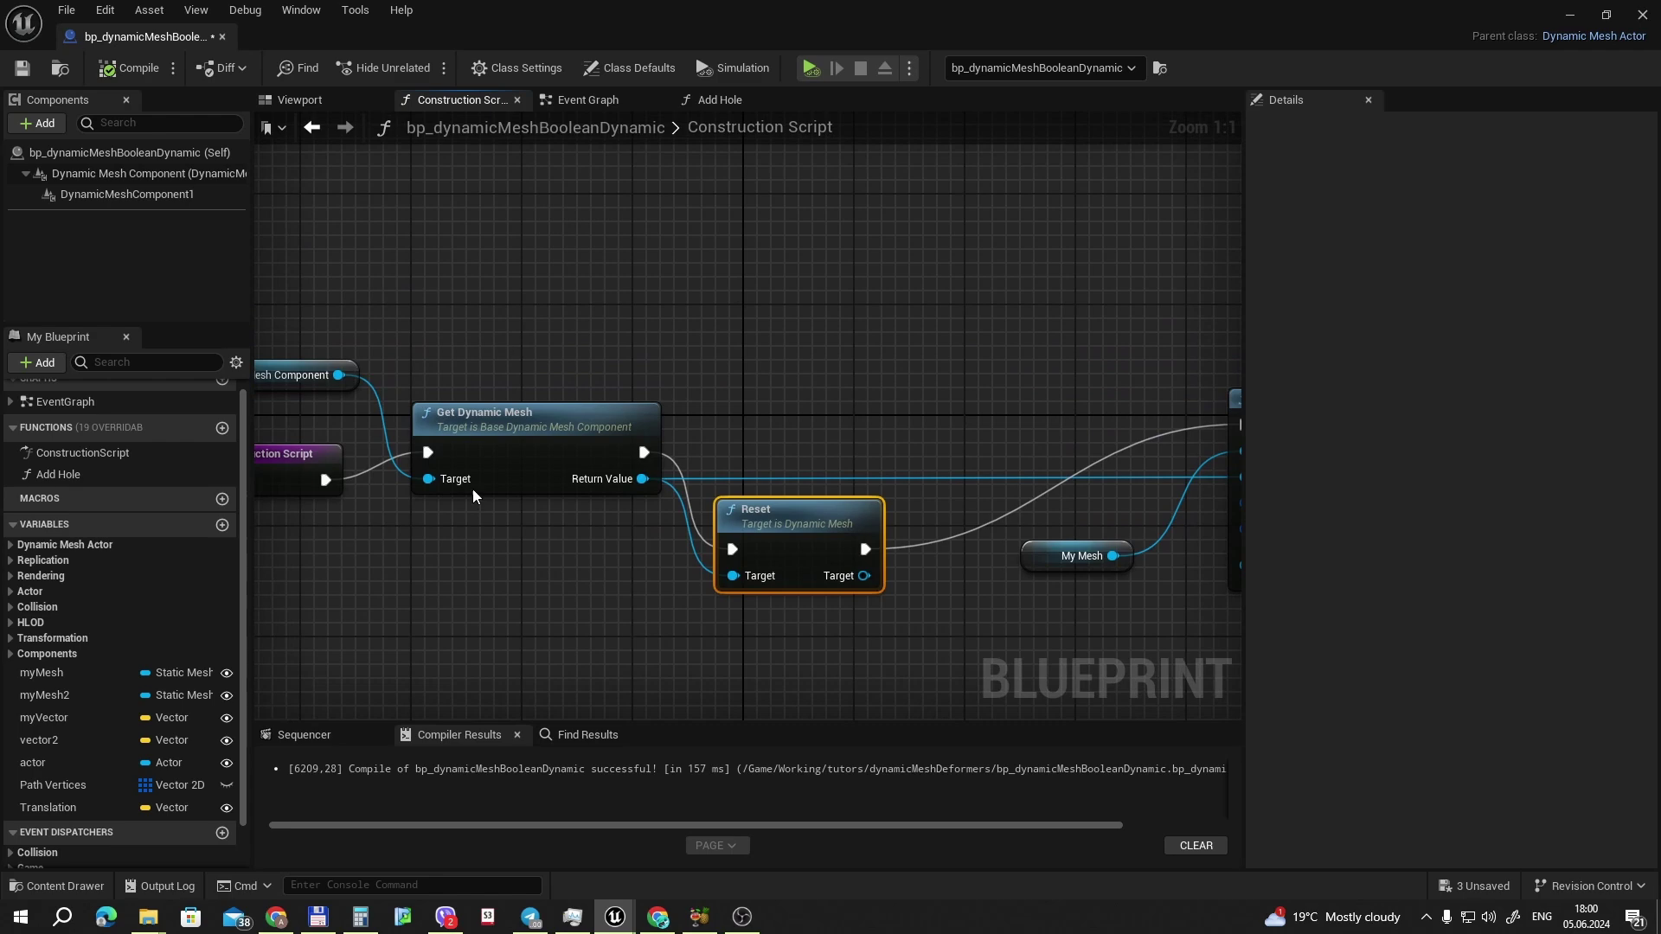
pyautogui.moveTo(853, 412); pyautogui.dragTo(787, 341, button='right')
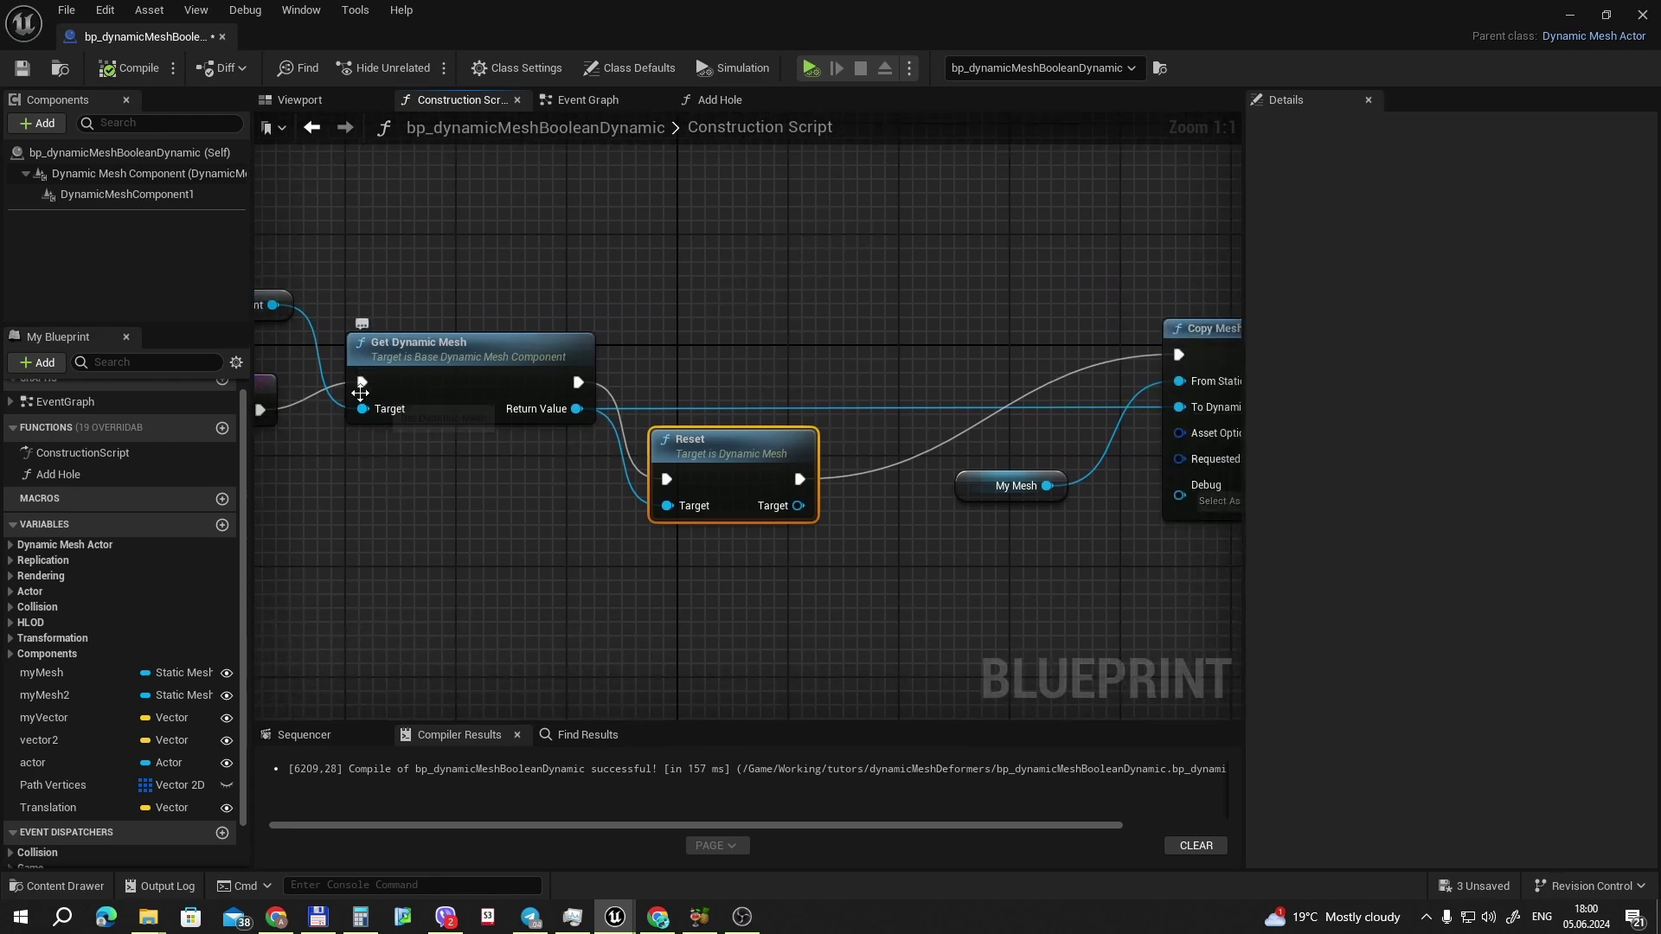
pyautogui.moveTo(453, 409); pyautogui.dragTo(621, 427, button='right')
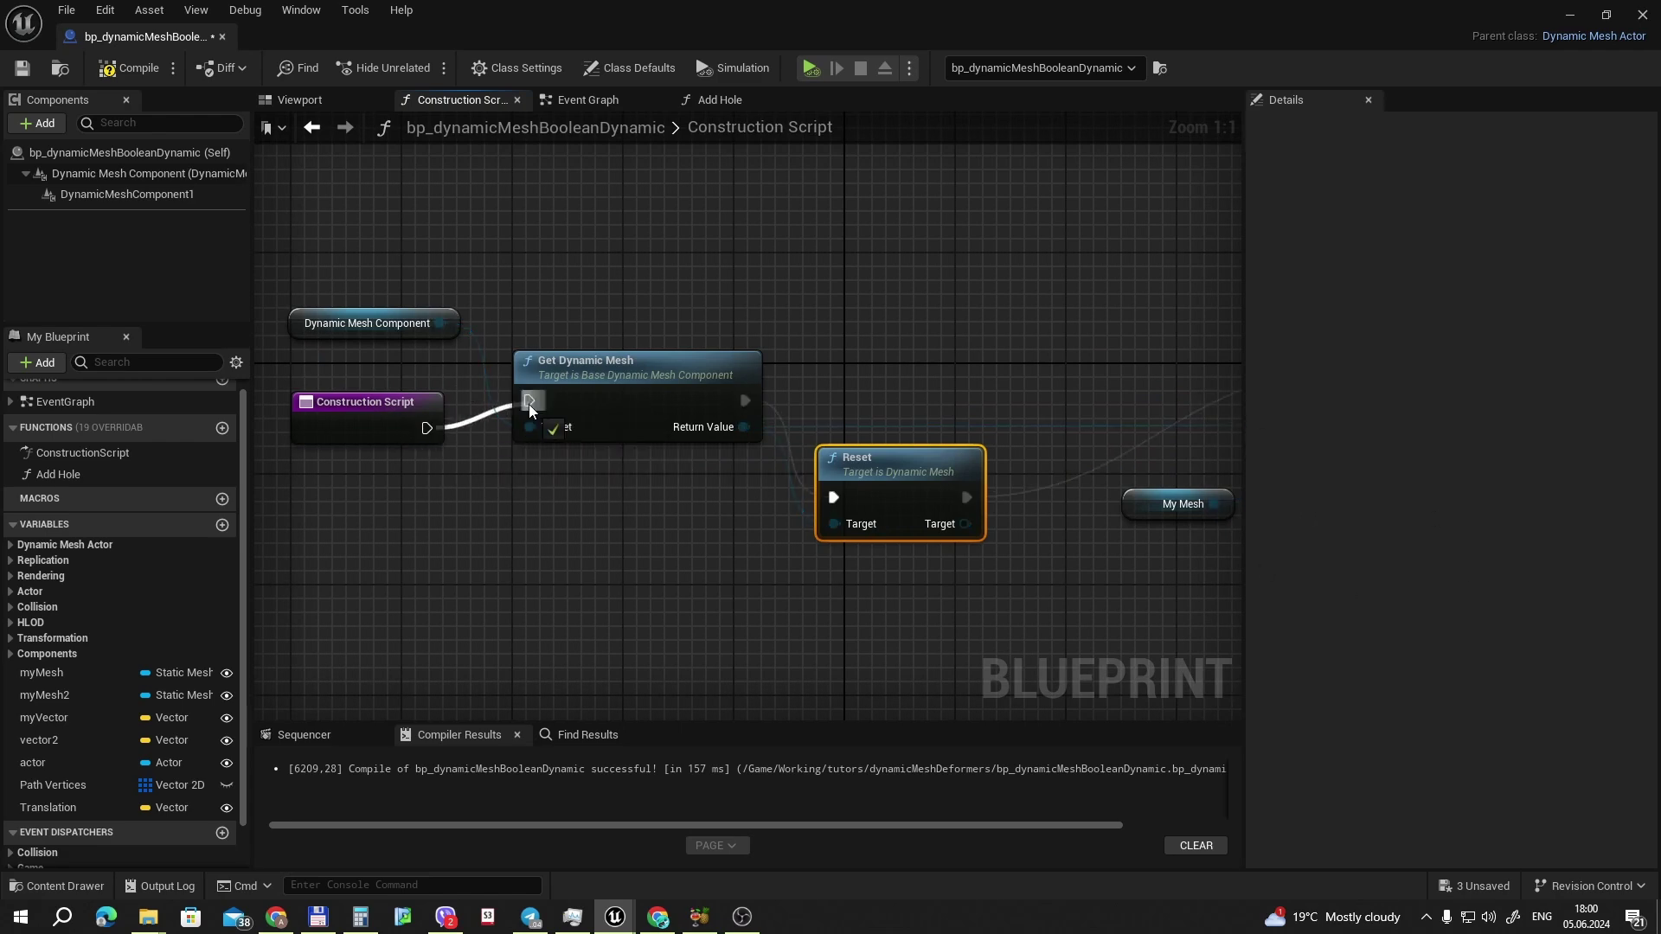
pyautogui.moveTo(427, 428); pyautogui.dragTo(530, 400)
pyautogui.moveTo(1088, 336); pyautogui.dragTo(623, 312, button='right')
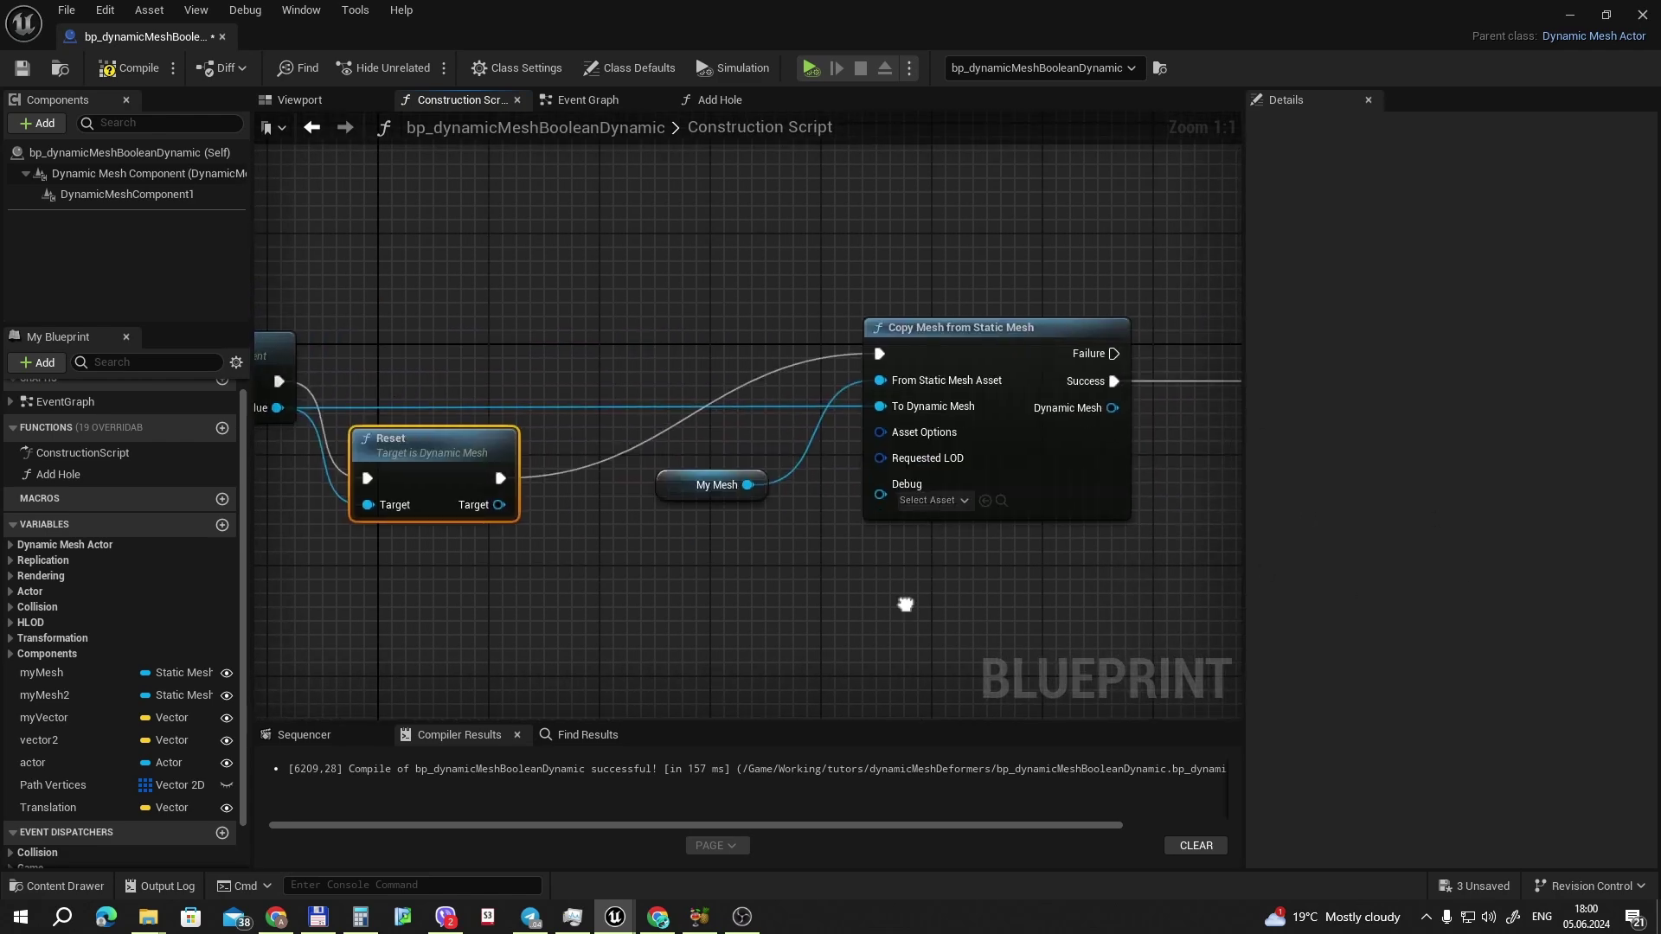
pyautogui.moveTo(913, 332); pyautogui.dragTo(745, 328, button='right')
pyautogui.click(745, 328)
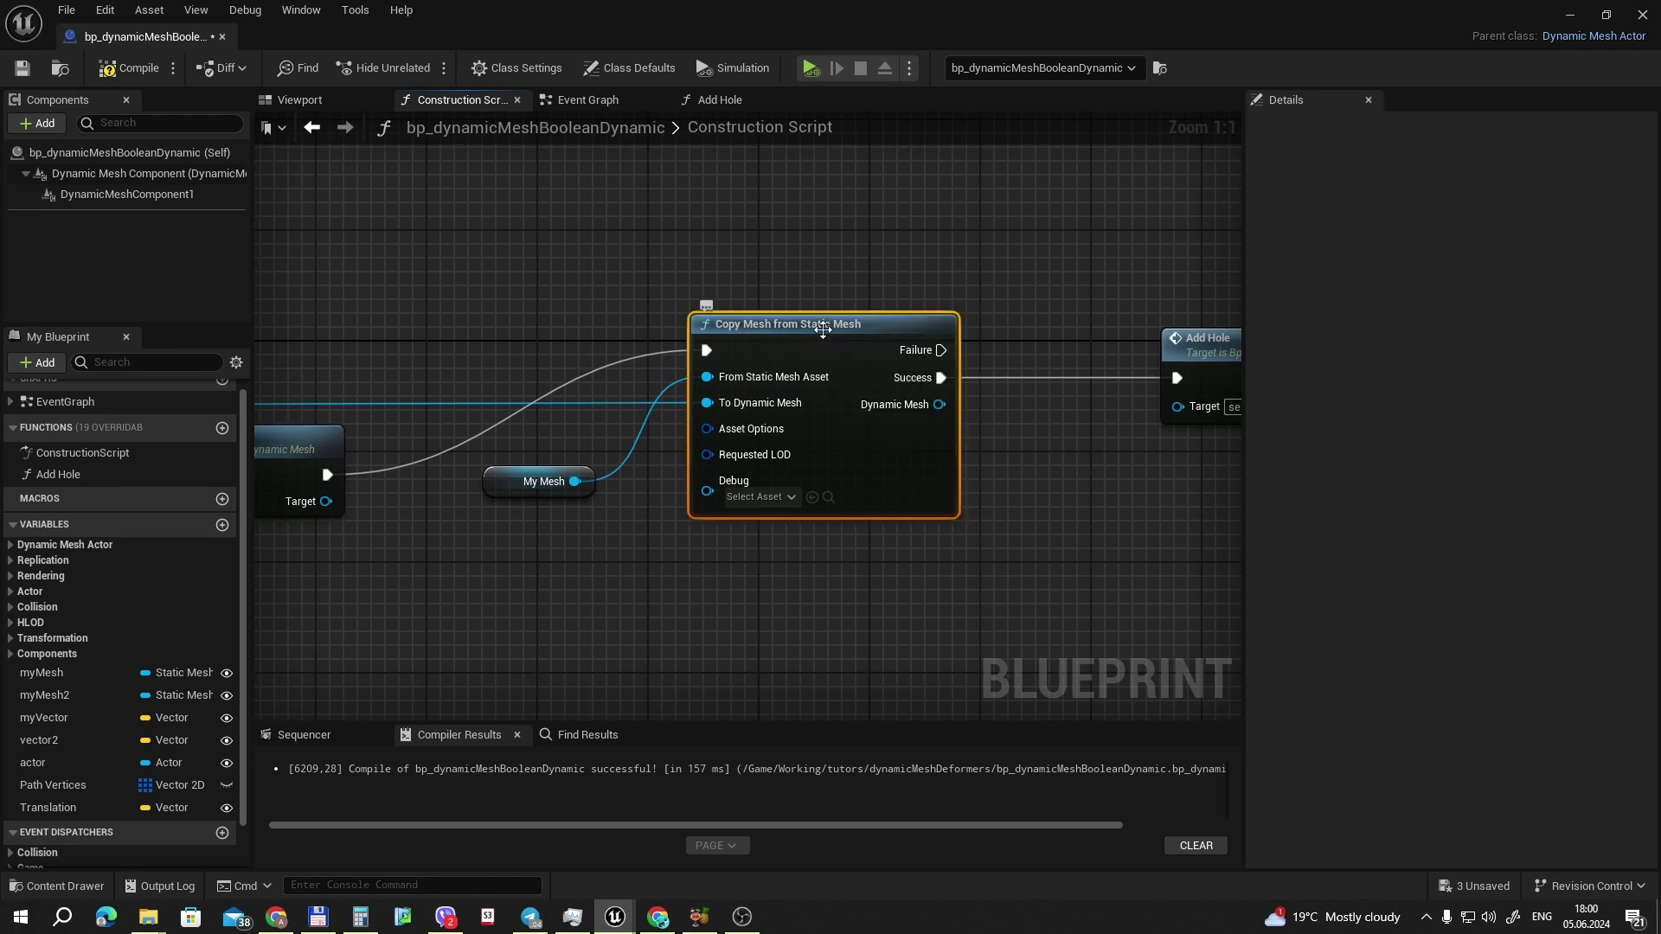
# Keep My Mesh connected to the From Static Mesh Asset input of Copy Mesh from Static Mesh.
pyautogui.click(536, 486)
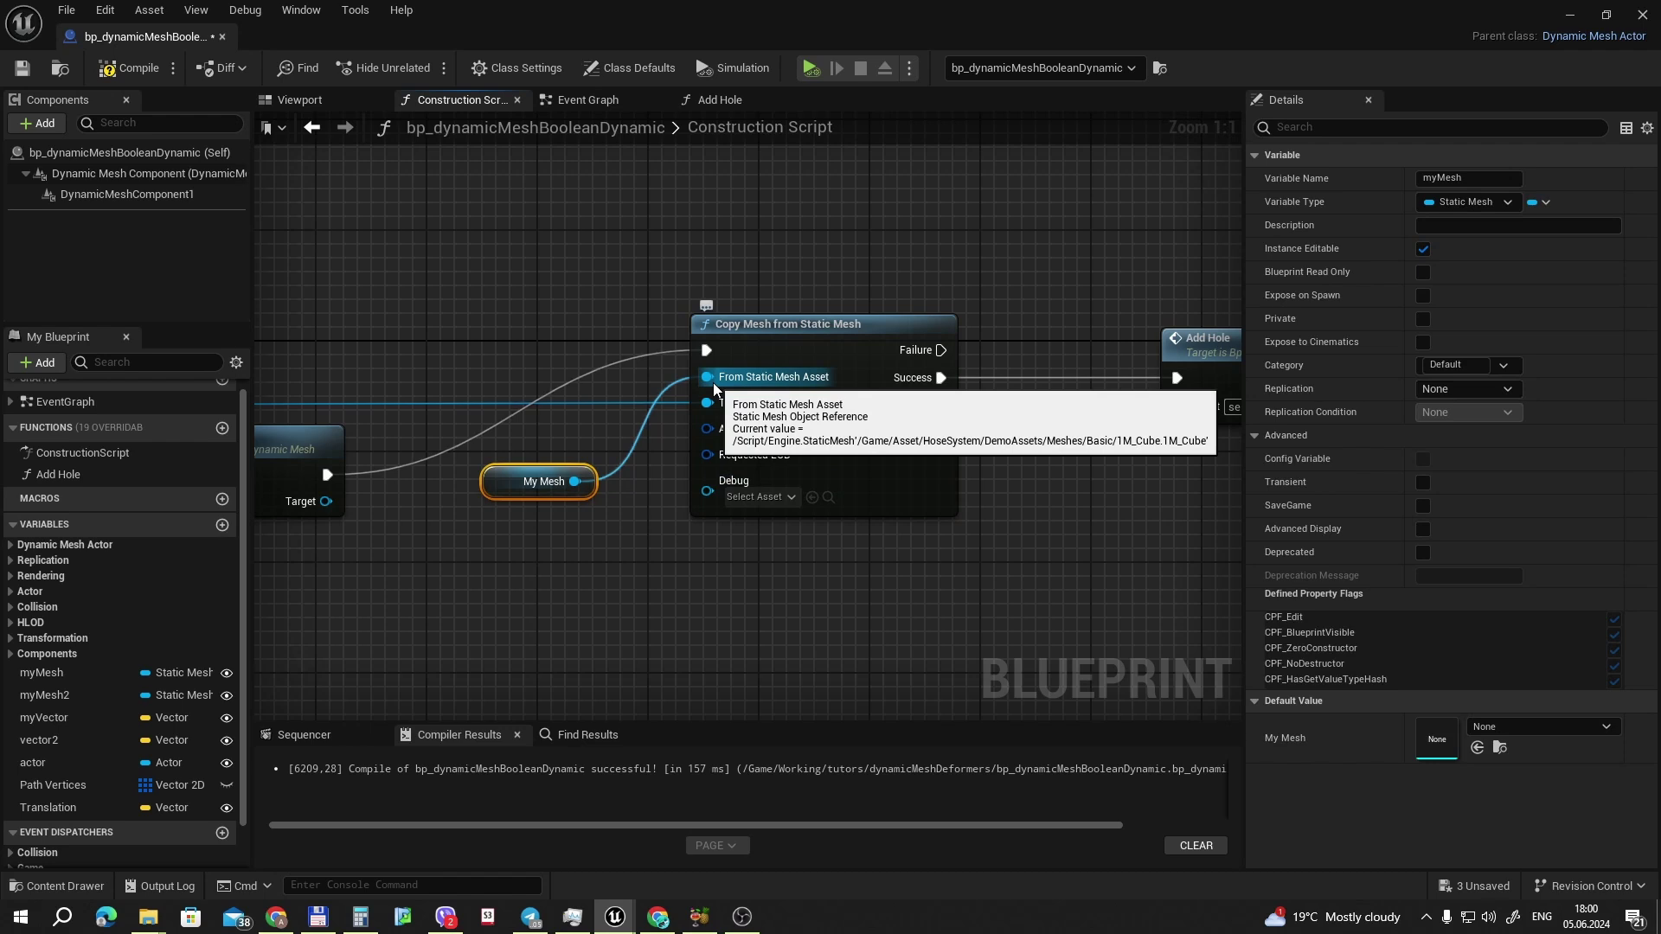
pyautogui.keyDown('alt'); pyautogui.click(709, 379); pyautogui.keyUp('alt')
pyautogui.rightClick(710, 379)
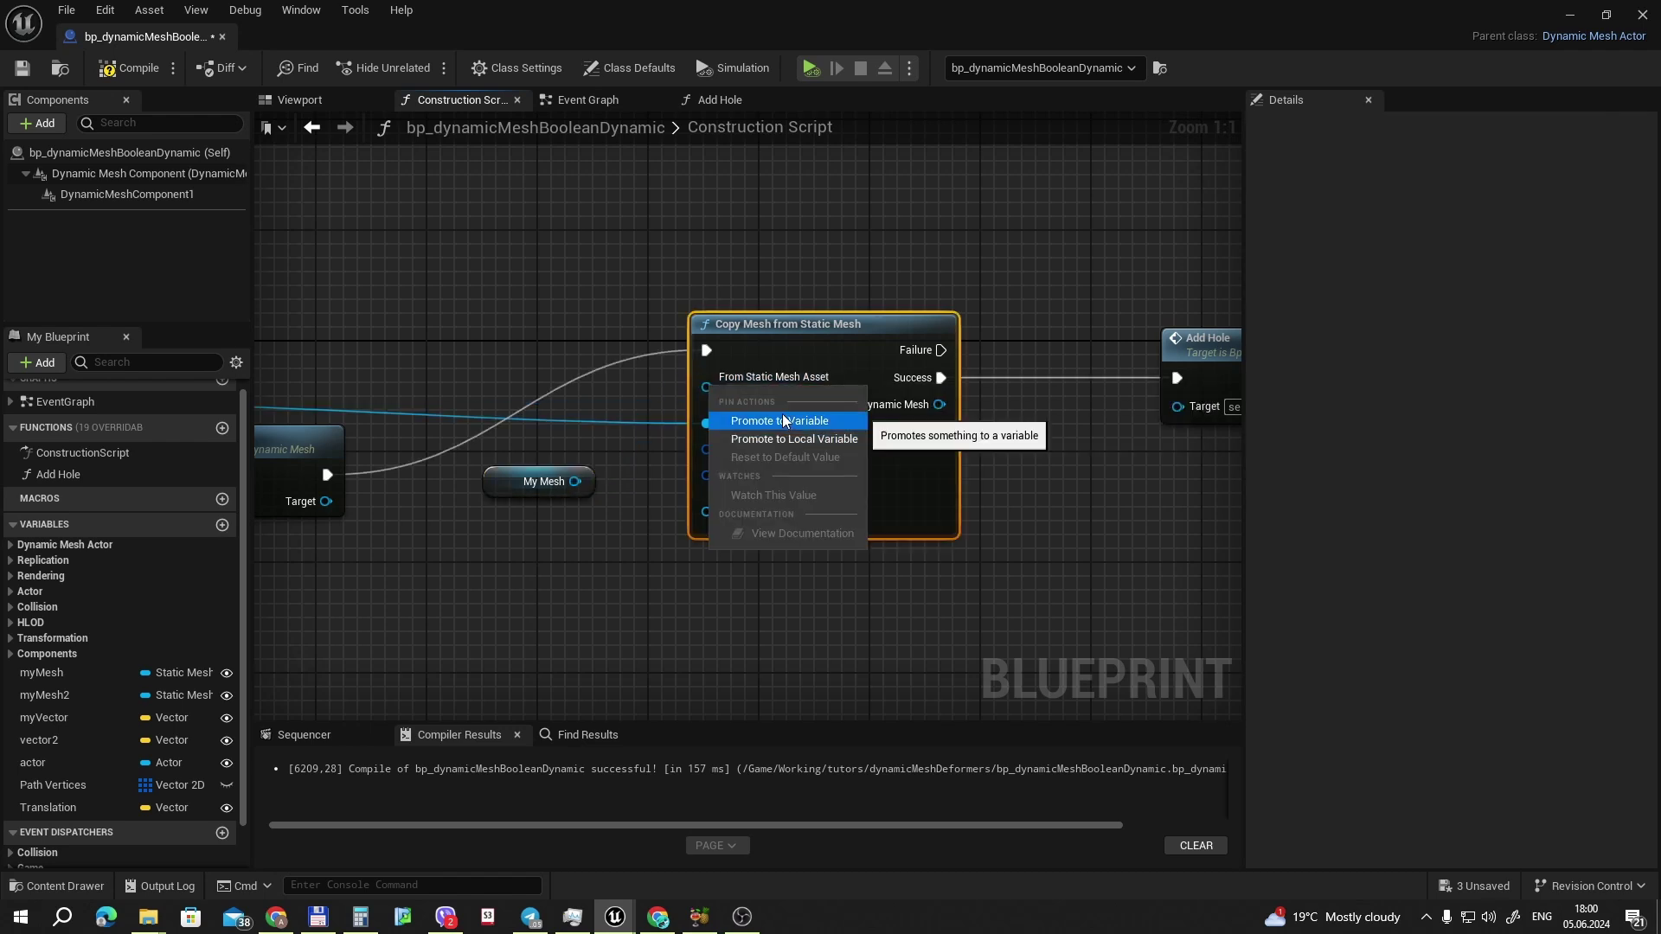
pyautogui.press('Escape')
pyautogui.moveTo(575, 481); pyautogui.dragTo(708, 378)
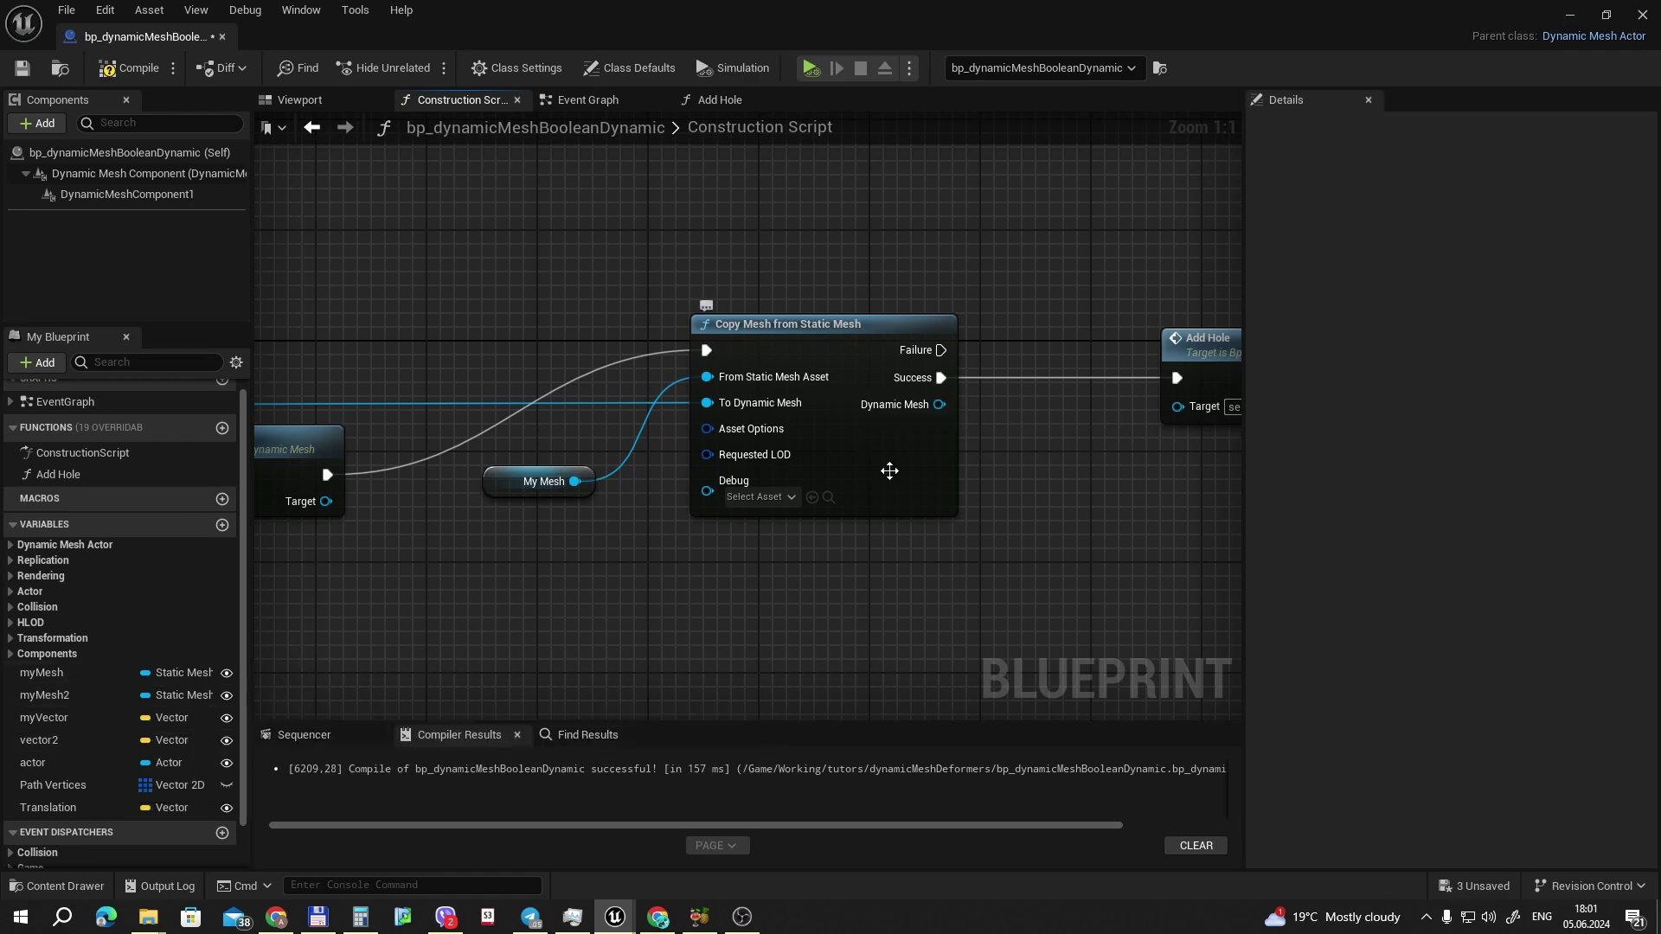
# Inspect the Add Hole call's properties, then close the Blueprint editor.
pyautogui.moveTo(687, 269); pyautogui.dragTo(609, 303, button='right')
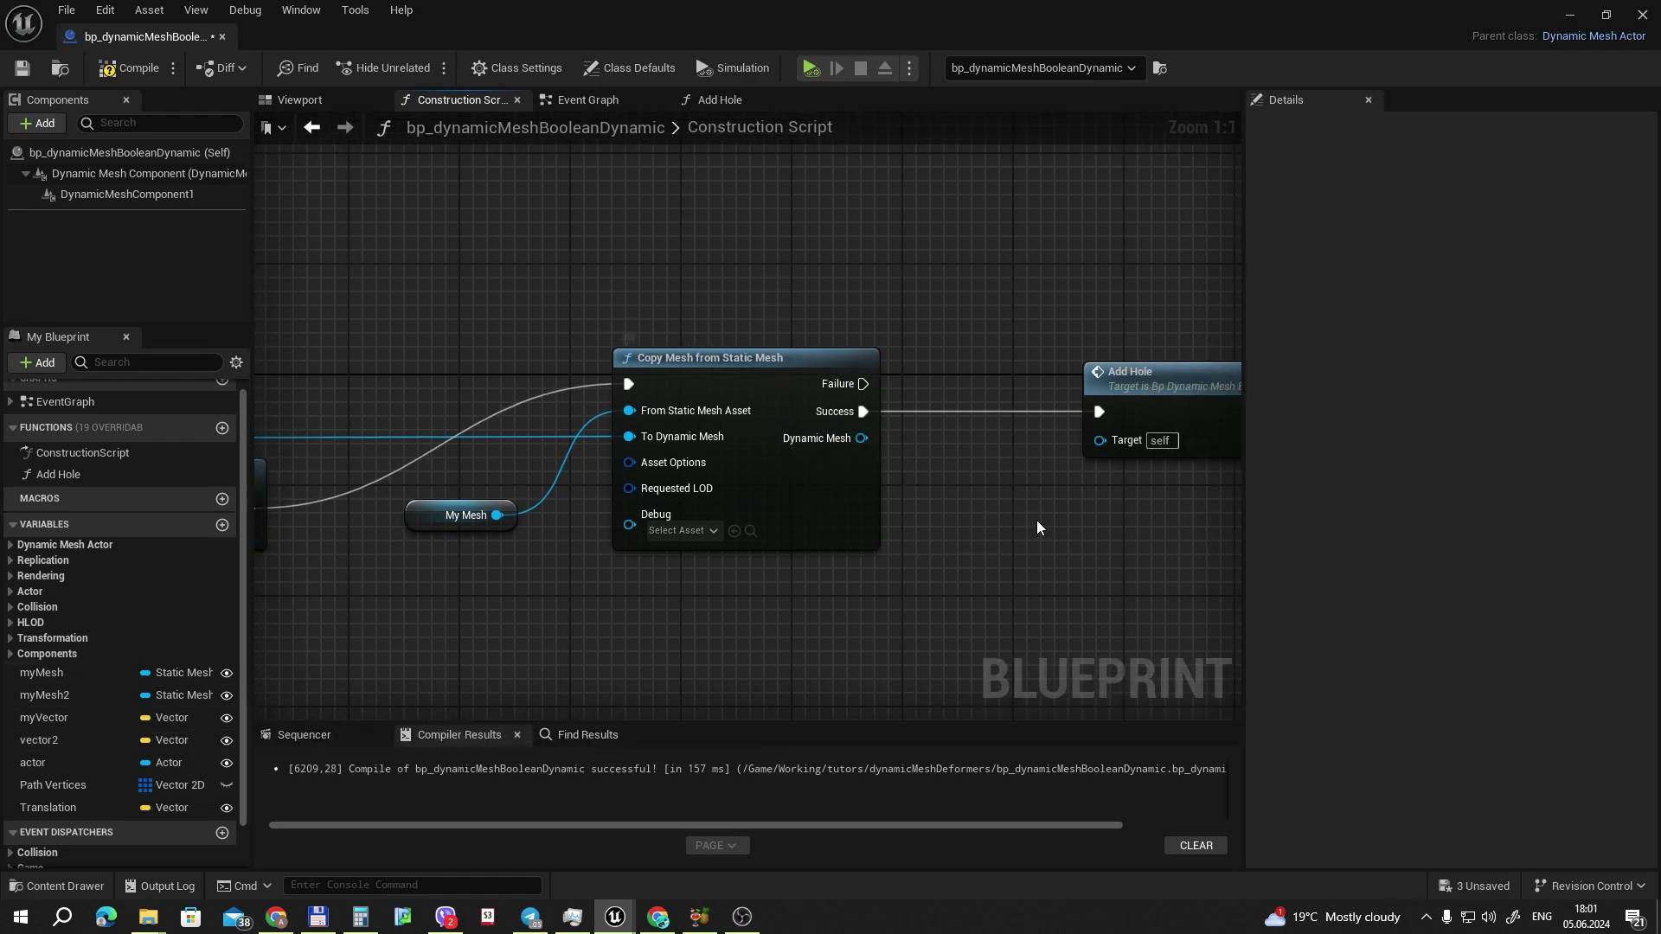
pyautogui.moveTo(1038, 528); pyautogui.dragTo(721, 533, button='right')
pyautogui.scroll(-1, 869, 428)
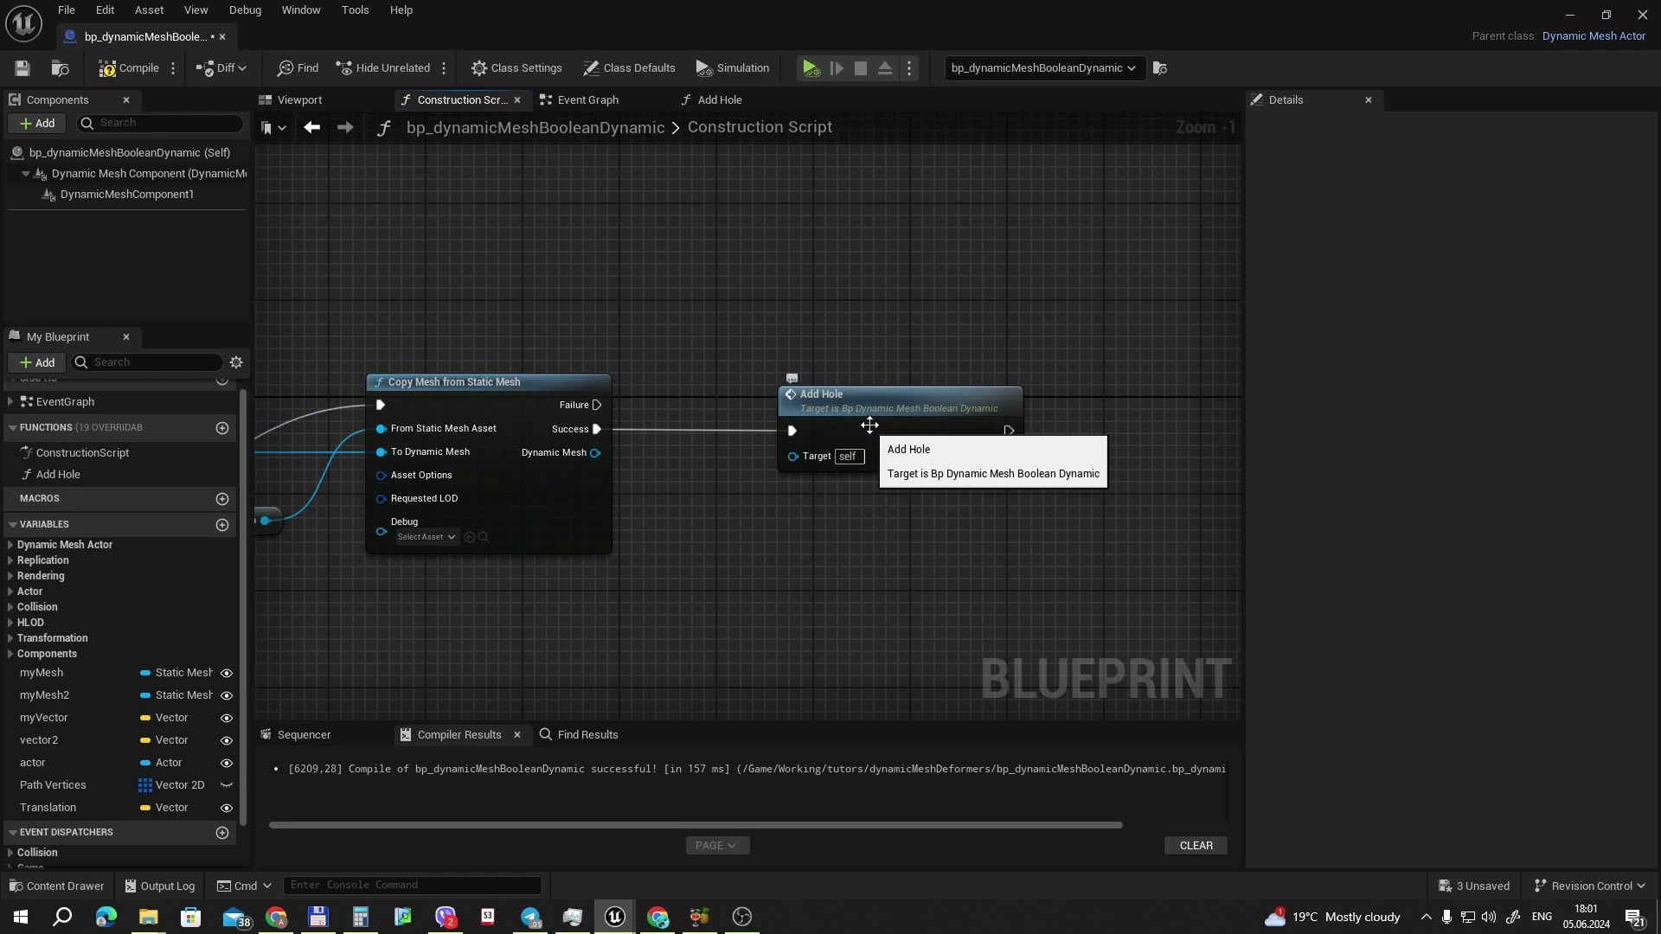
pyautogui.click(884, 404)
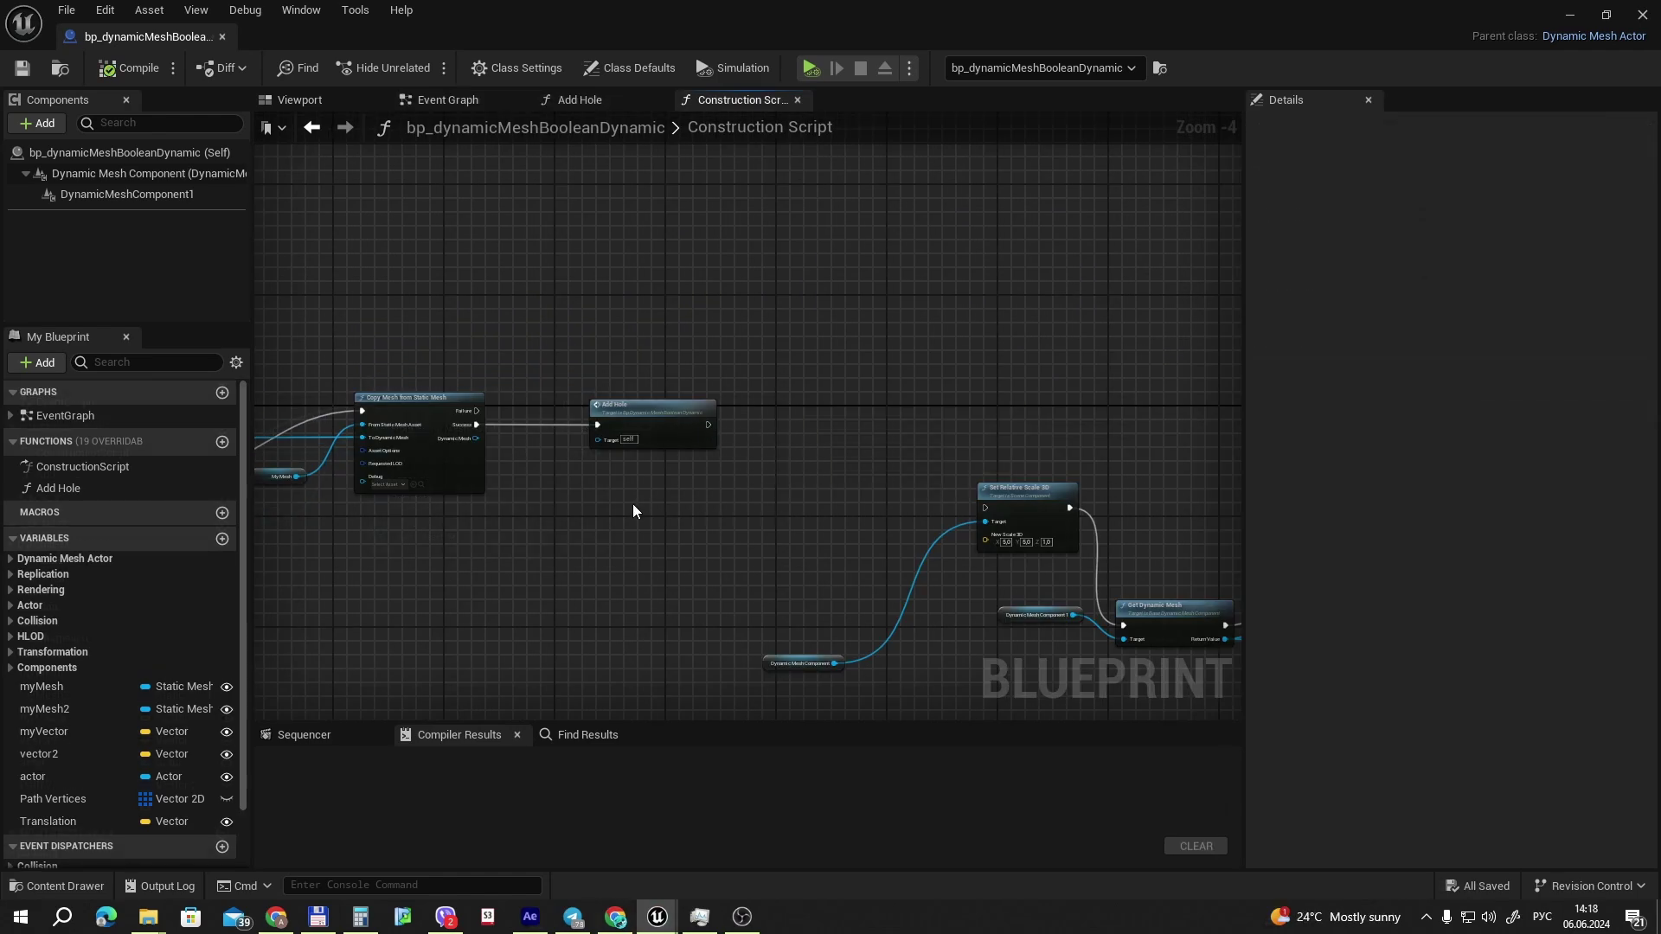
pyautogui.scroll(1, 693, 454)
pyautogui.click(694, 454)
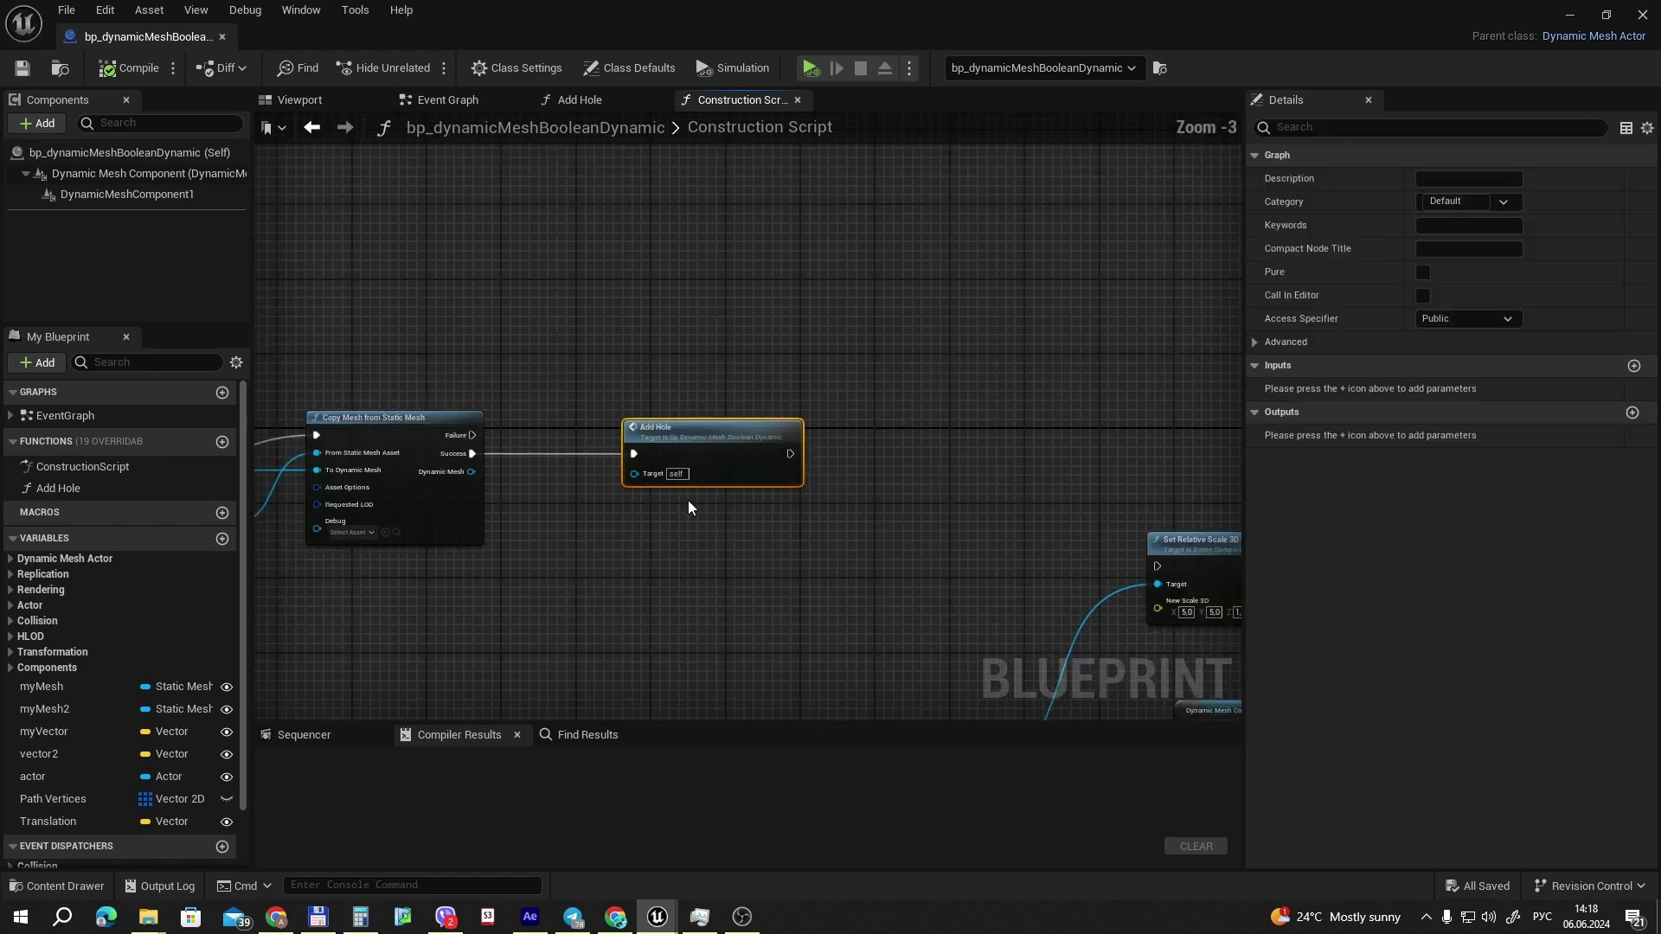
pyautogui.moveTo(687, 500); pyautogui.dragTo(813, 521, button='right')
pyautogui.scroll(-1, 813, 521)
pyautogui.moveTo(463, 601); pyautogui.dragTo(719, 560, button='right')
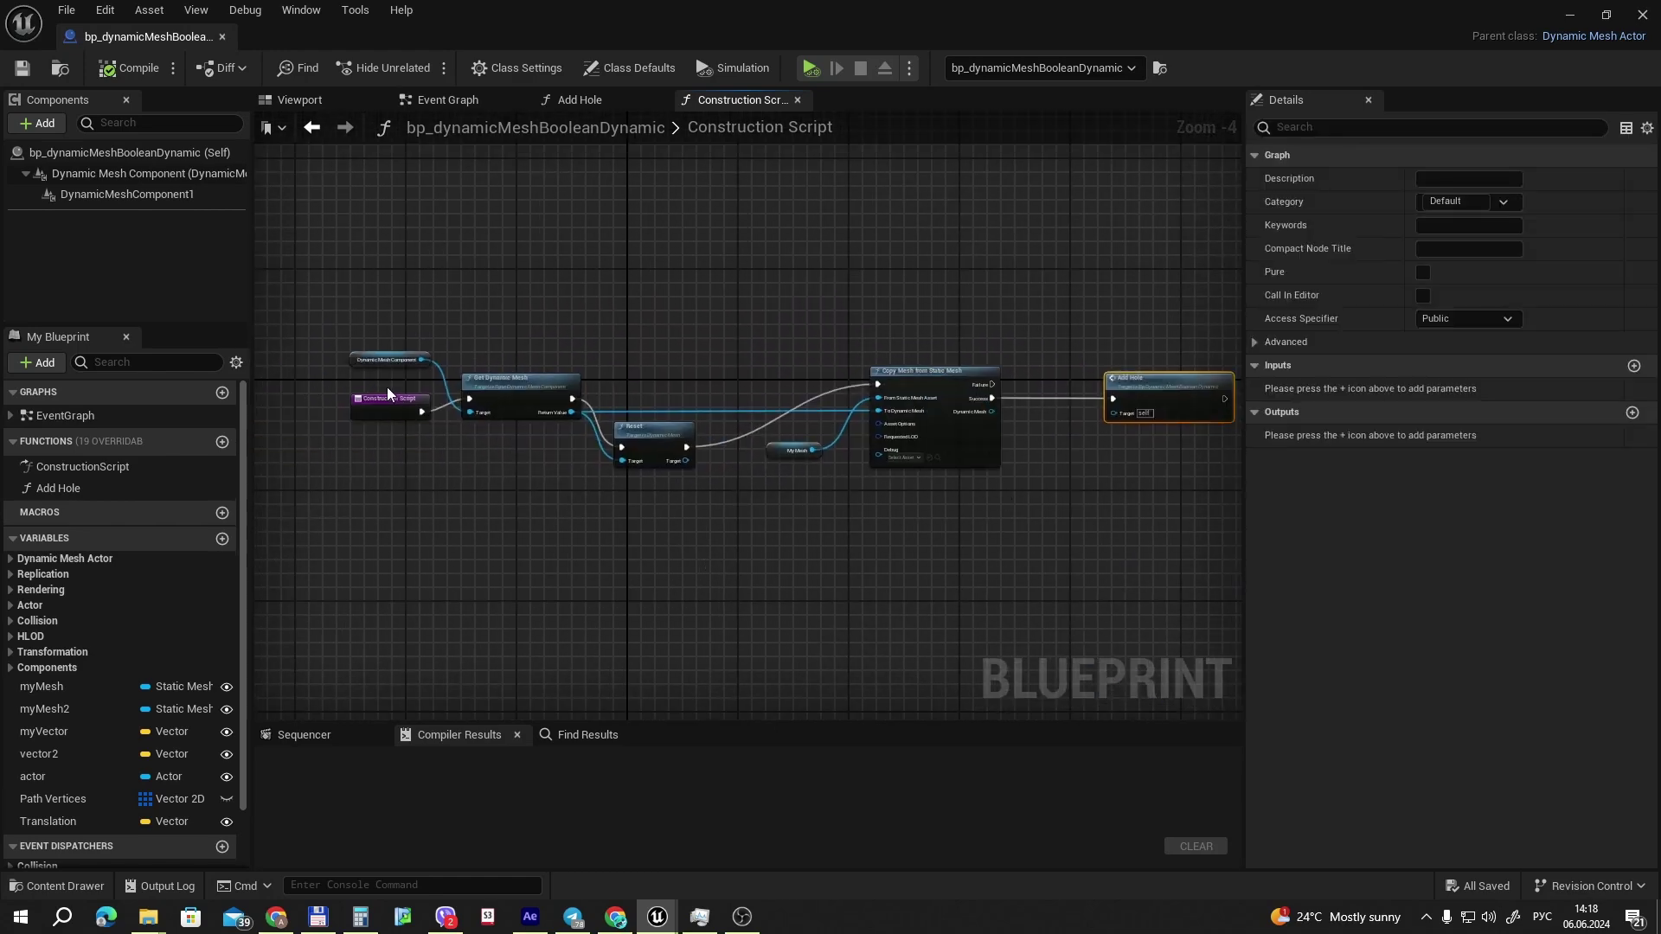
pyautogui.click(387, 399)
pyautogui.moveTo(1124, 460); pyautogui.dragTo(890, 485, button='right')
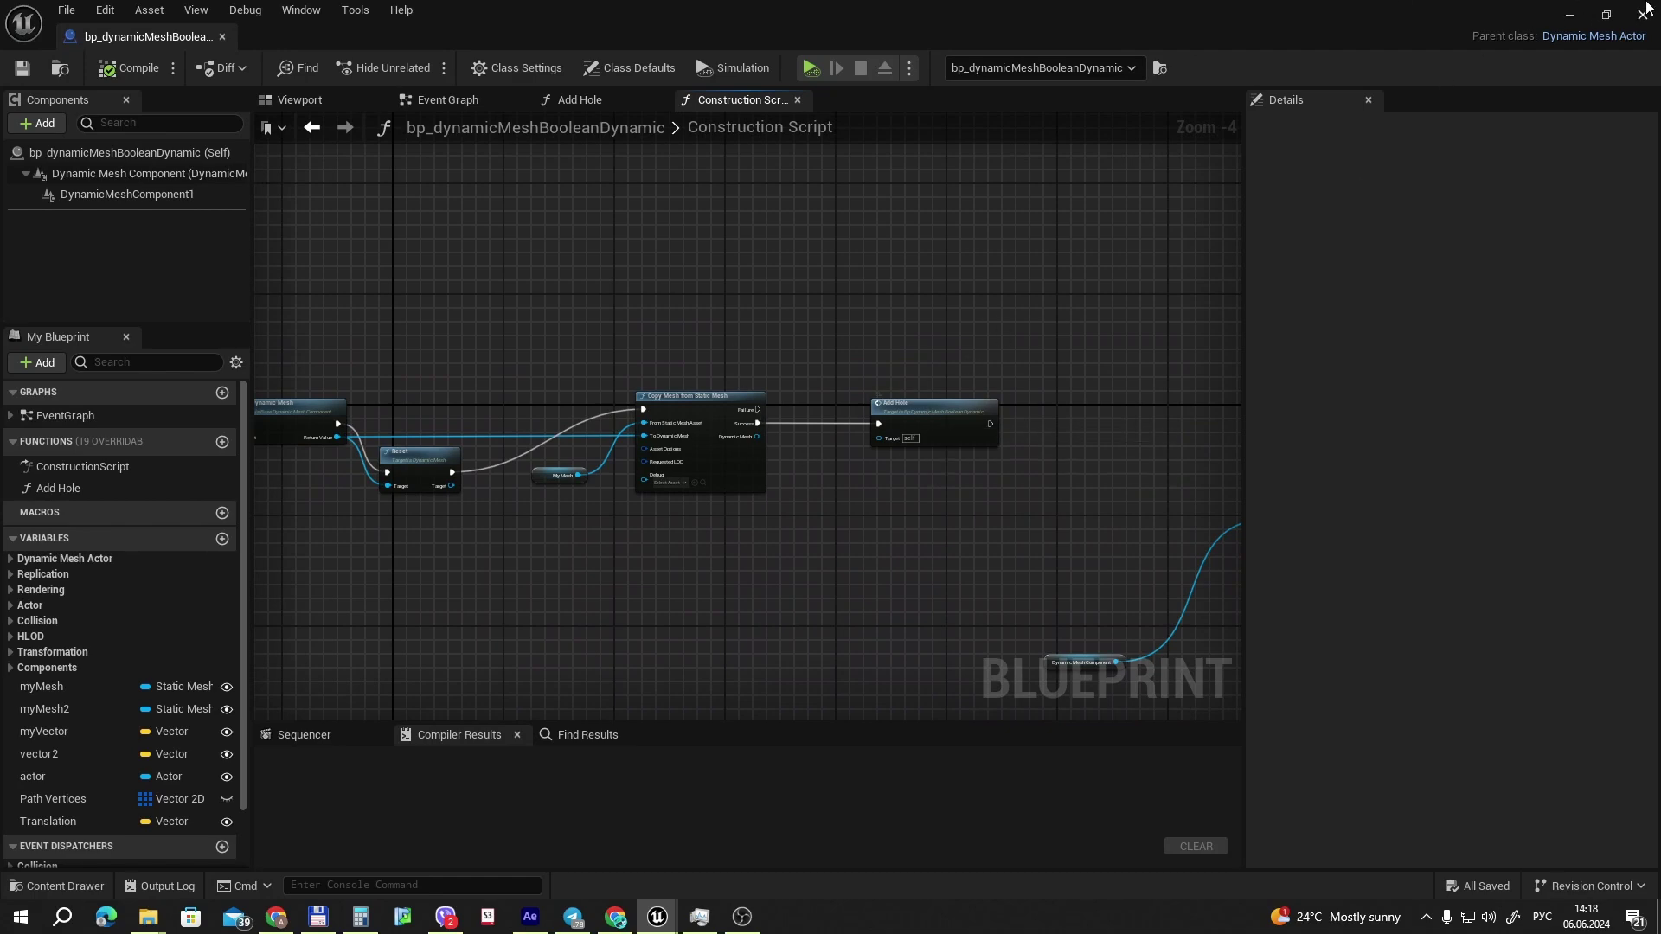
pyautogui.click(1570, 19)
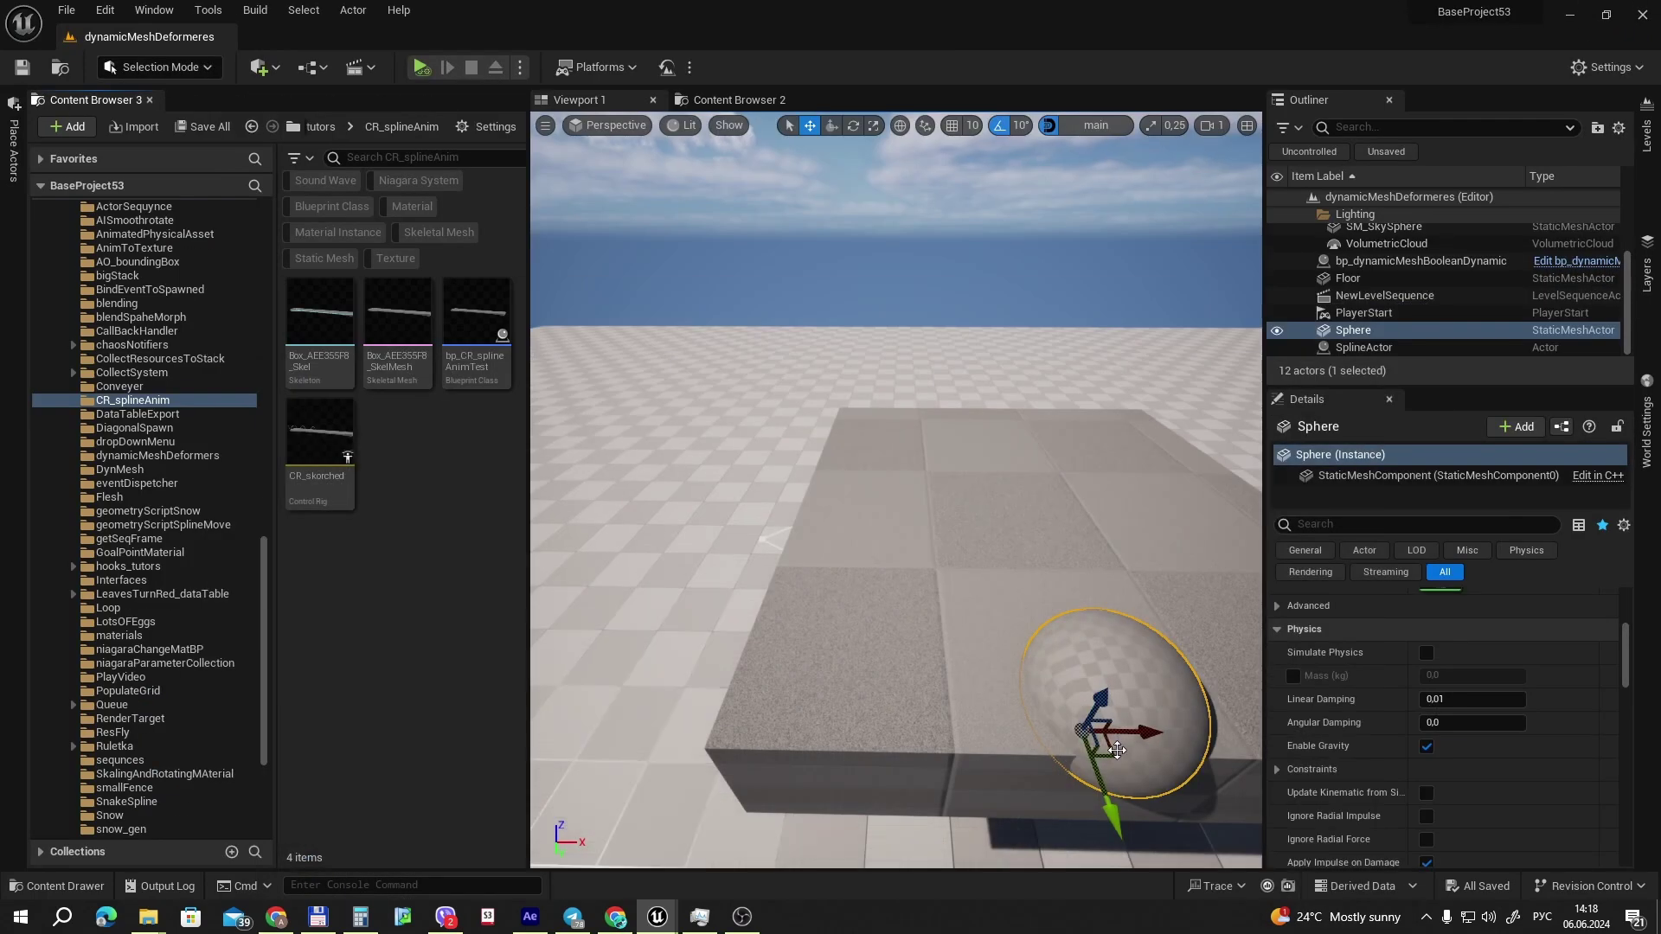
# Drag the sphere up the slab and back to test carving, then reselect Add Hole in the Blueprint.
pyautogui.moveTo(1124, 725); pyautogui.dragTo(1121, 502)
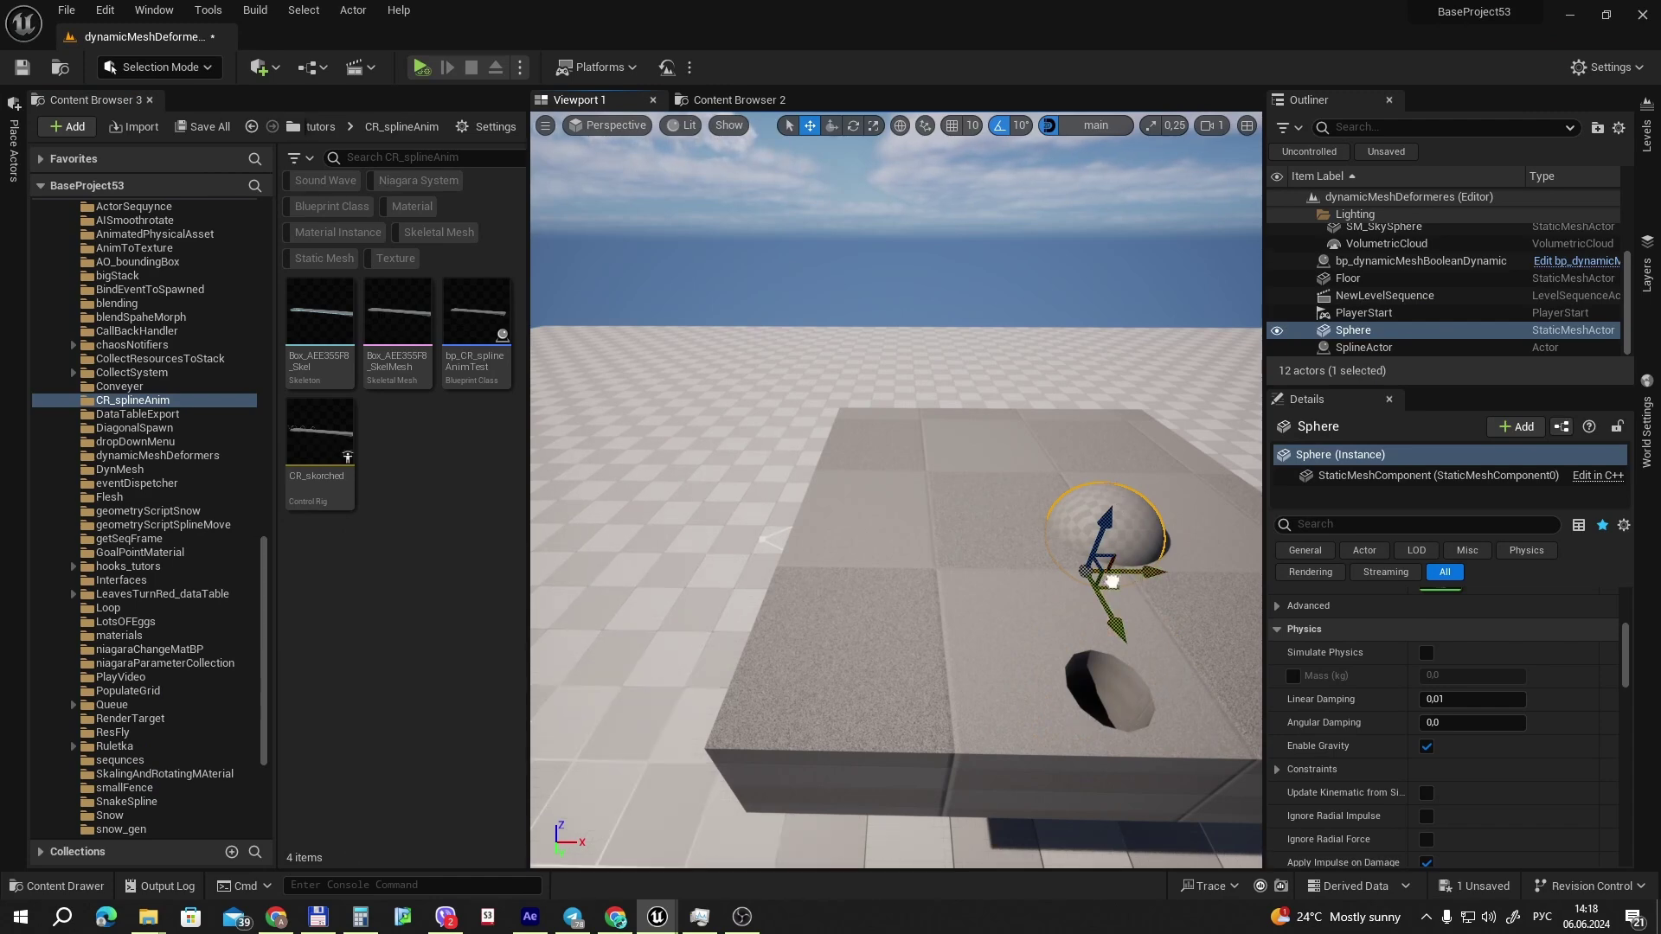
pyautogui.moveTo(1112, 581); pyautogui.dragTo(1119, 736)
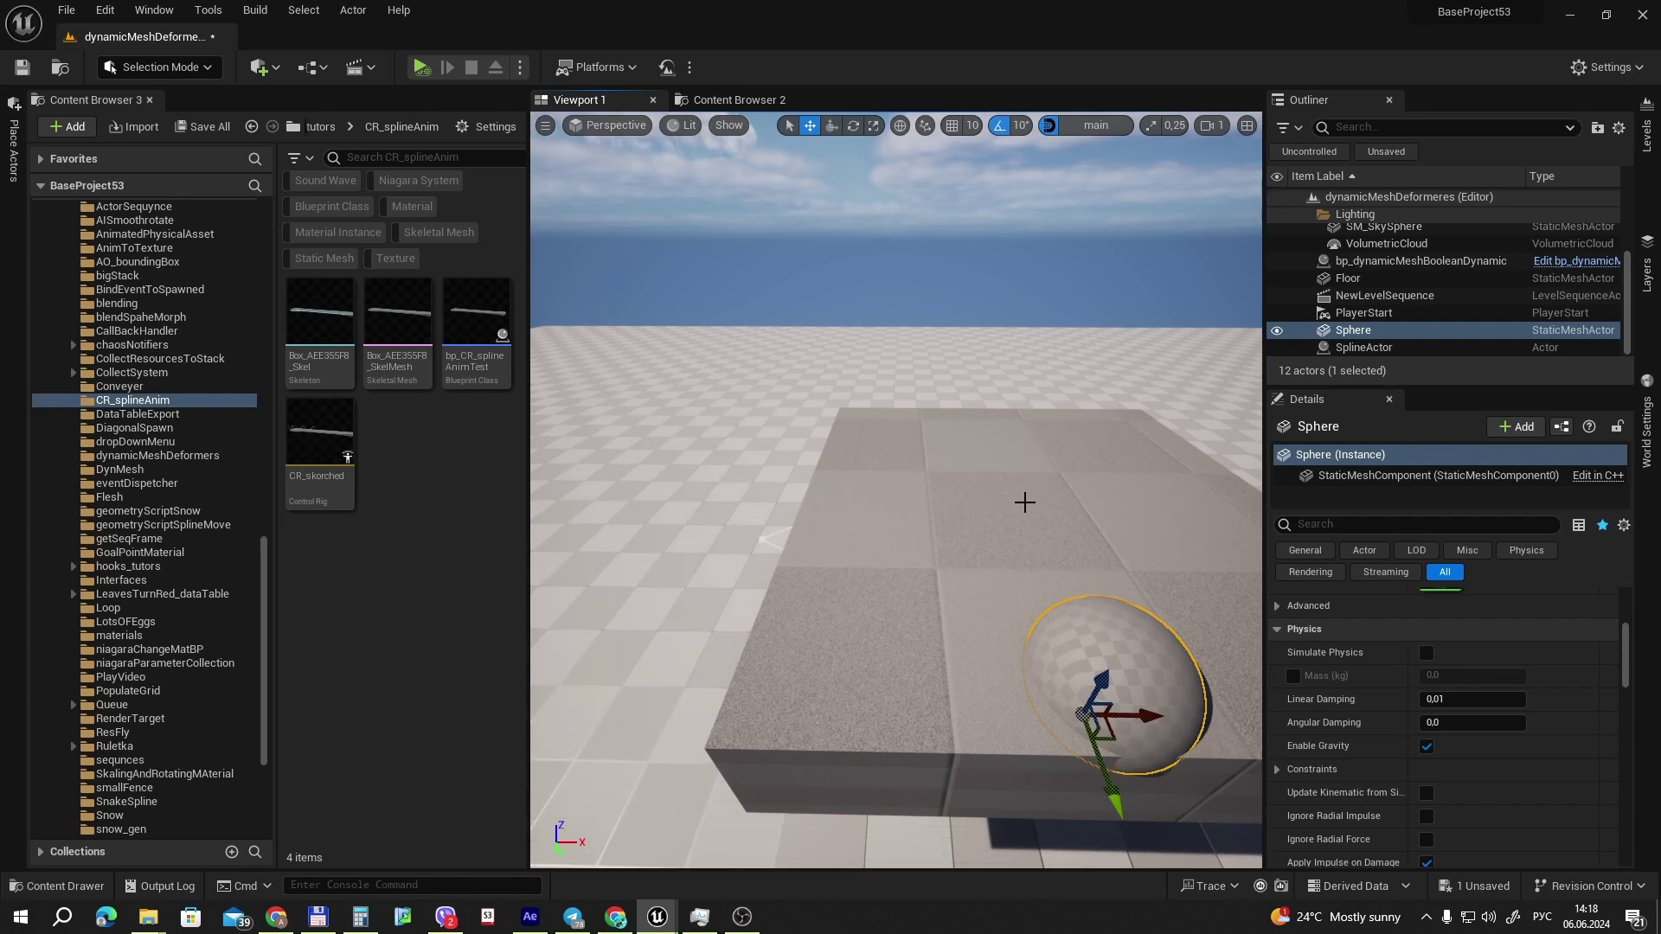
pyautogui.hotkey('alt', 'Tab')
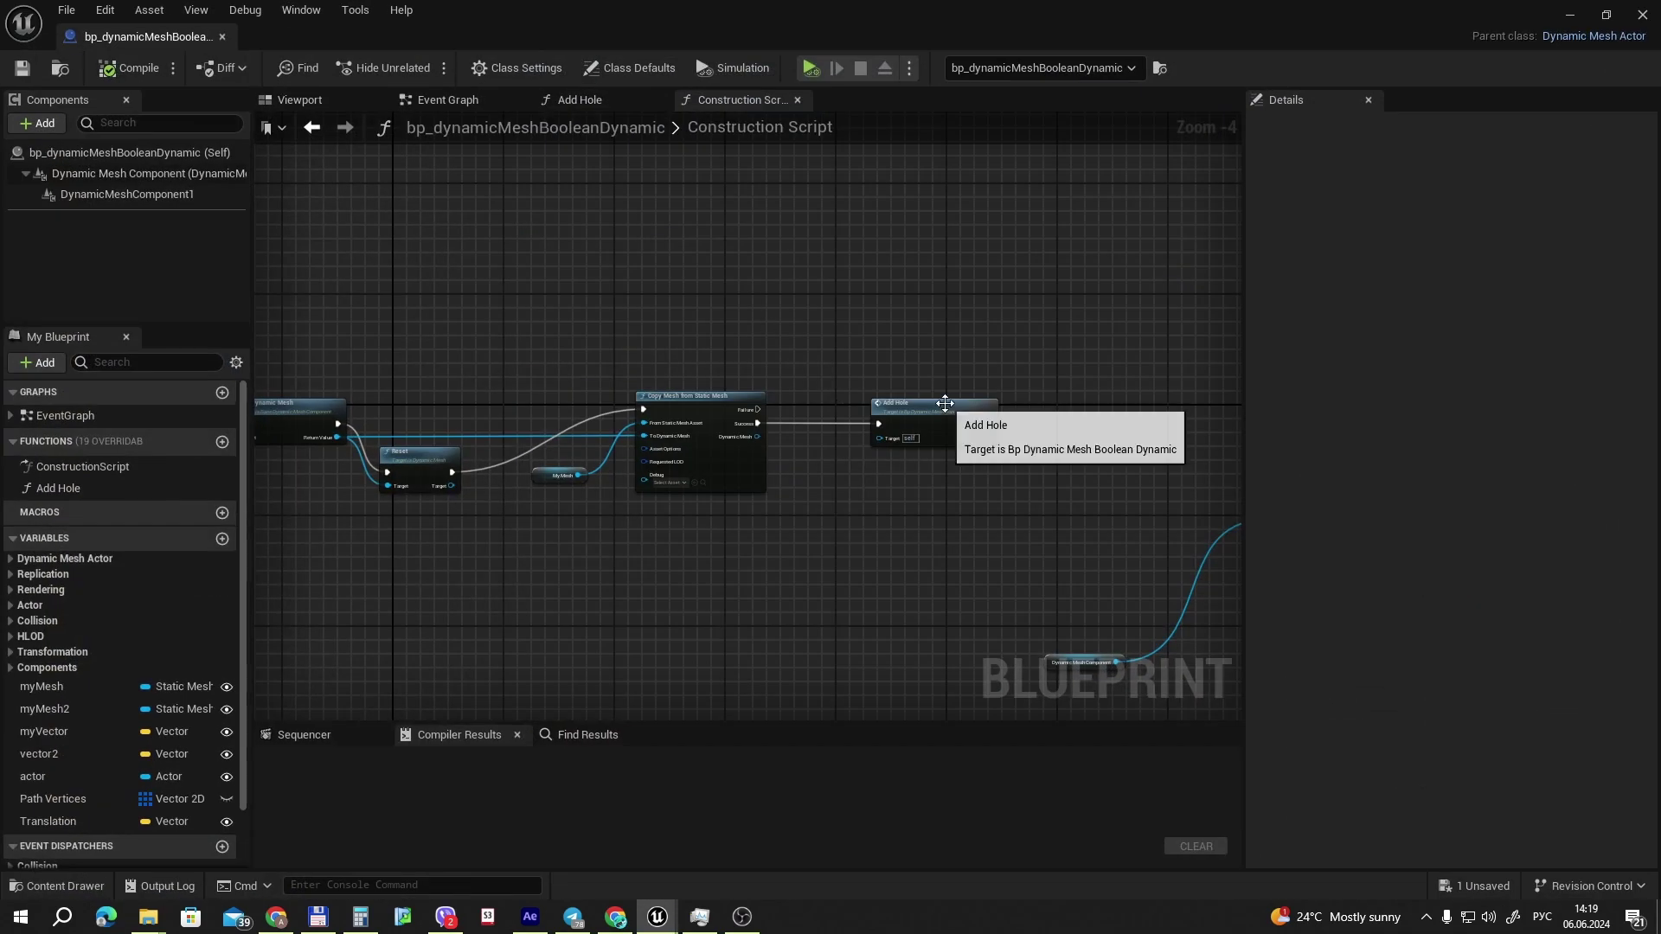
pyautogui.click(940, 403)
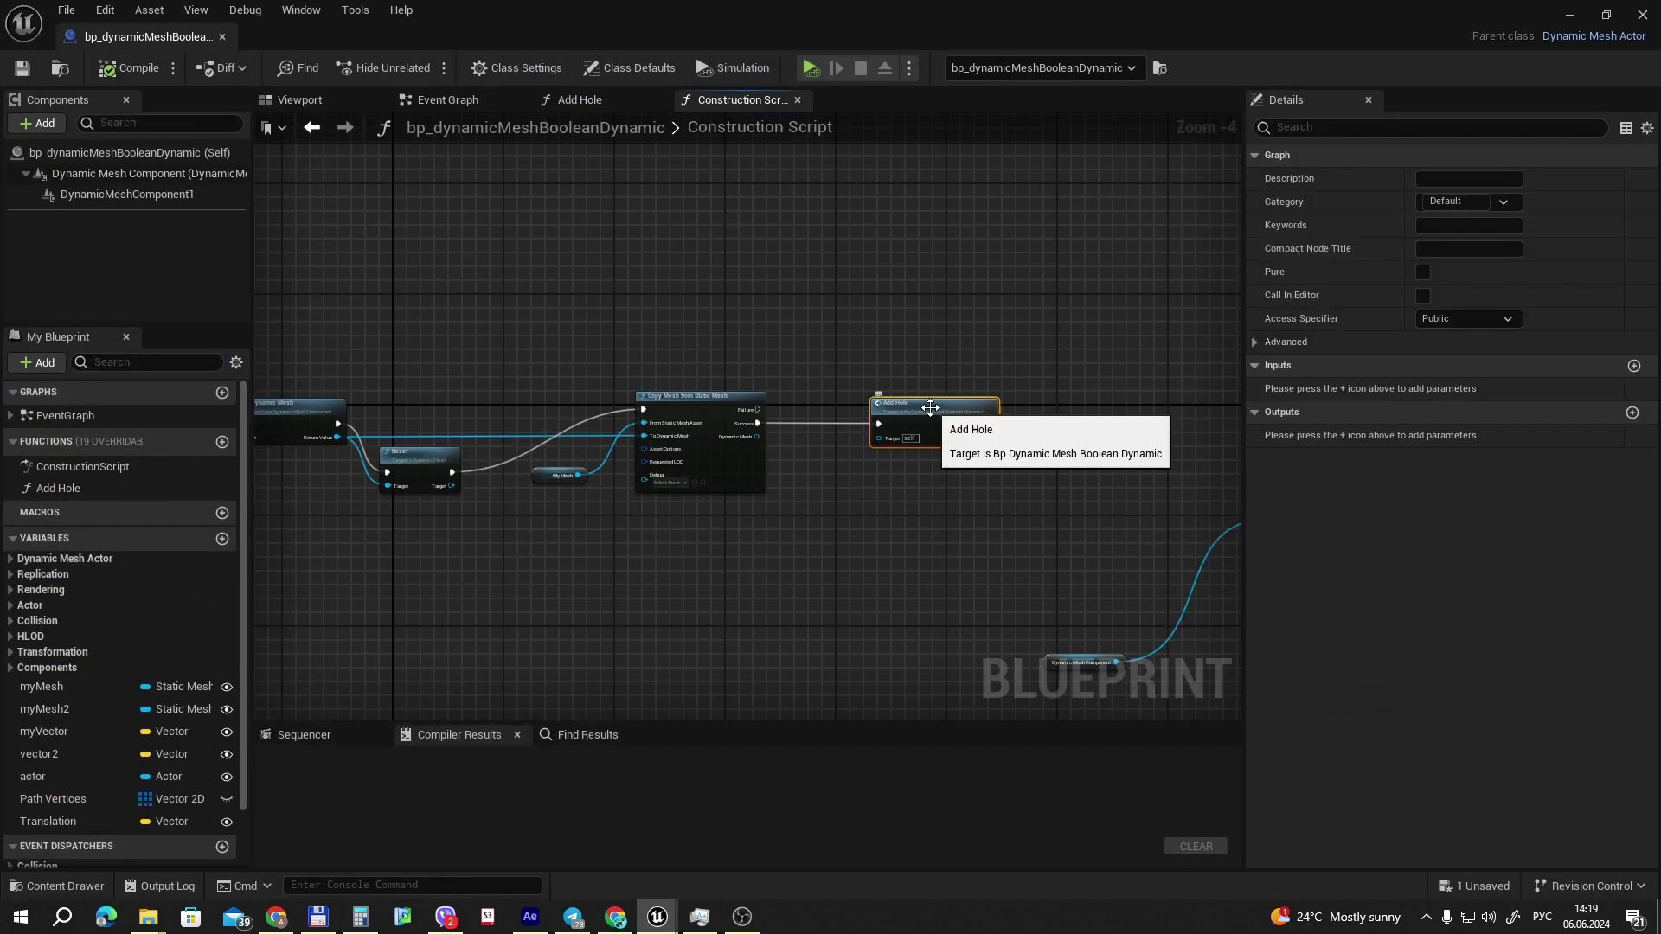
# Inspect the Add Hole graph: Allocate Compute Mesh and Append Cylinder (radius 5.0, height 100.0).
pyautogui.doubleClick(940, 403)
pyautogui.scroll(1, 837, 449)
pyautogui.scroll(1, 615, 345)
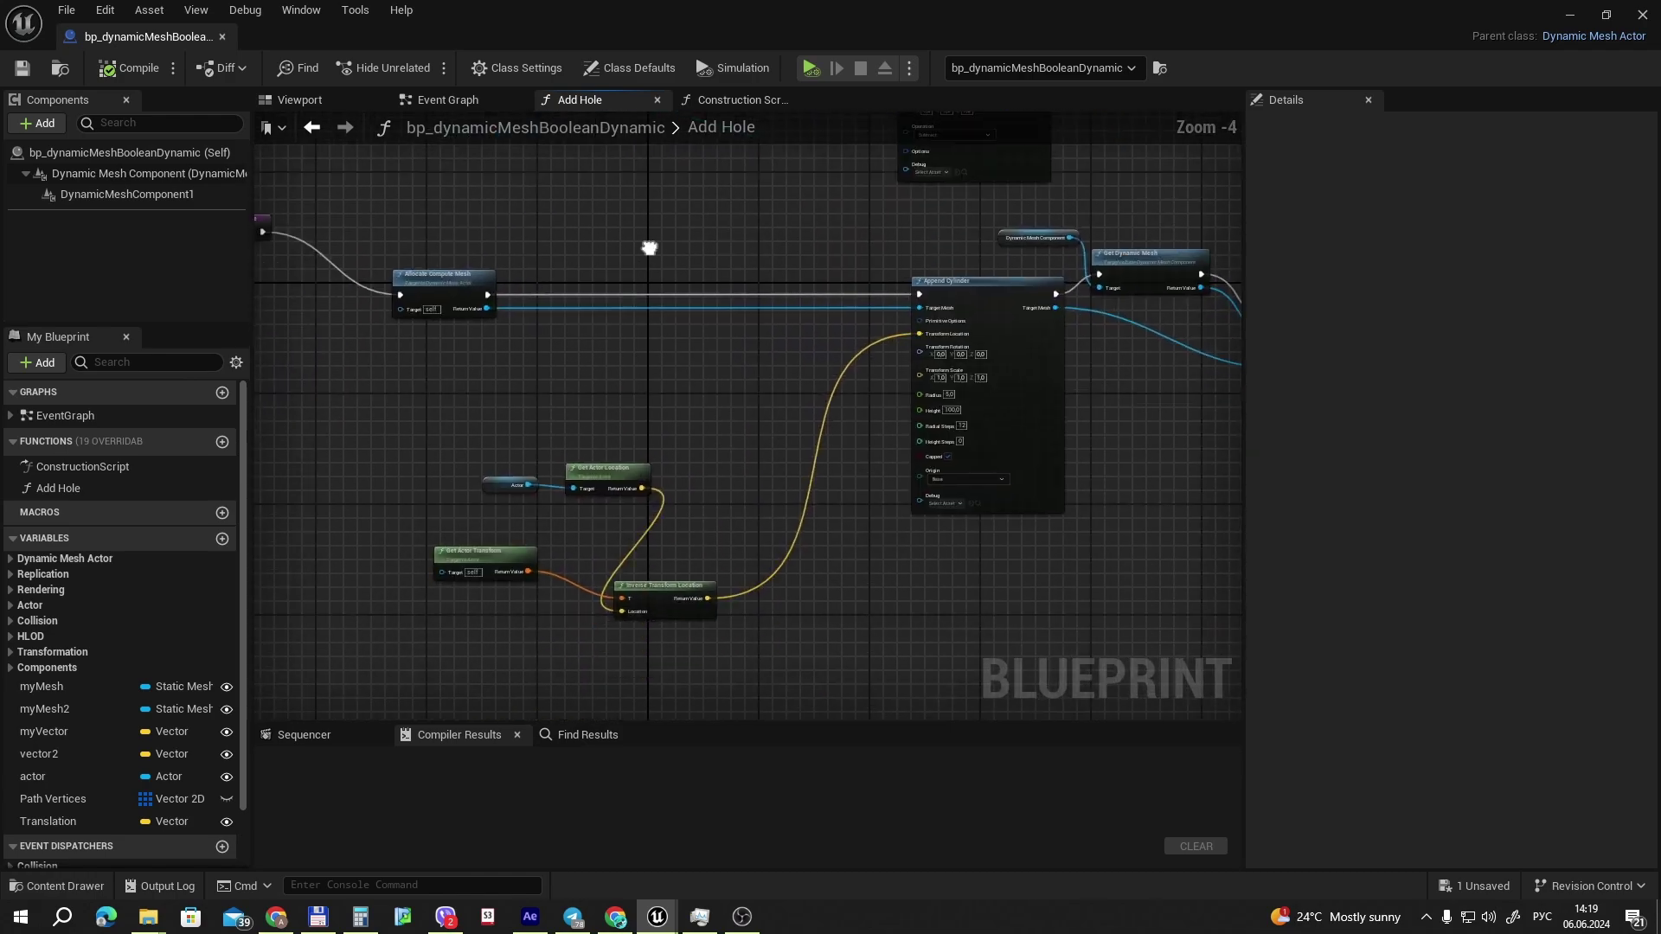
pyautogui.click(489, 302)
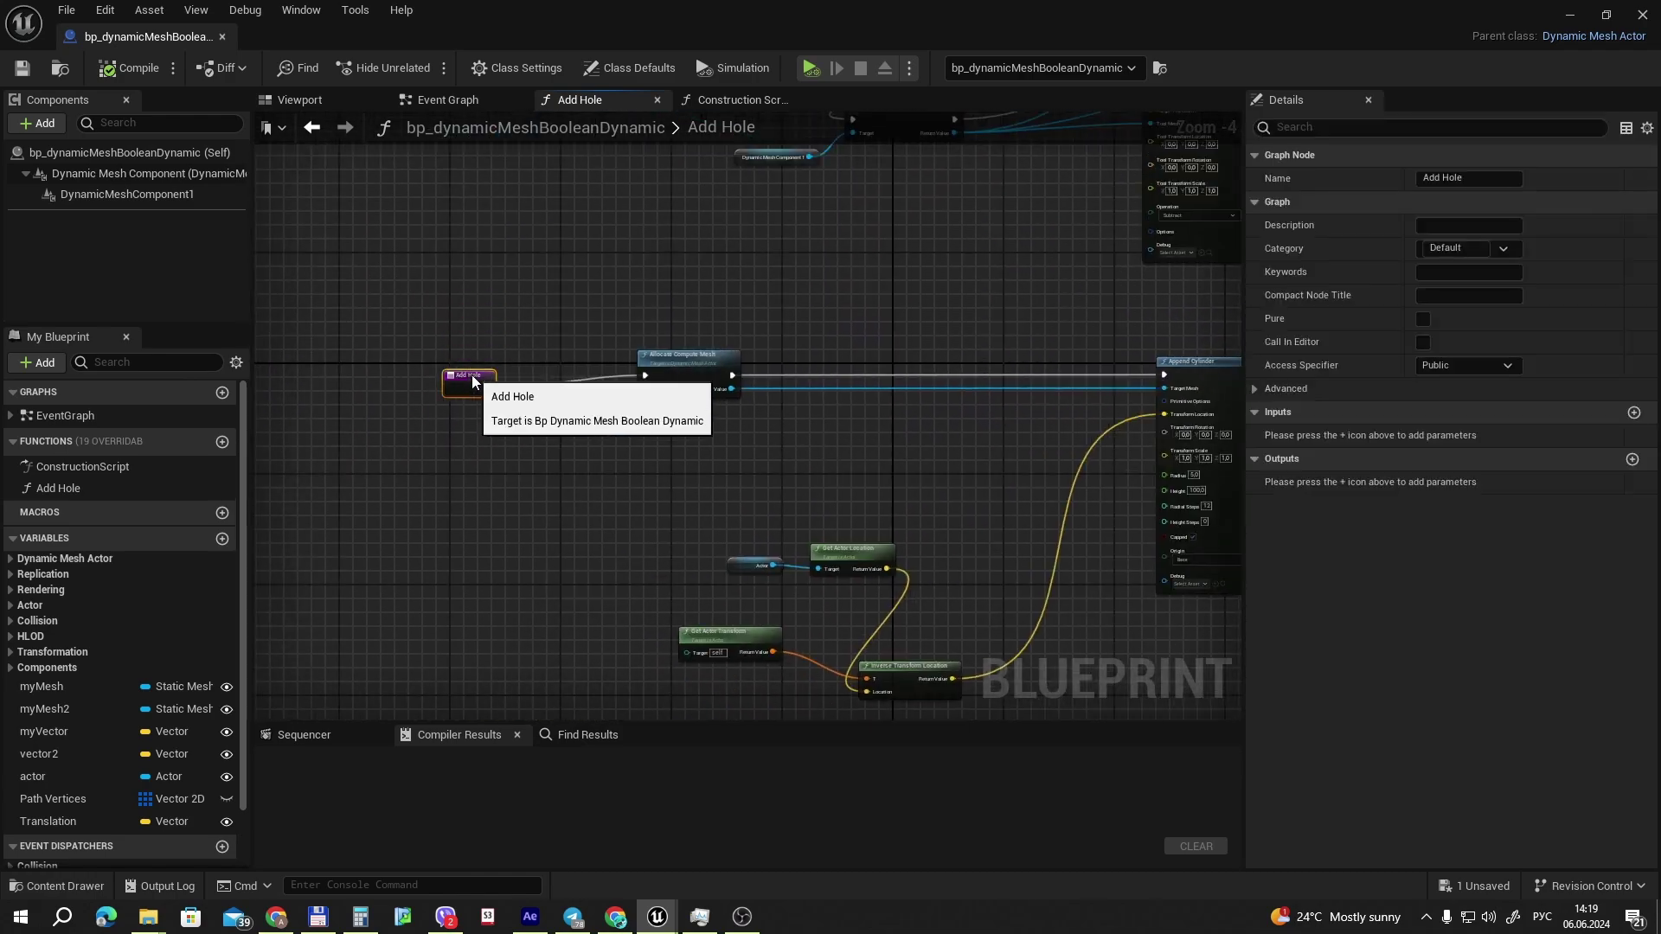
pyautogui.scroll(-1, 705, 304)
pyautogui.moveTo(705, 305); pyautogui.dragTo(573, 306, button='right')
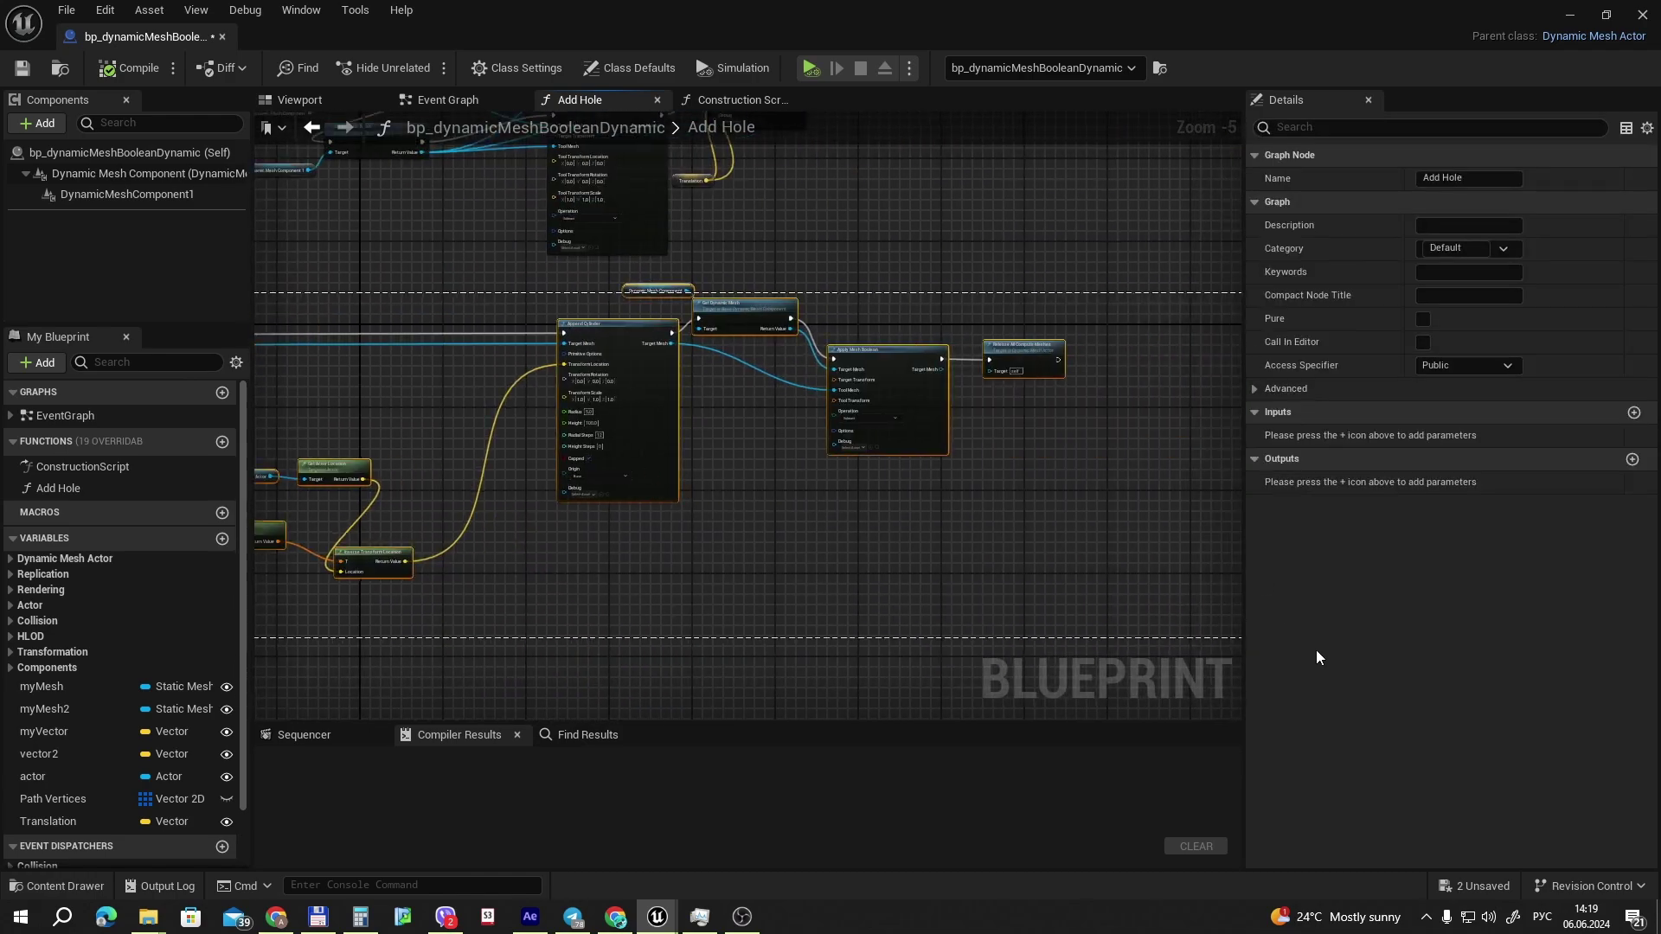
pyautogui.moveTo(1212, 657); pyautogui.dragTo(259, 289)
pyautogui.scroll(2, 461, 293)
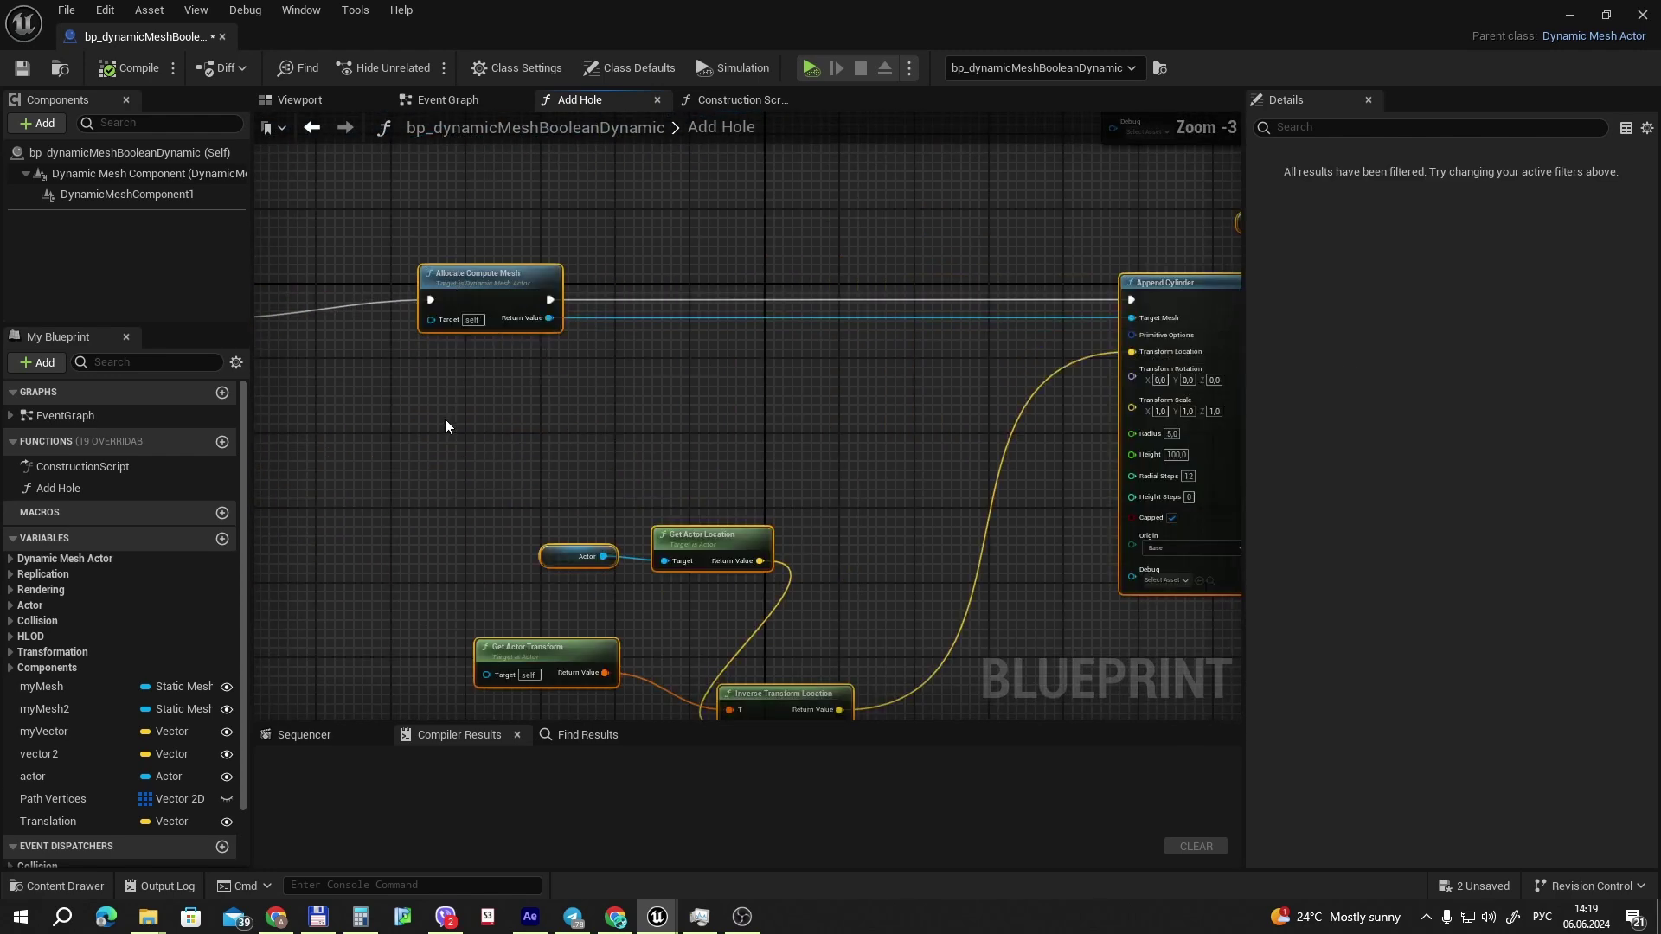
pyautogui.scroll(1, 445, 418)
pyautogui.click(749, 413)
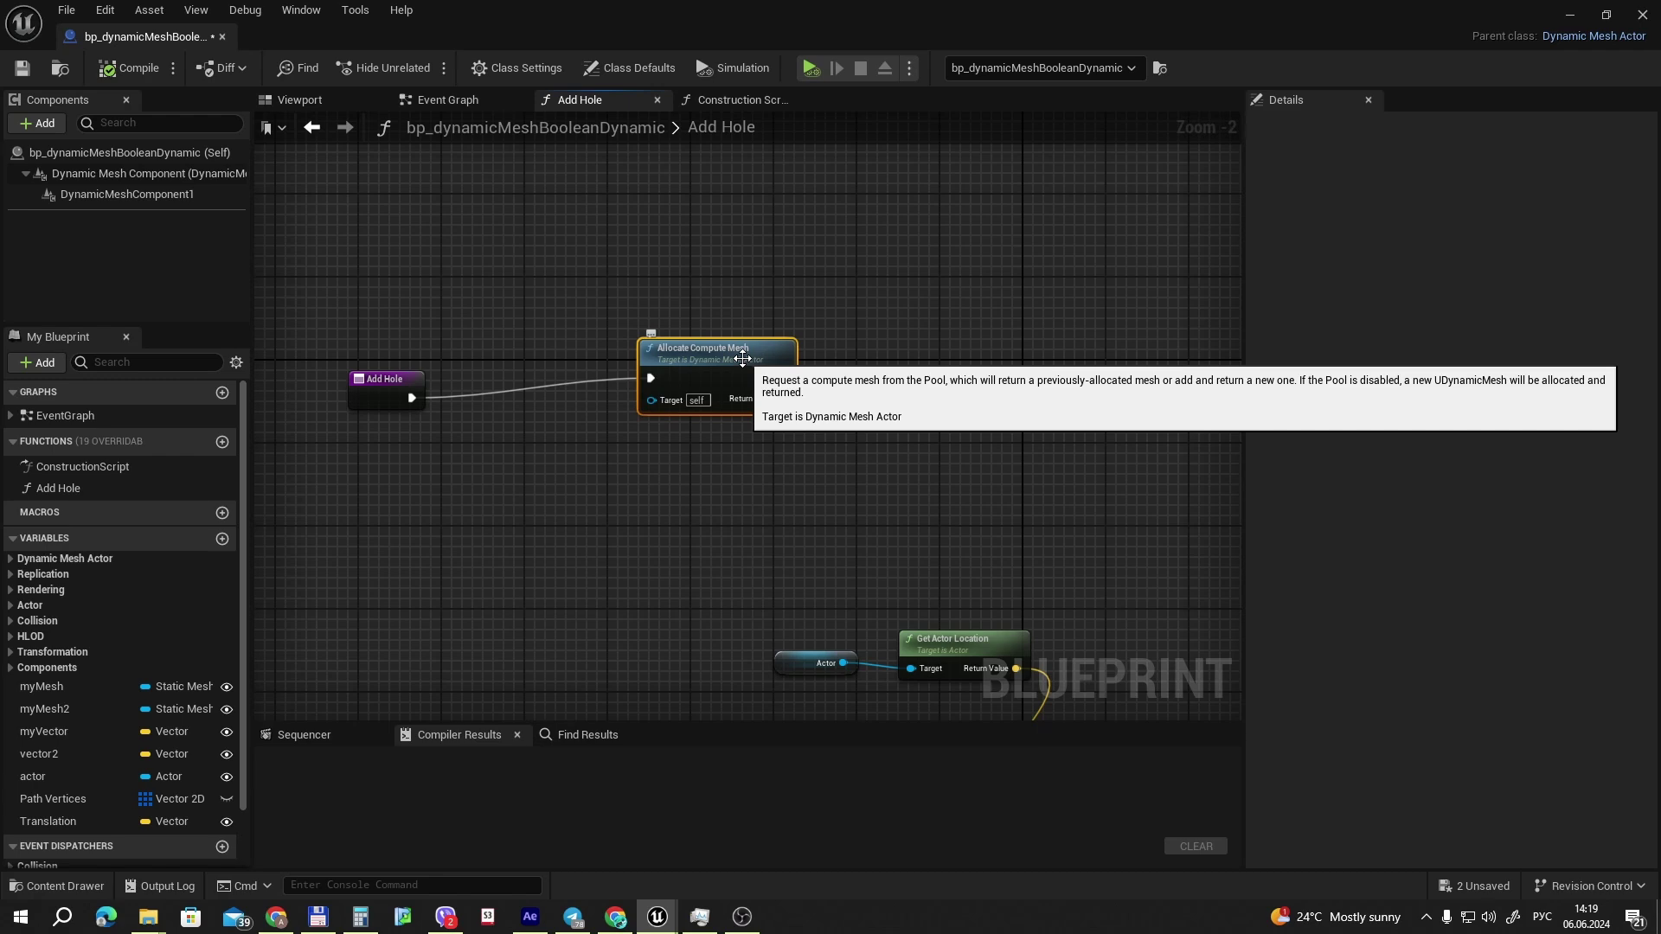
pyautogui.moveTo(901, 450)
pyautogui.mouseDown(button='right')
pyautogui.moveTo(740, 487)
pyautogui.moveTo(362, 446)
pyautogui.mouseUp(button='right')
pyautogui.scroll(-1, 740, 488)
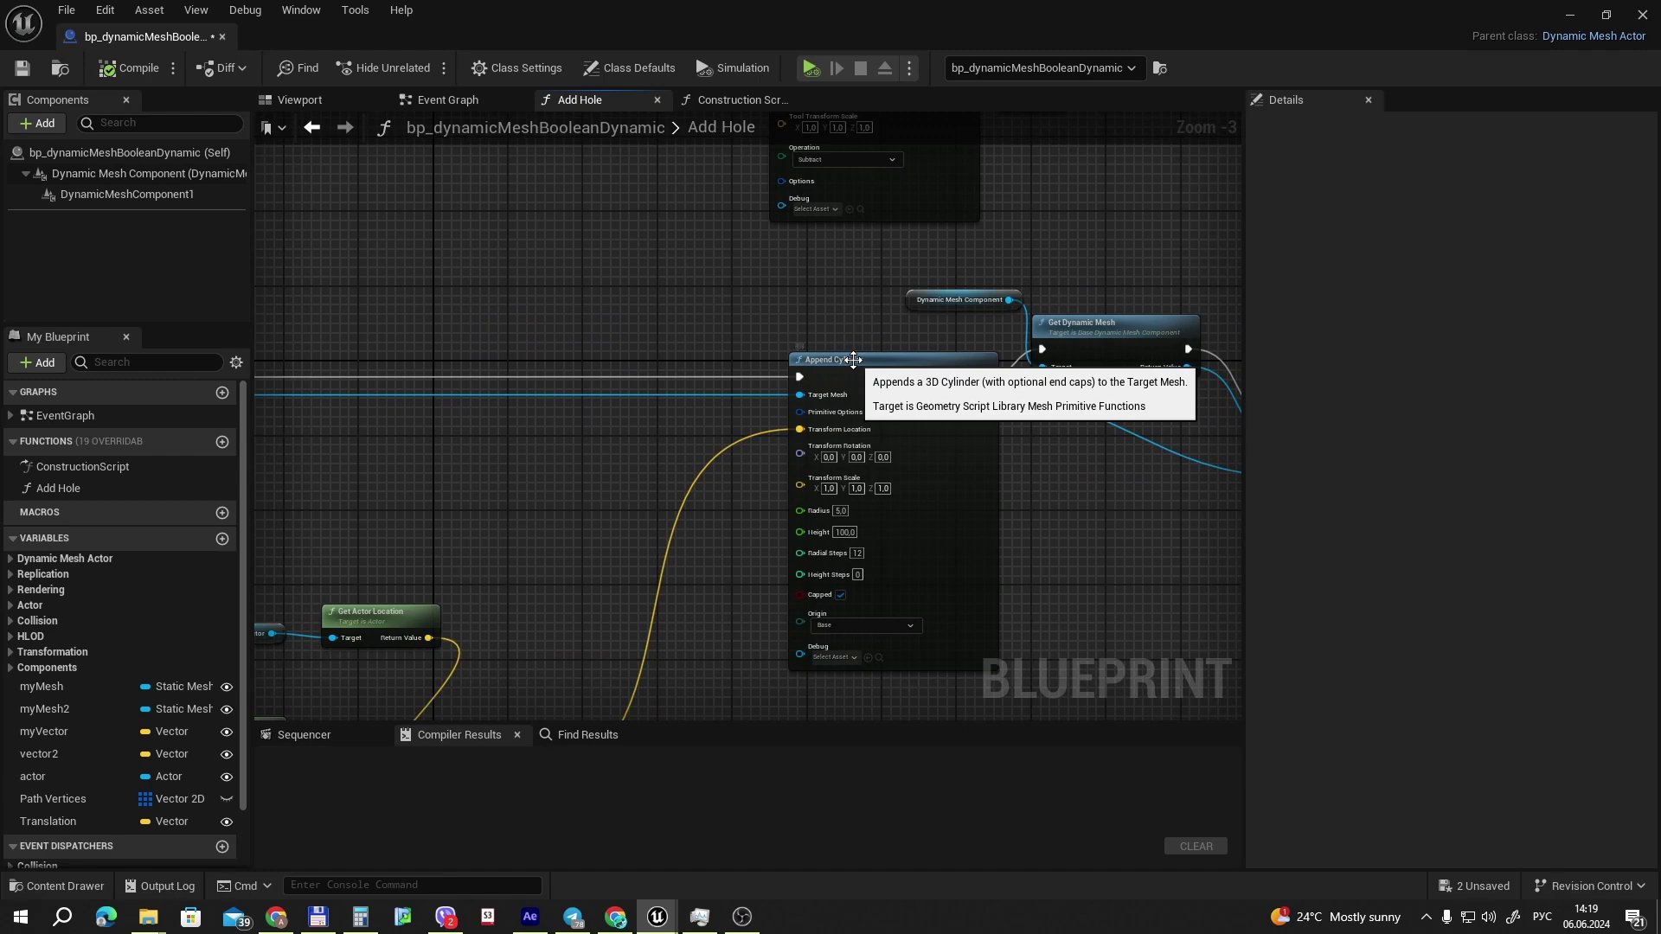
# Undo the sphere move in the level to reveal the hole, then return to the Blueprint.
pyautogui.click(1570, 15)
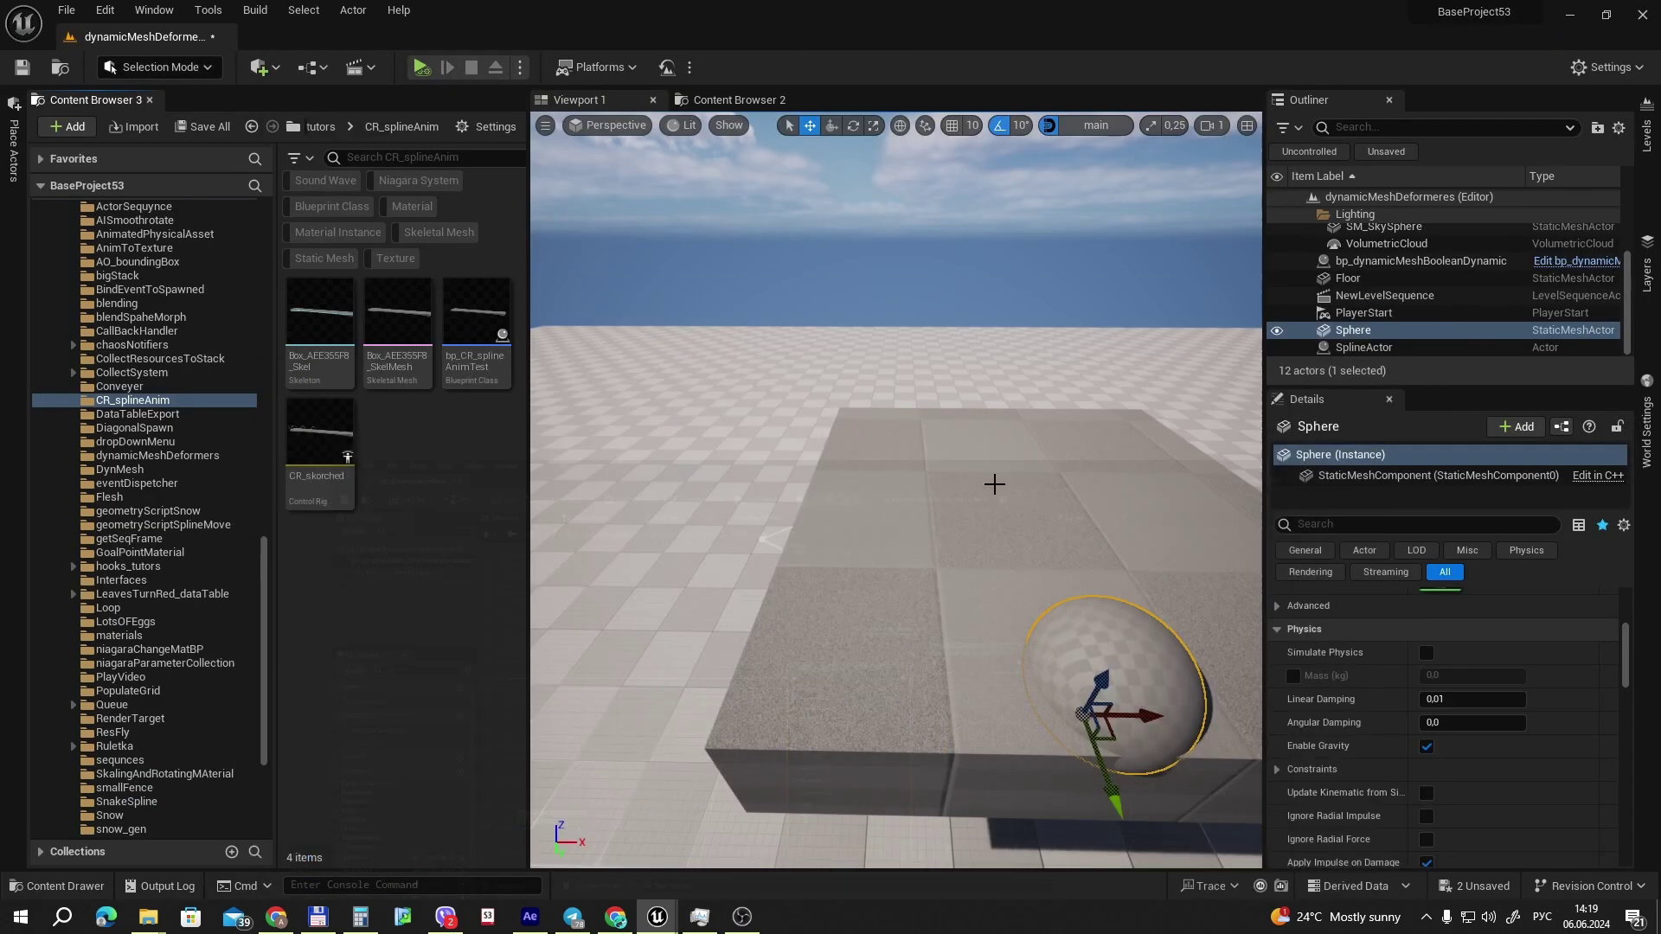
pyautogui.hotkey('ctrl', 'z')
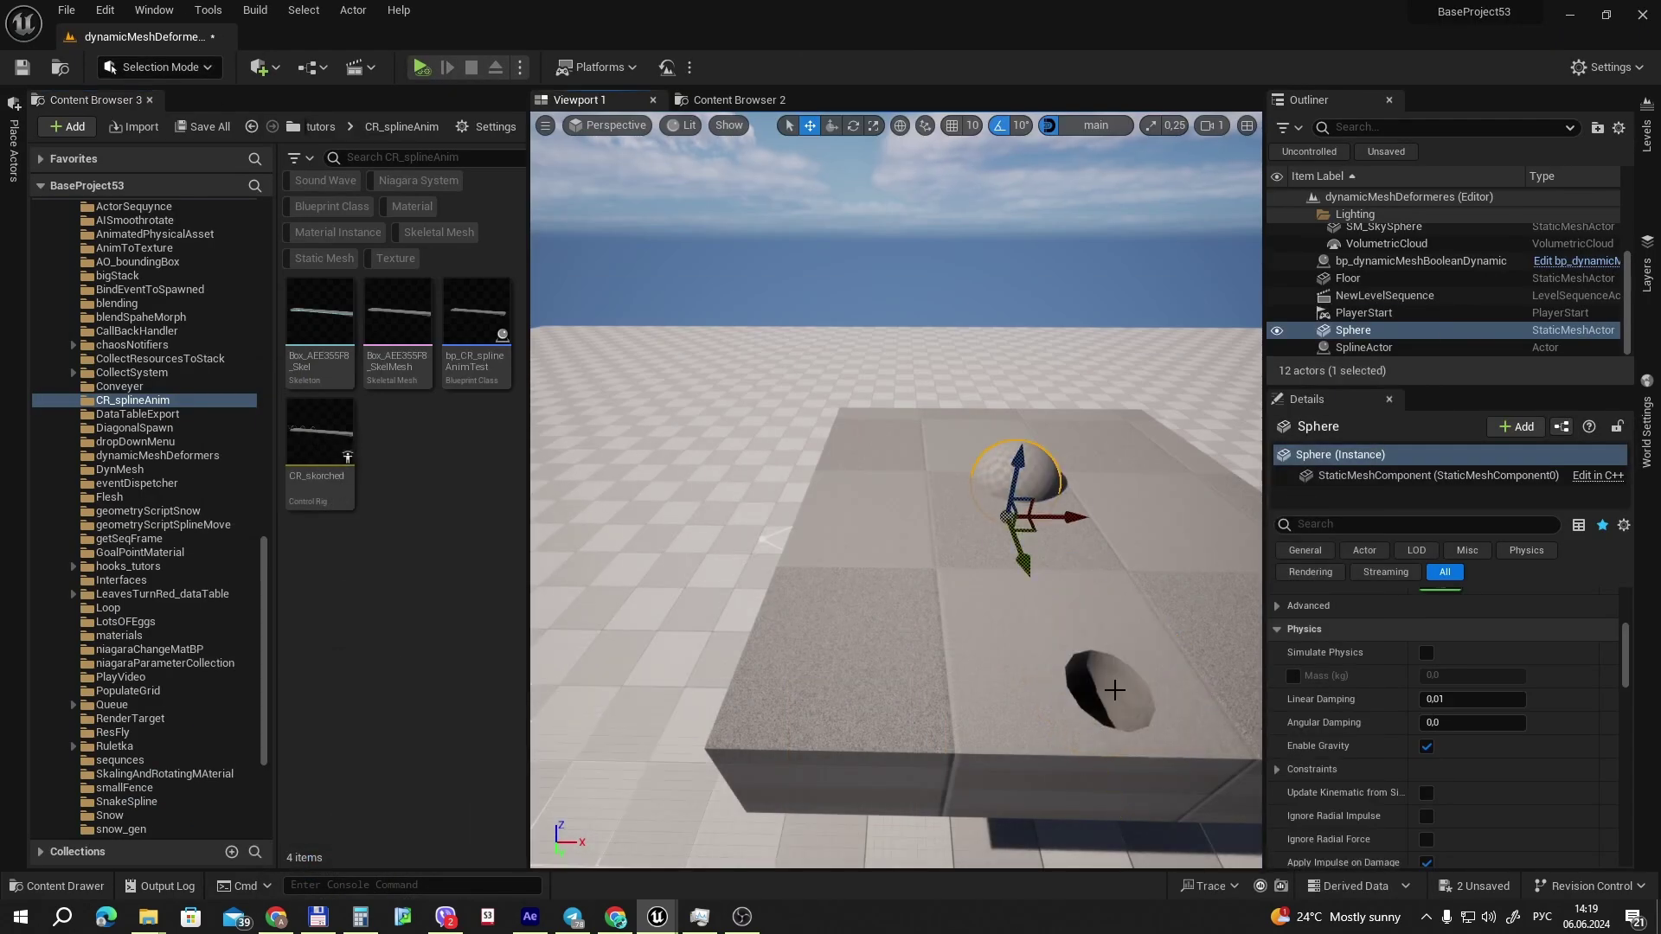
pyautogui.hotkey('alt', 'Tab')
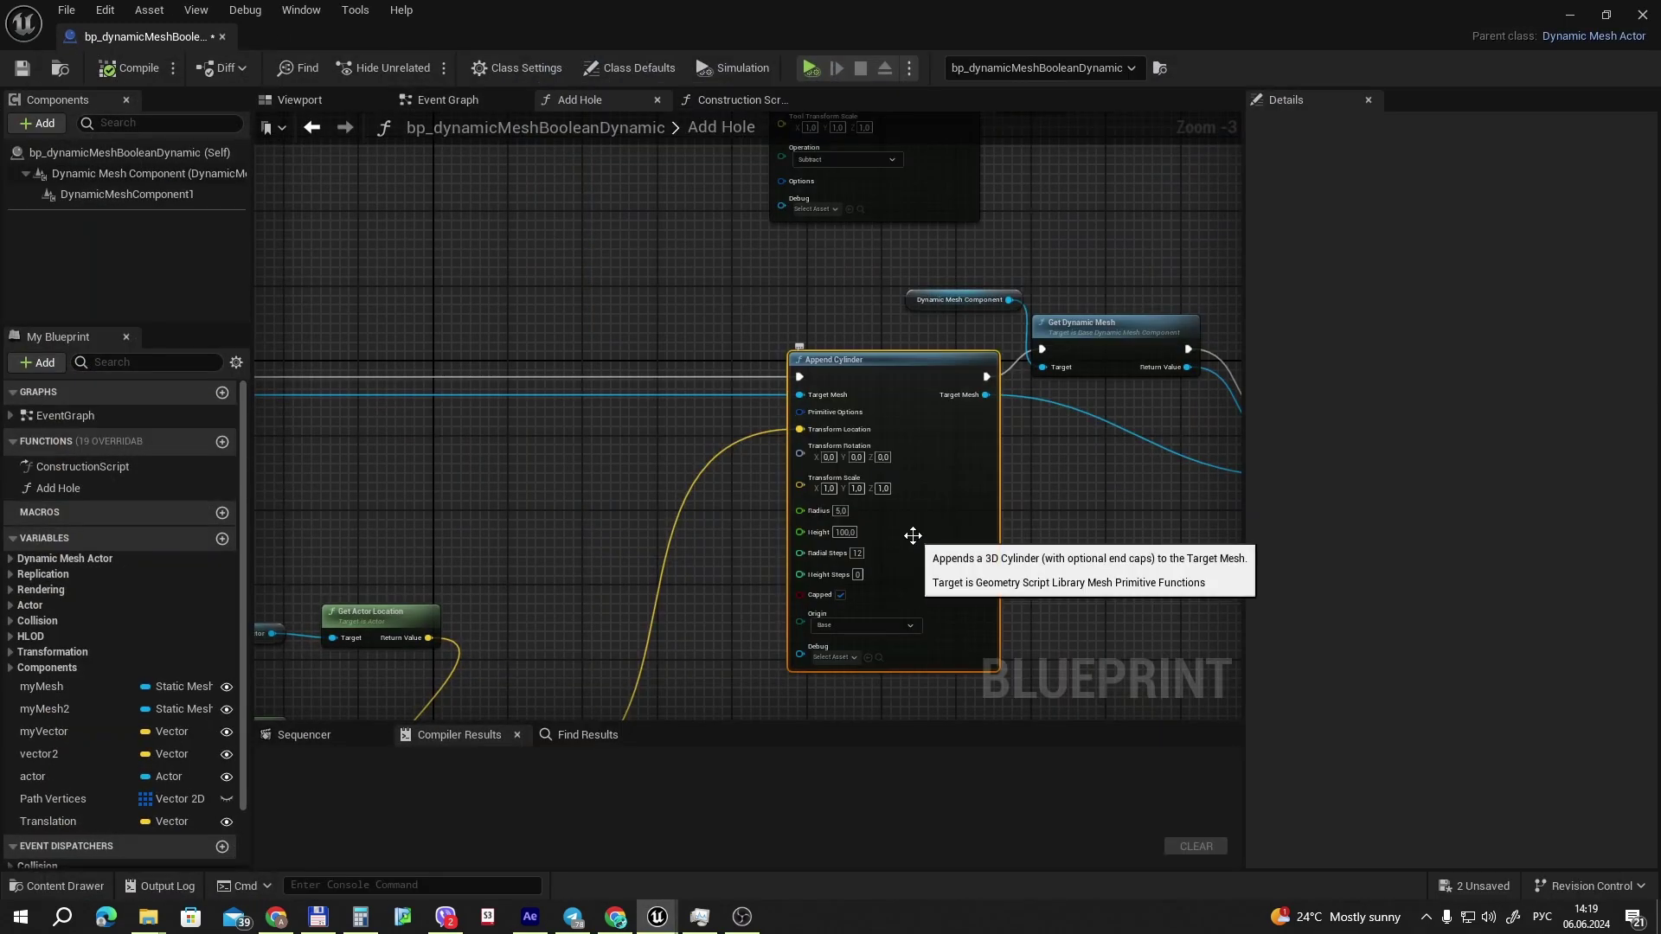
pyautogui.moveTo(604, 532); pyautogui.dragTo(410, 474, button='right')
pyautogui.moveTo(881, 465)
pyautogui.mouseDown(button='right')
pyautogui.moveTo(635, 490)
pyautogui.moveTo(667, 603)
pyautogui.mouseUp(button='right')
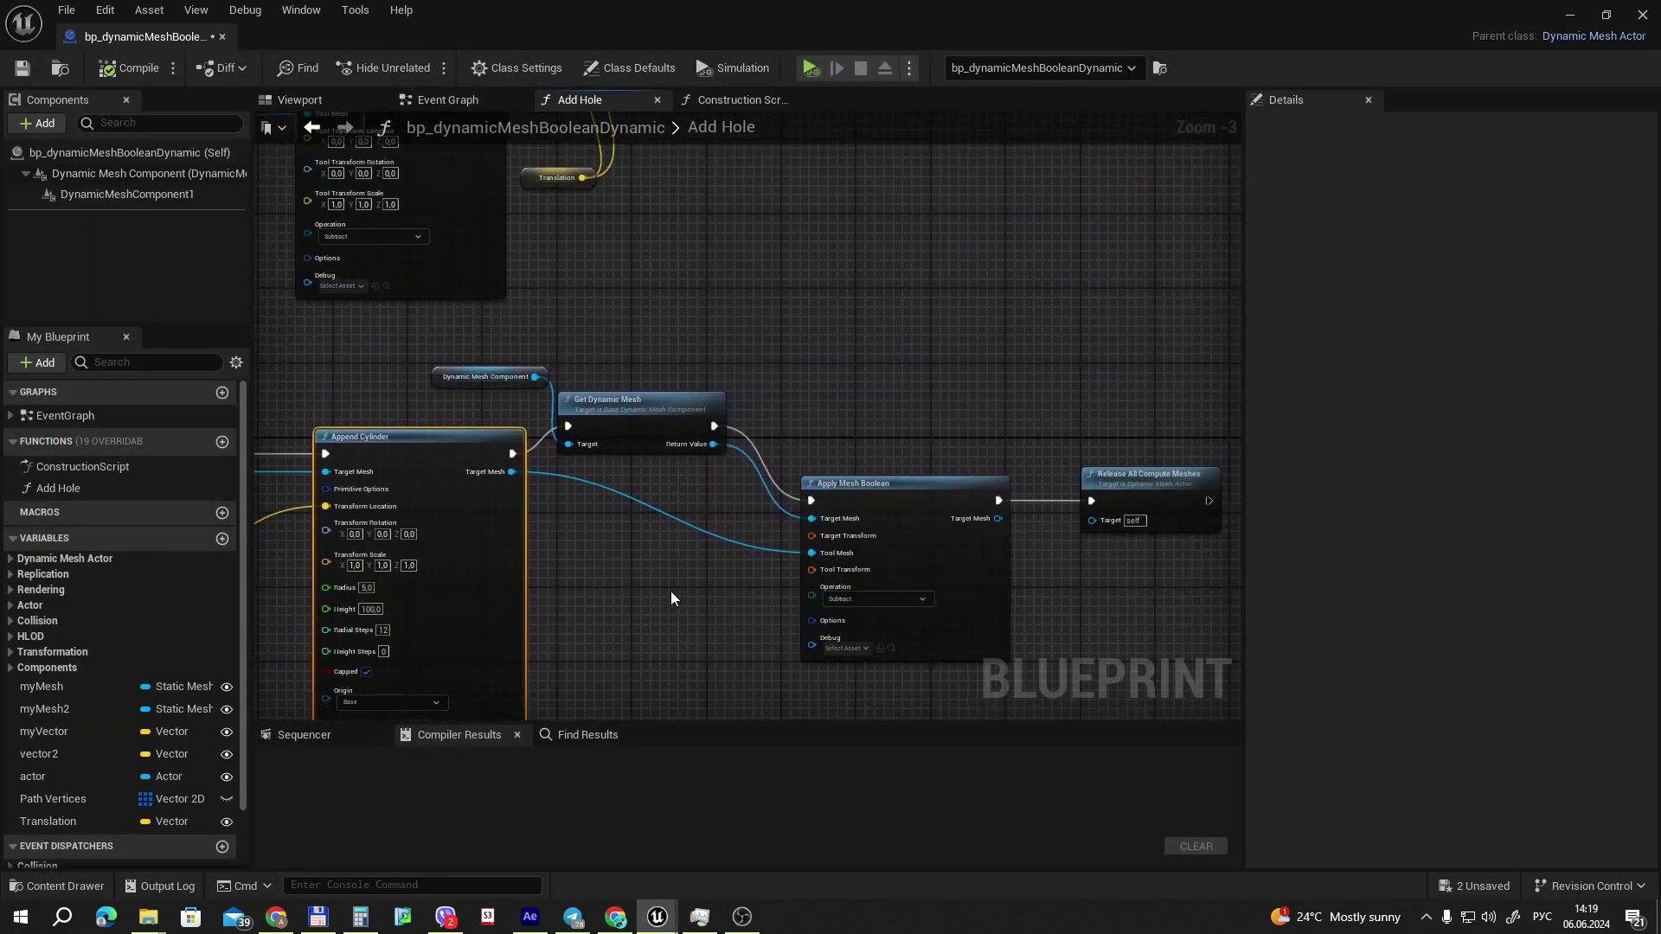
pyautogui.click(603, 410)
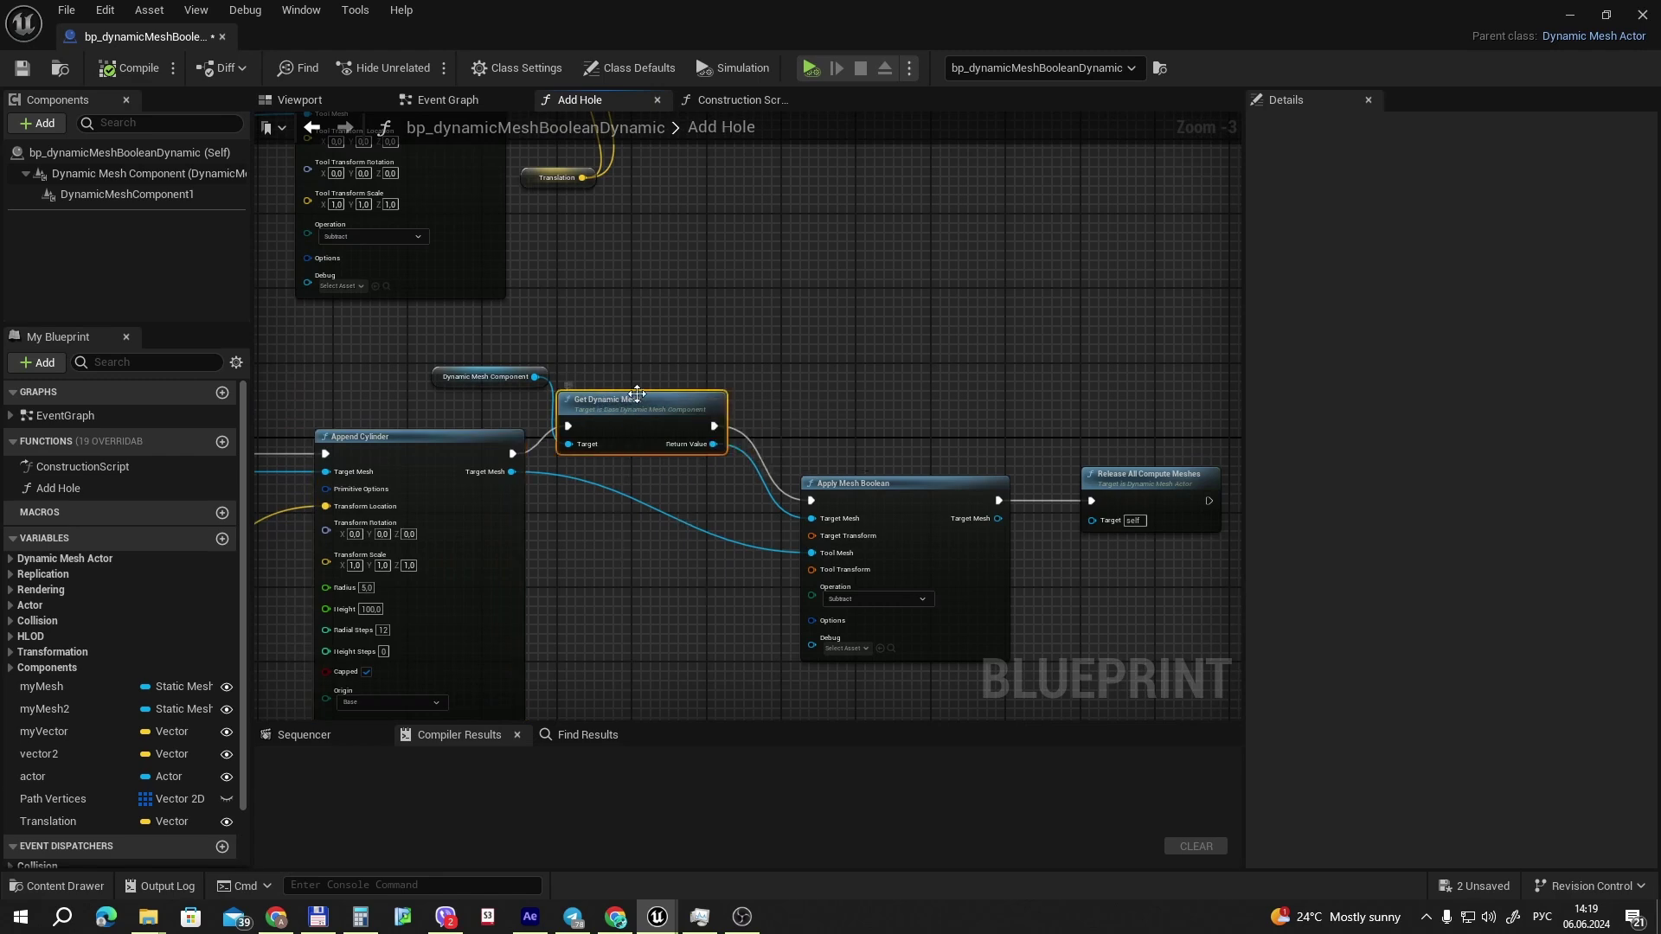
pyautogui.moveTo(447, 379); pyautogui.dragTo(404, 394)
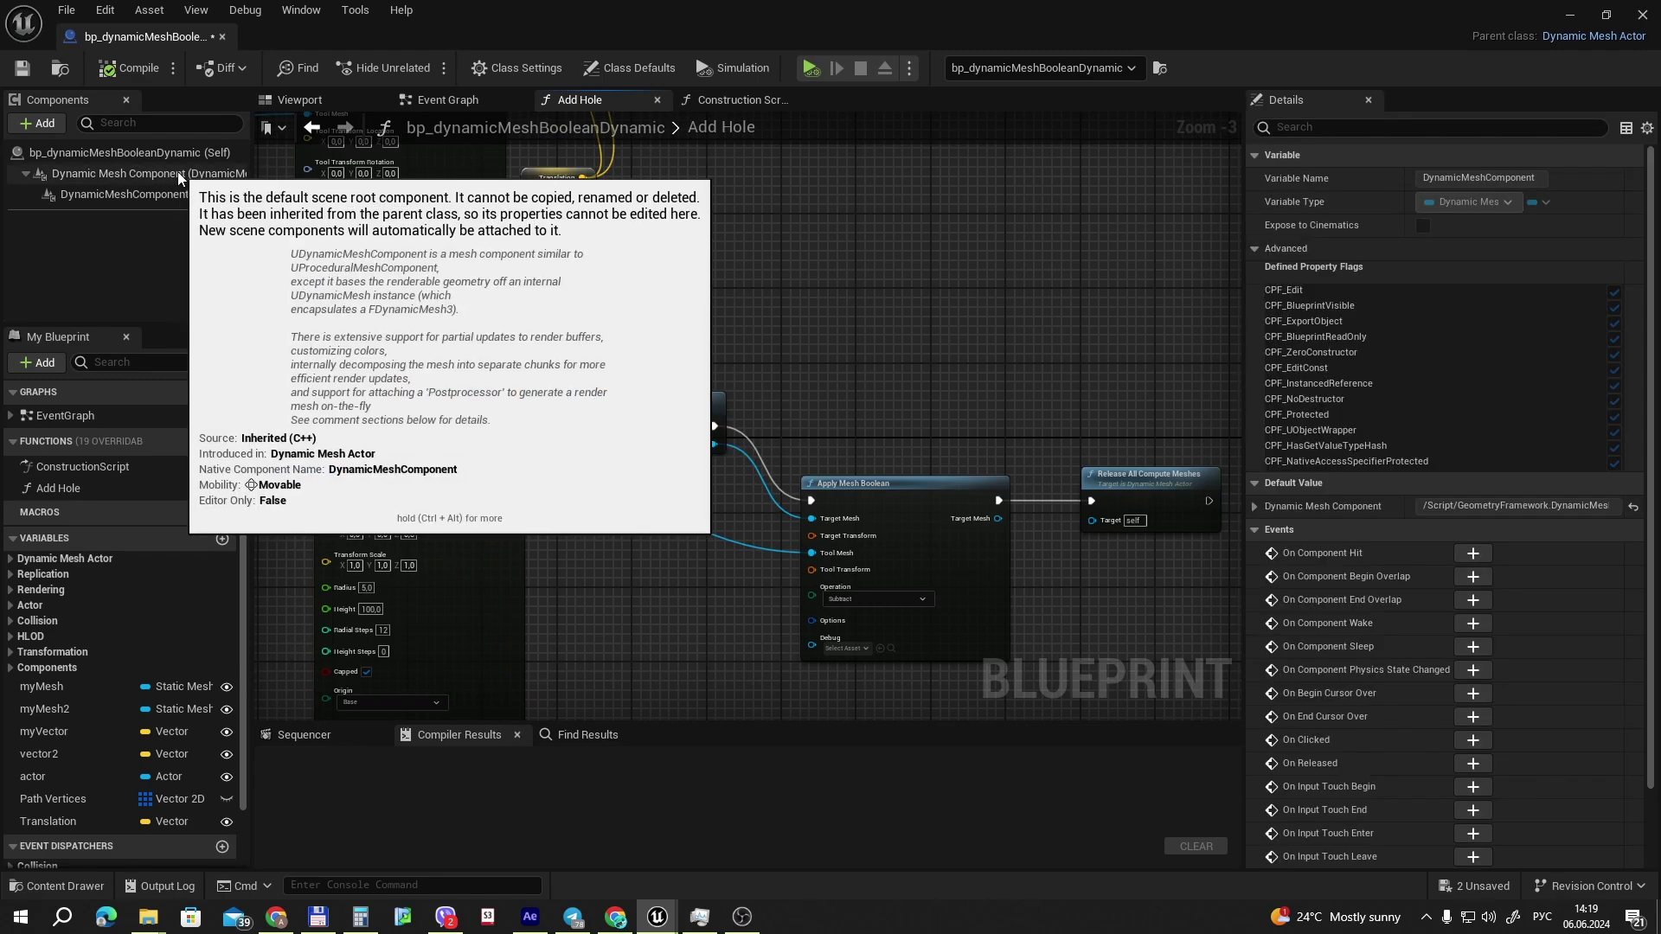
pyautogui.scroll(1, 992, 591)
pyautogui.scroll(1, 617, 404)
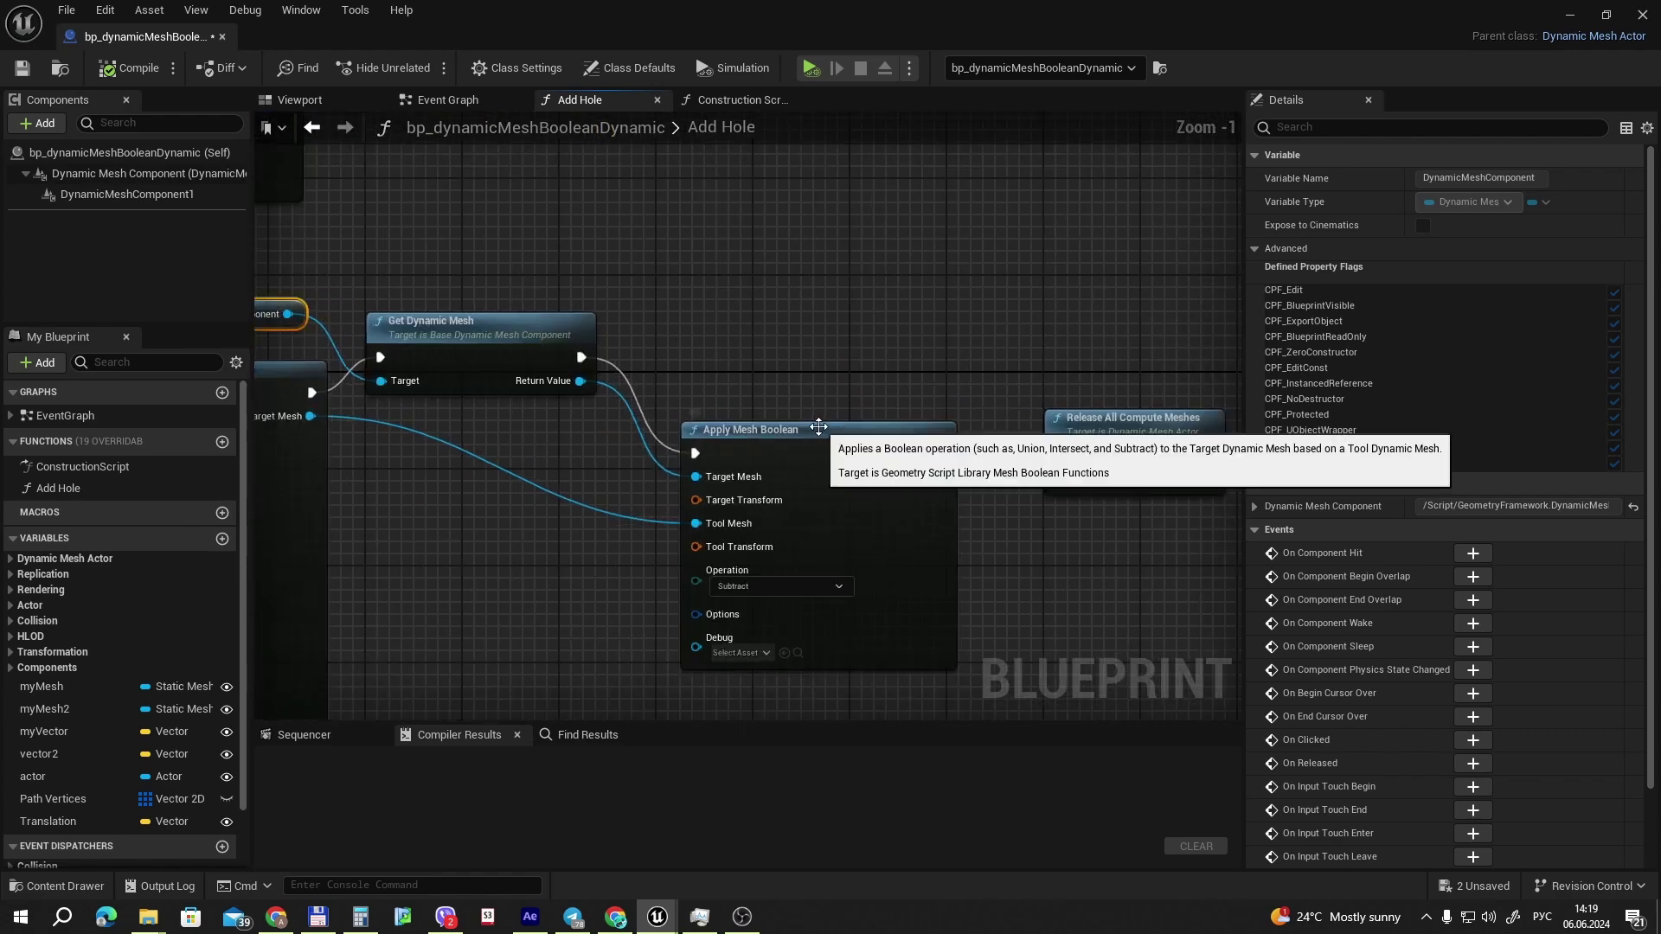
pyautogui.click(792, 437)
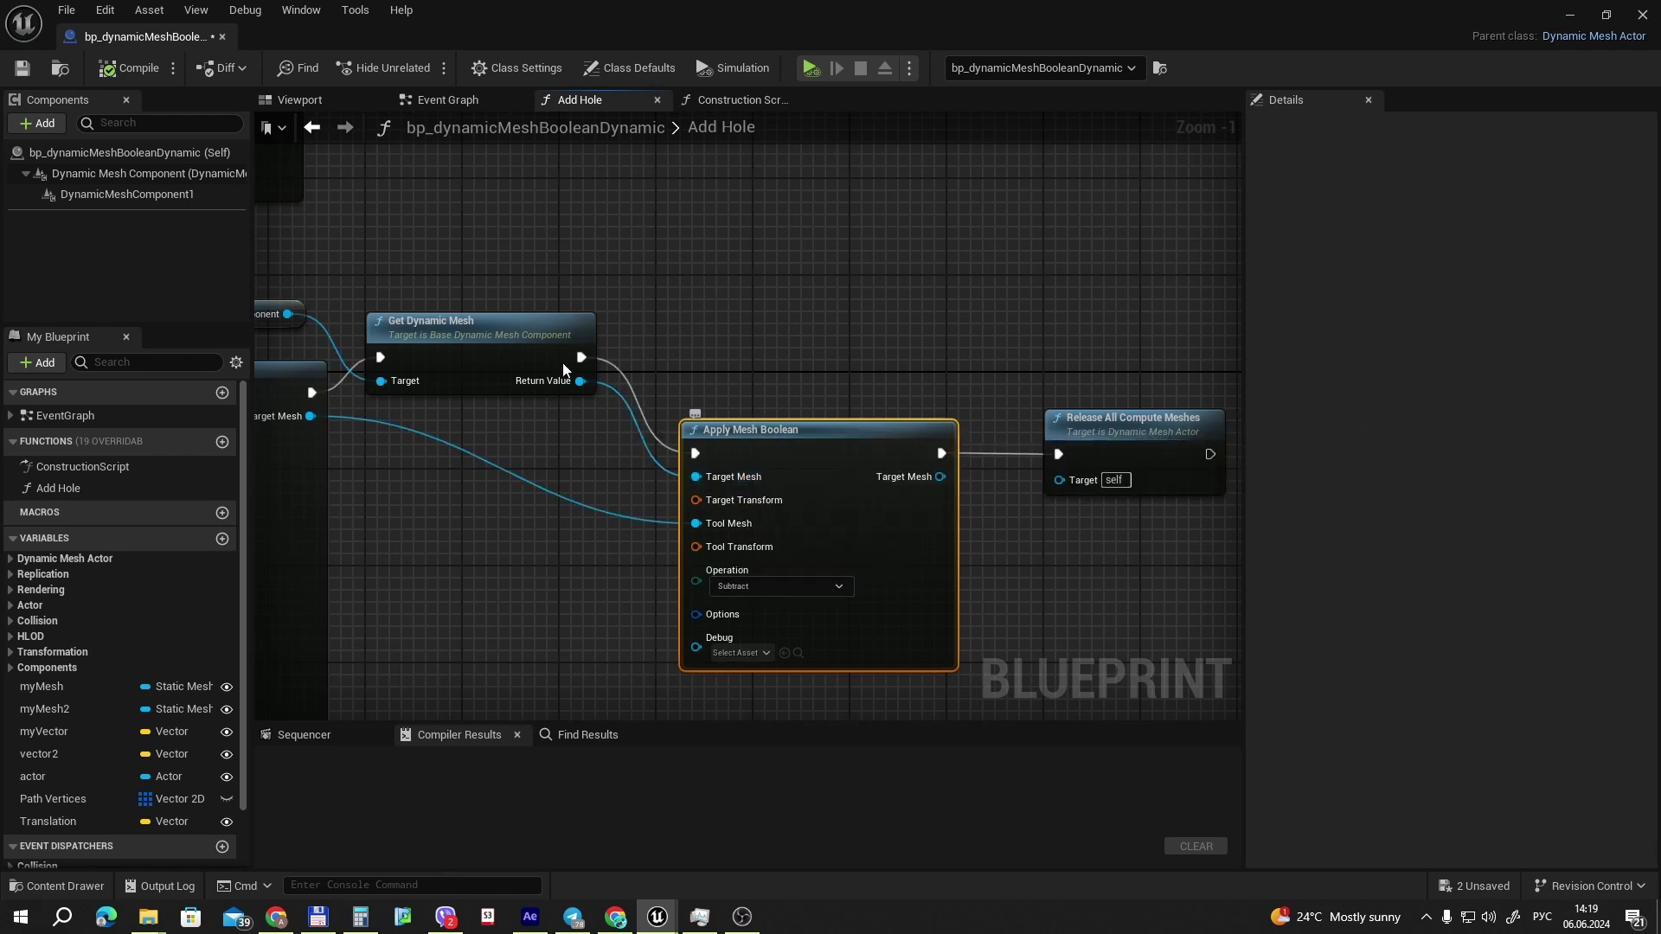
pyautogui.moveTo(713, 641); pyautogui.dragTo(1080, 629, button='right')
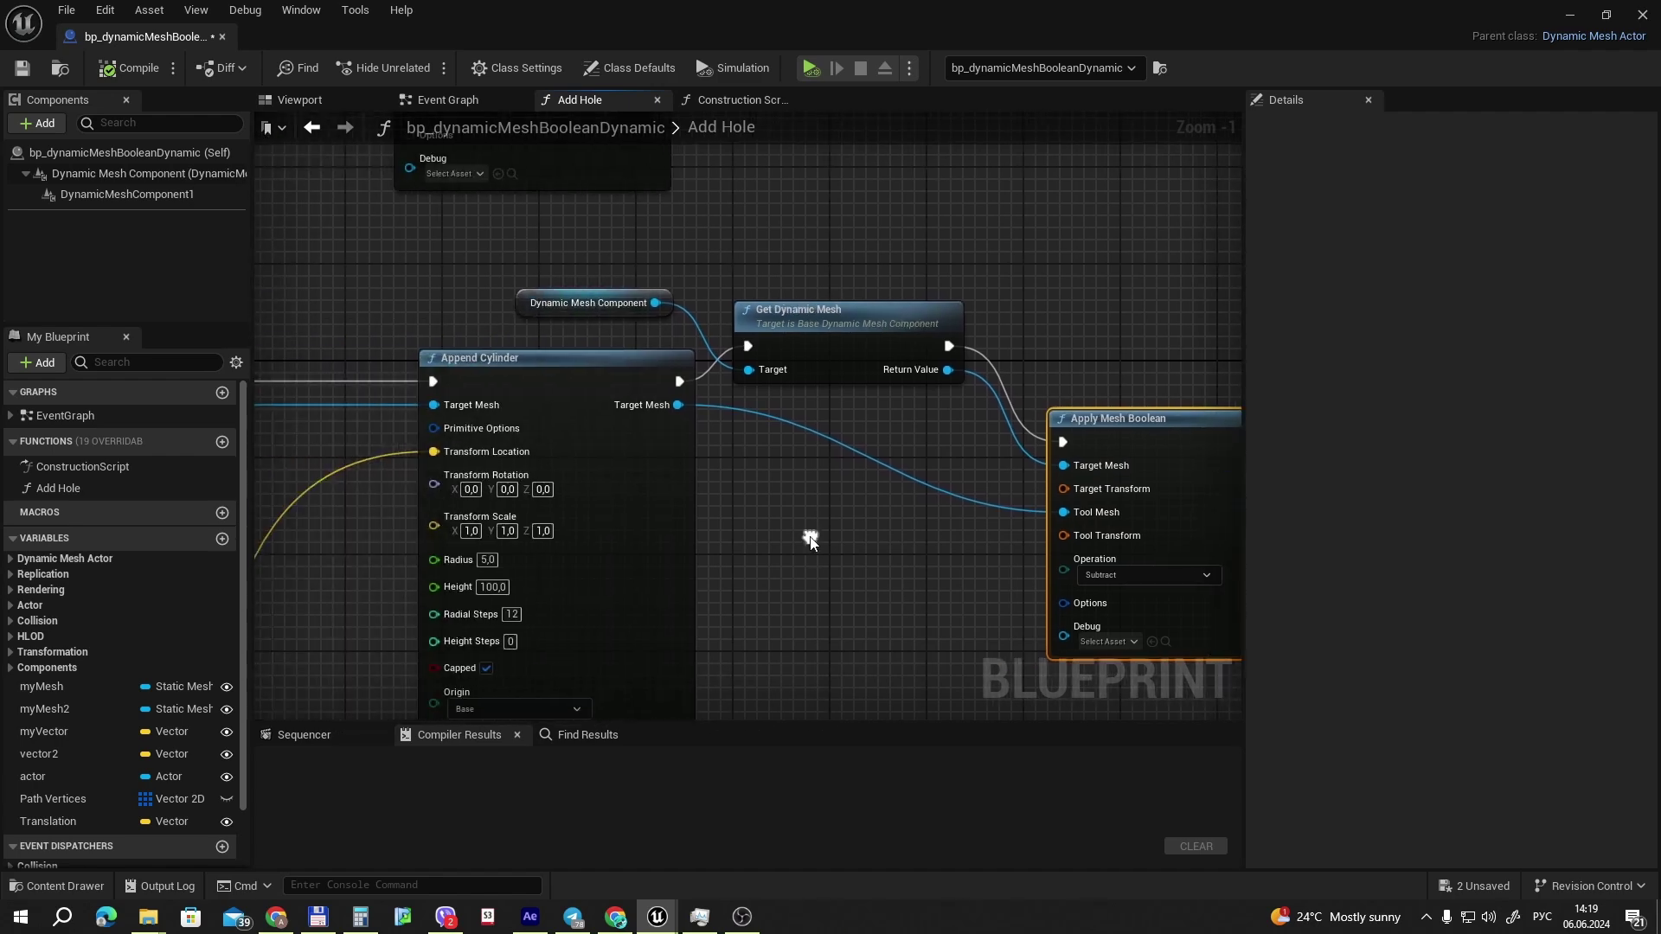
pyautogui.click(529, 360)
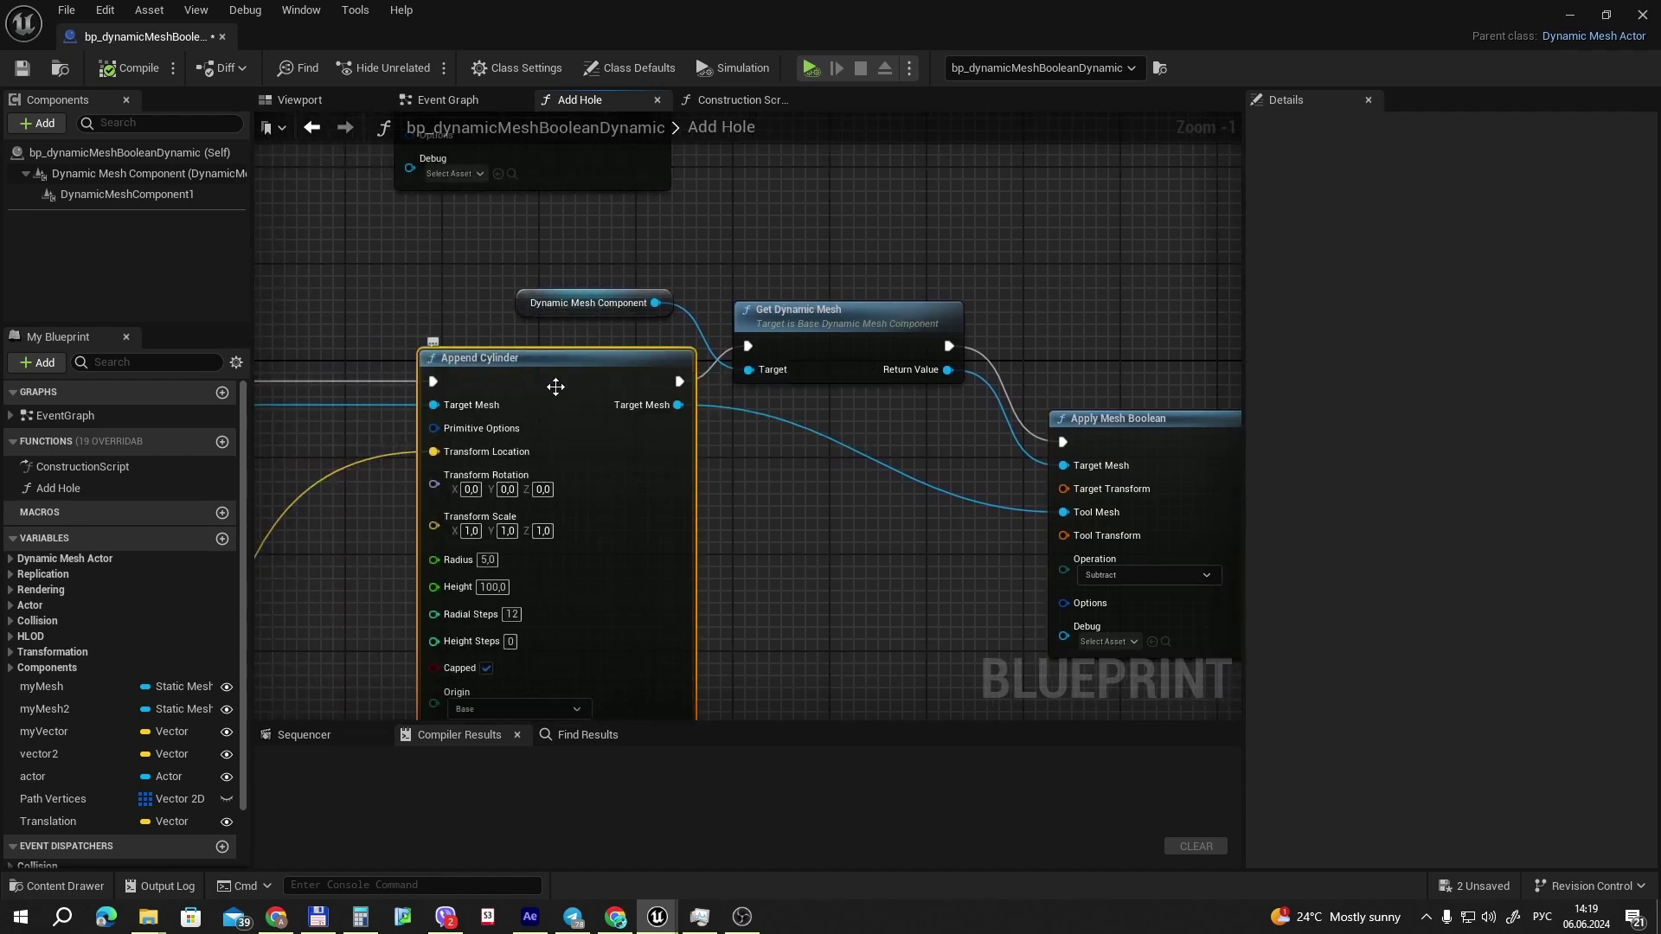
pyautogui.moveTo(557, 381); pyautogui.dragTo(330, 341, button='right')
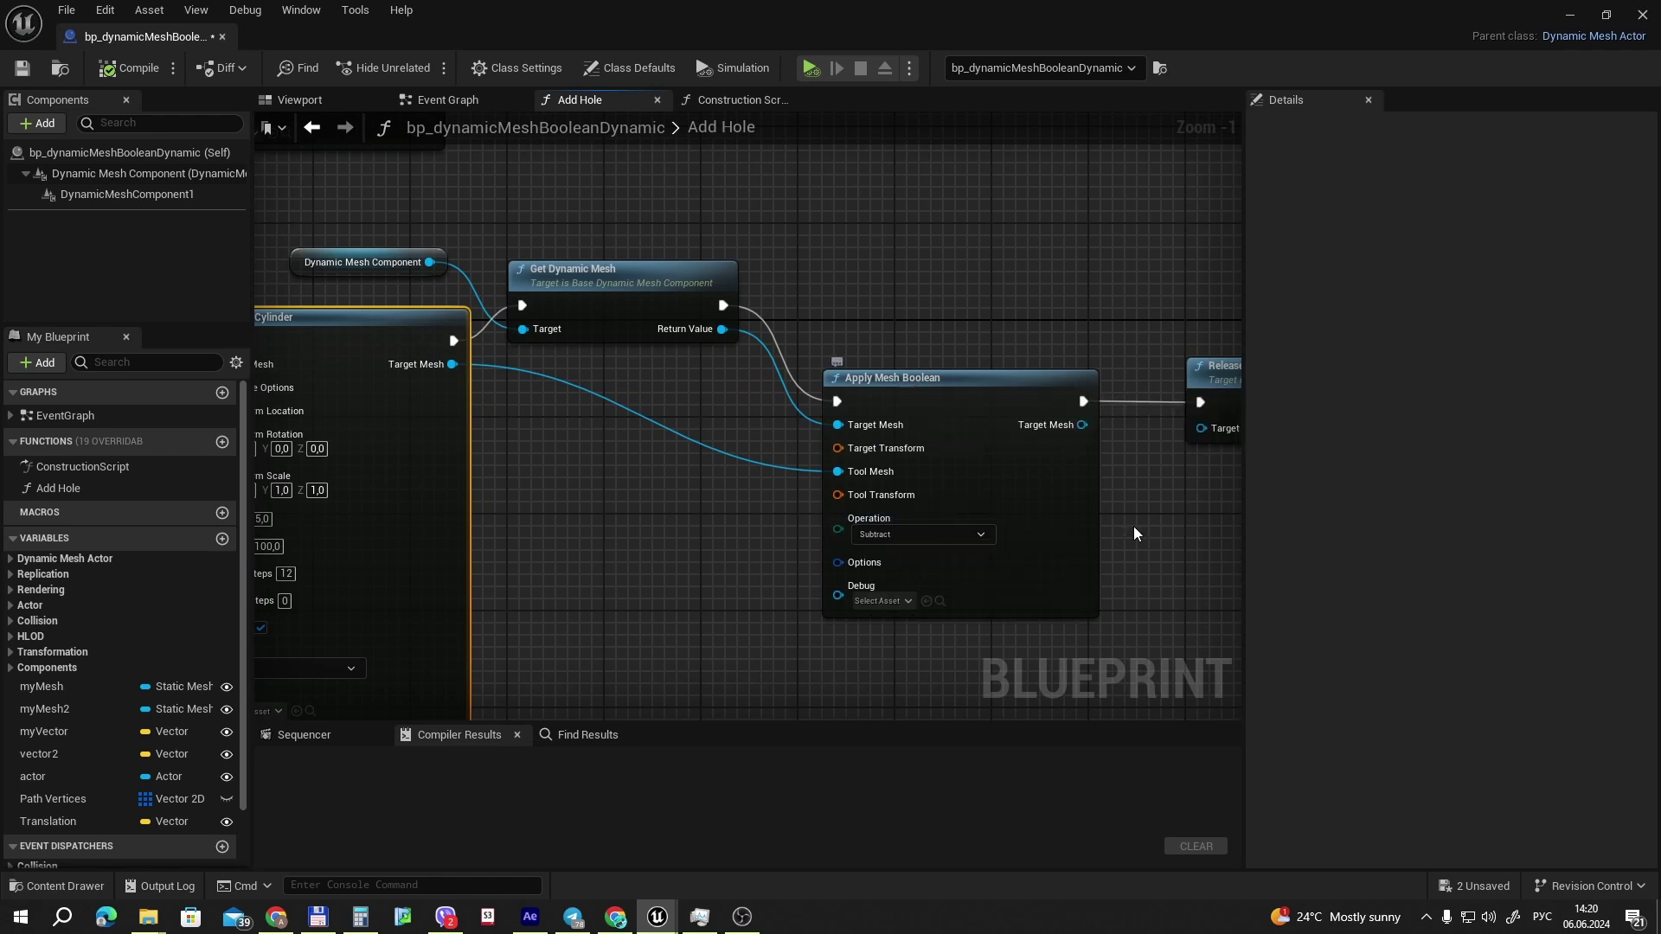
pyautogui.moveTo(1133, 526); pyautogui.dragTo(781, 521, button='right')
pyautogui.click(878, 372)
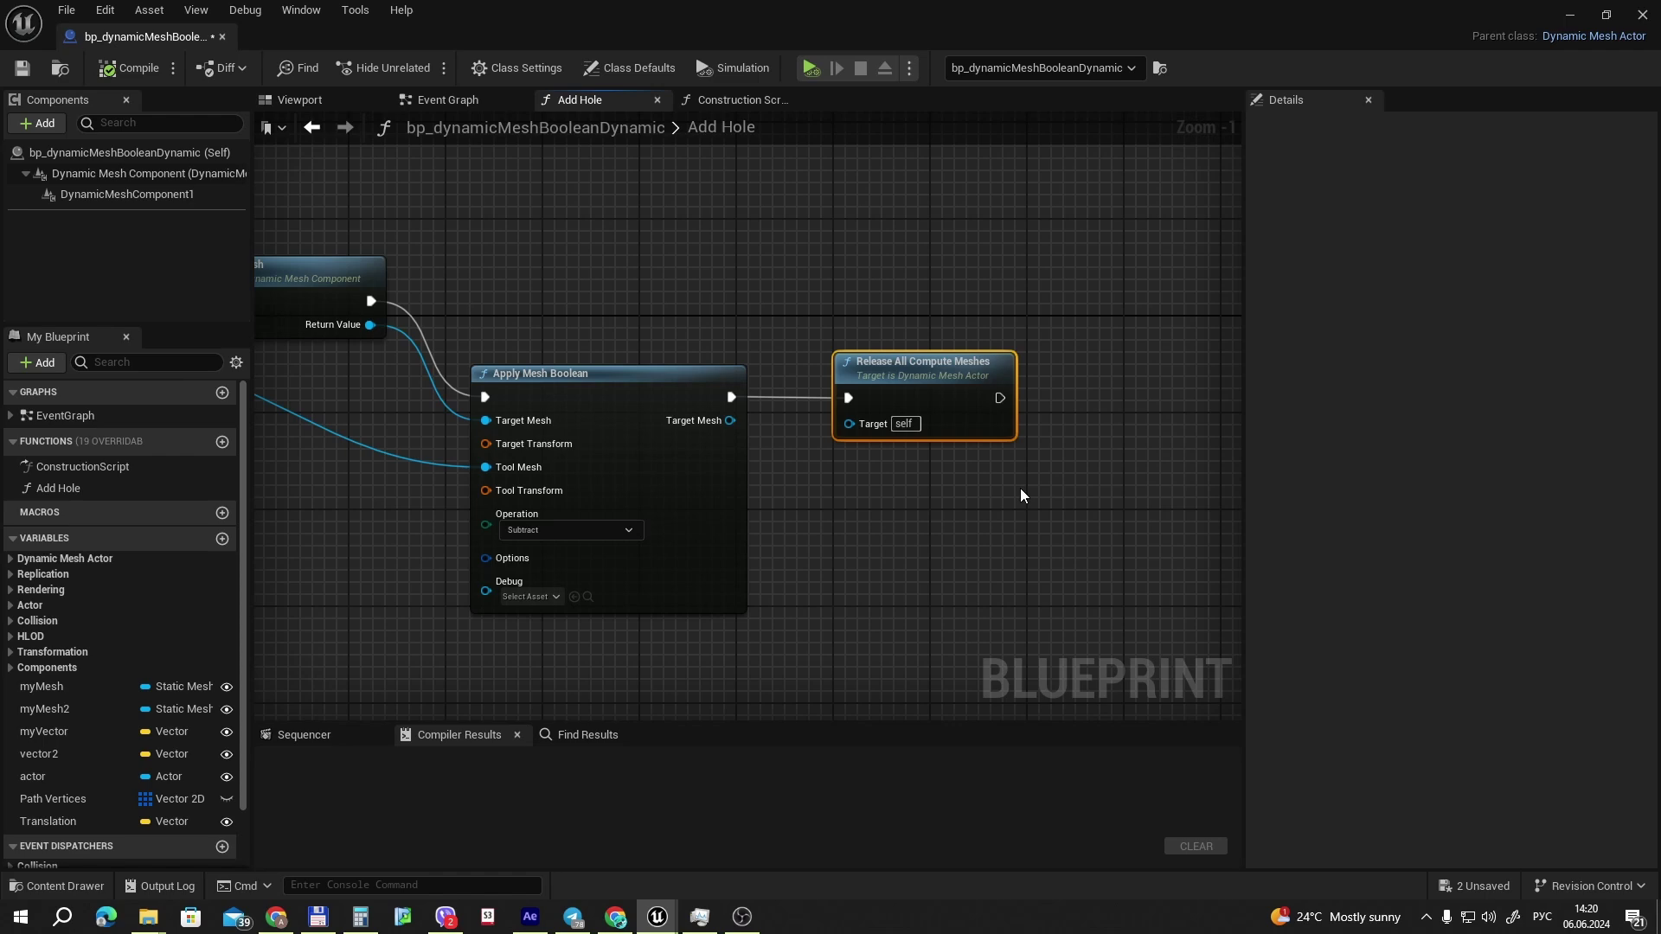
pyautogui.scroll(-1, 1020, 488)
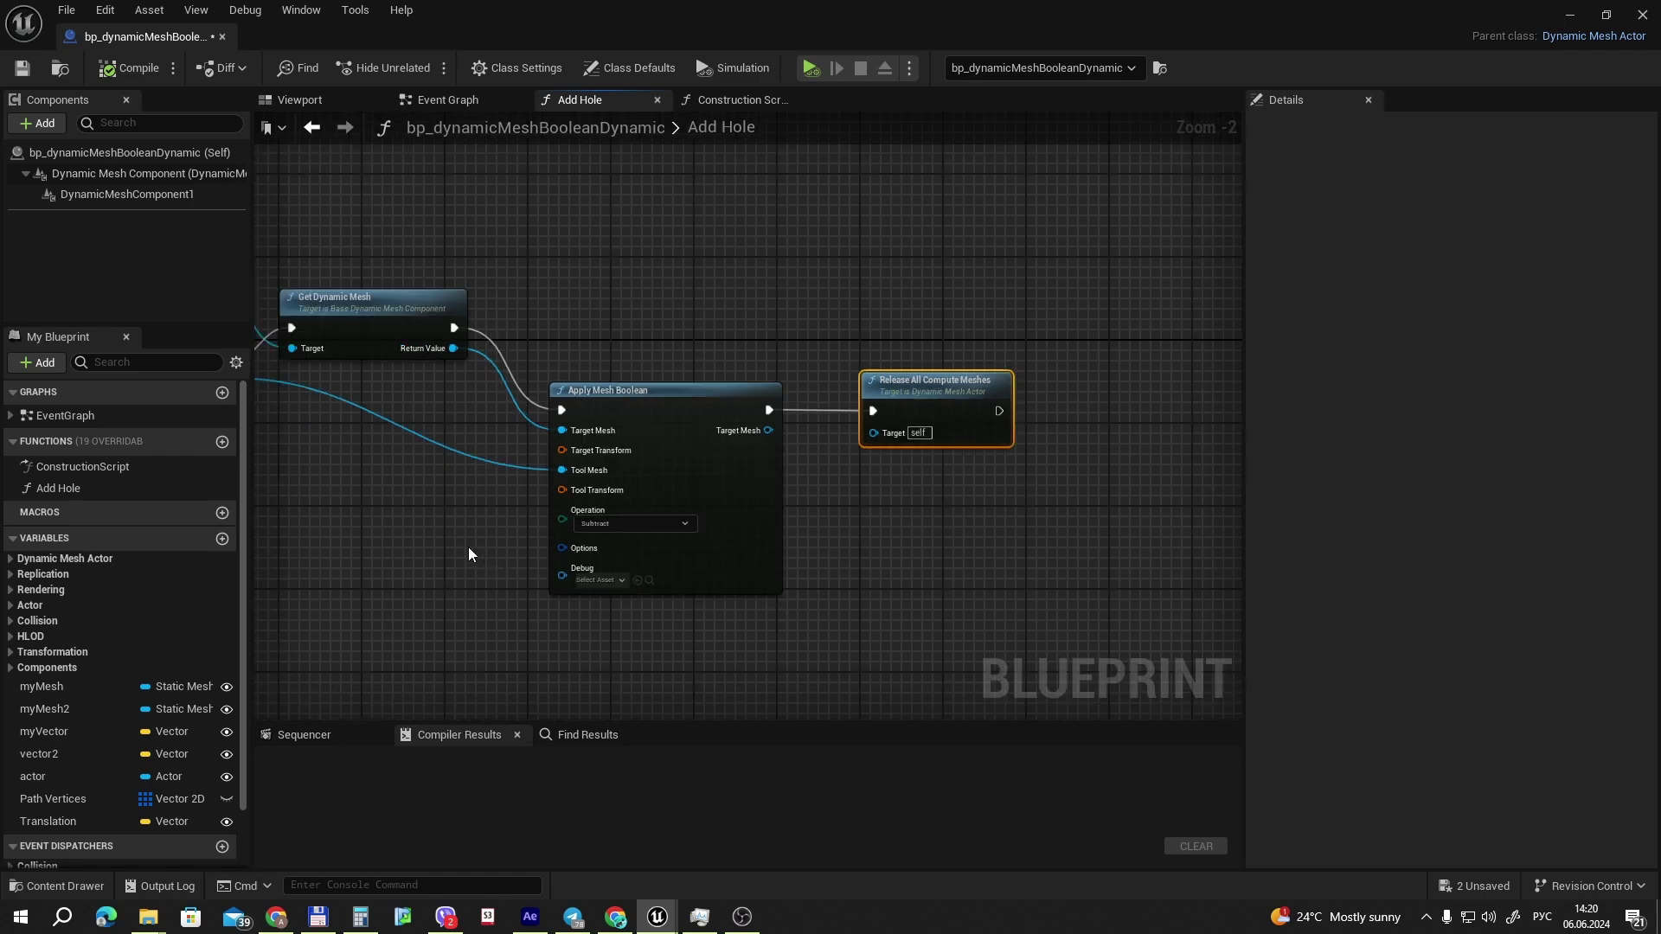
# Examine how the Actor variable's Get Actor Location feeds Append Cylinder's location via Inverse Transform Location.
pyautogui.moveTo(469, 546); pyautogui.dragTo(969, 484, button='right')
pyautogui.scroll(-1, 885, 515)
pyautogui.moveTo(886, 515); pyautogui.dragTo(819, 495, button='right')
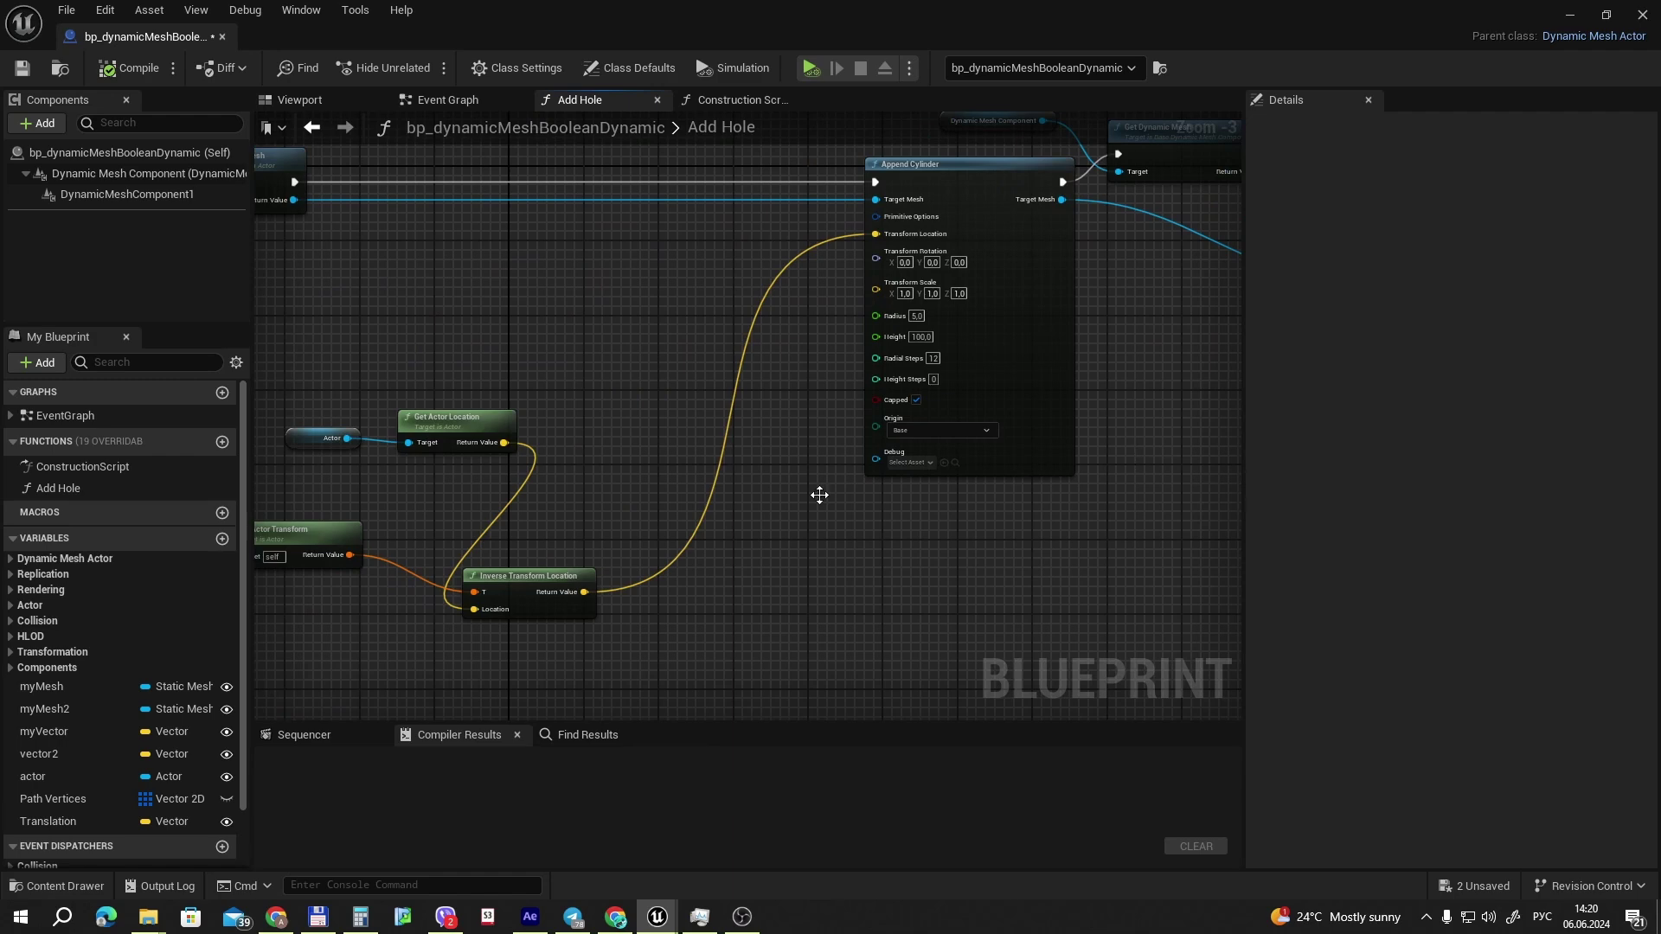
pyautogui.moveTo(697, 448); pyautogui.dragTo(808, 443, button='right')
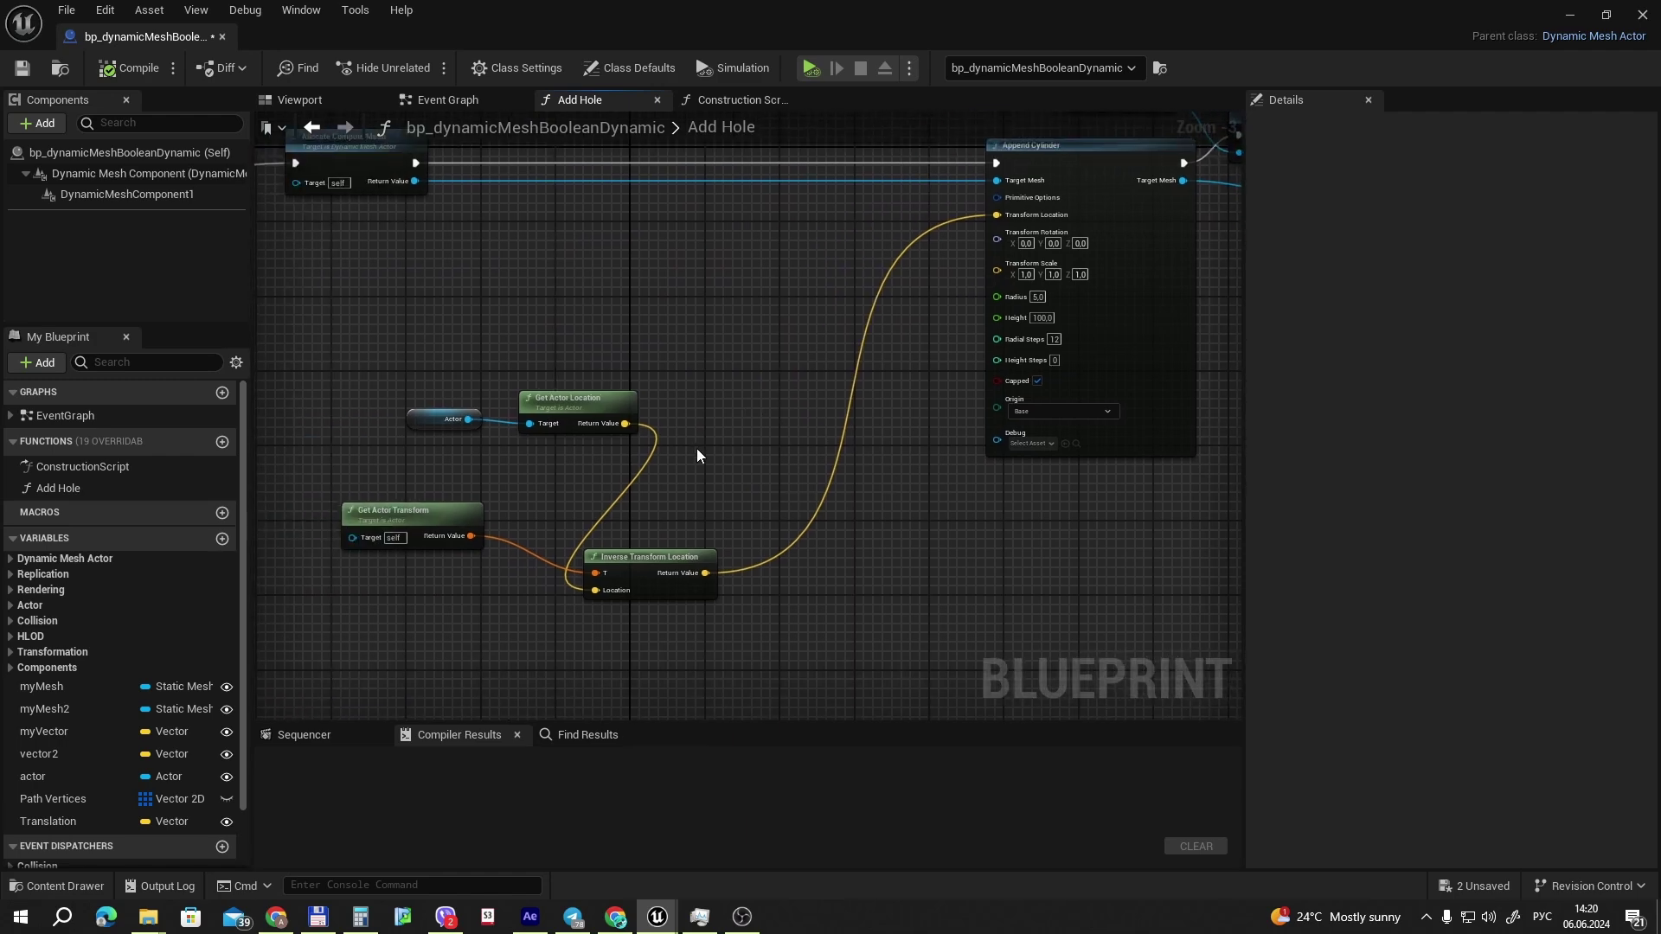
pyautogui.moveTo(697, 448); pyautogui.dragTo(805, 422, button='right')
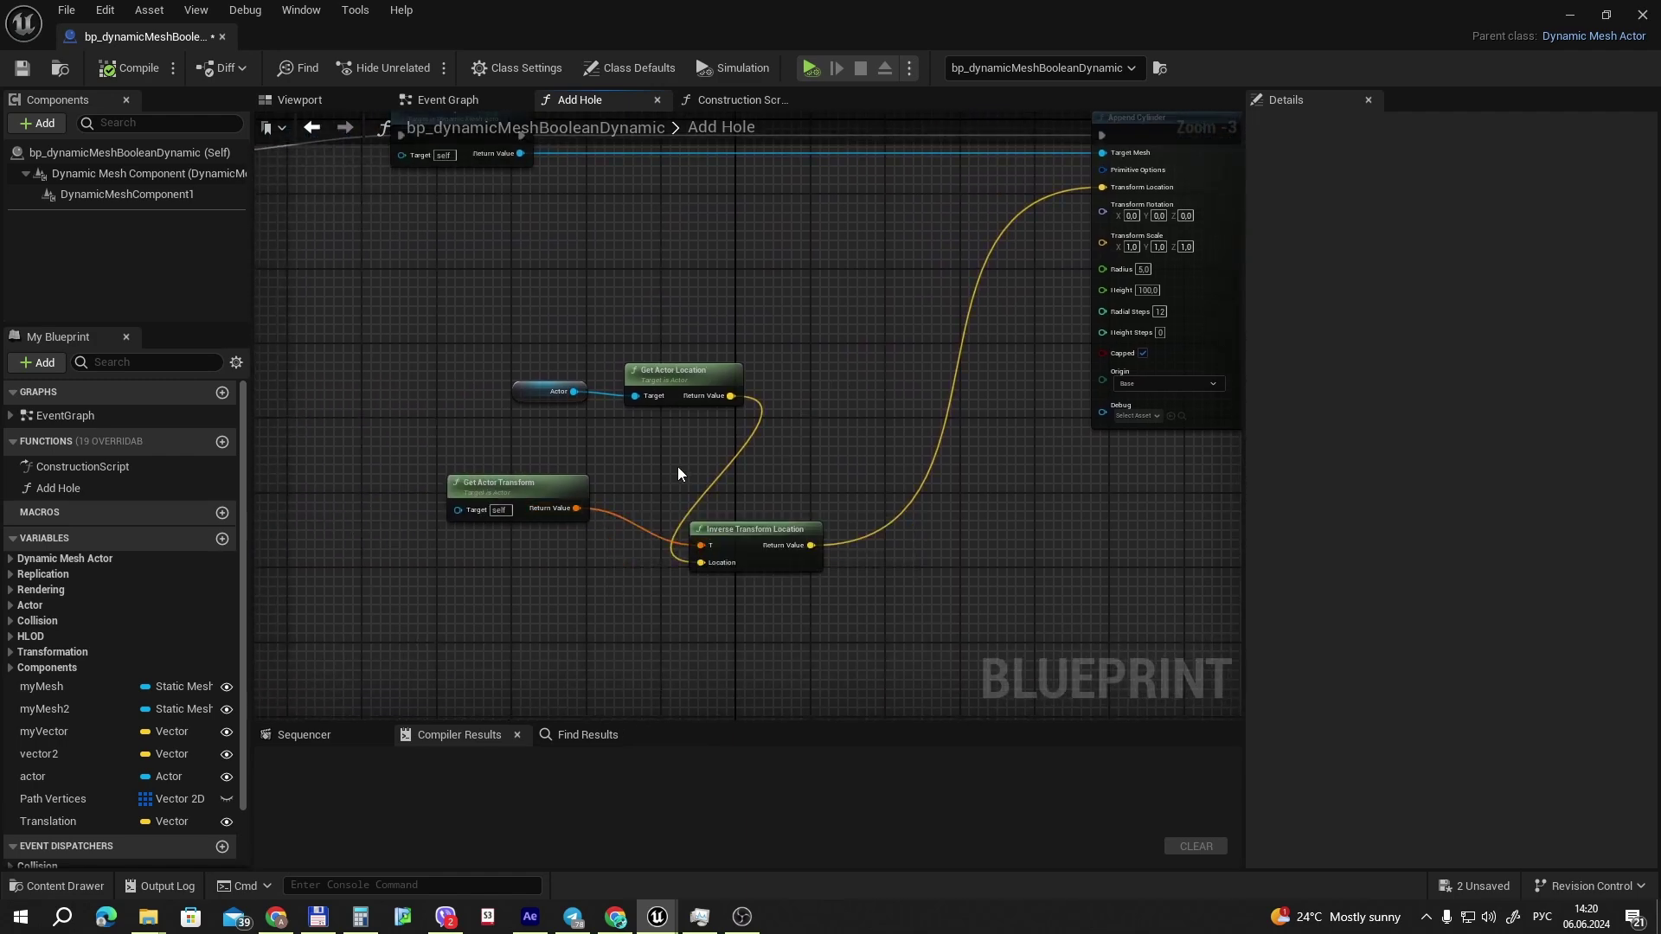
pyautogui.scroll(1, 677, 465)
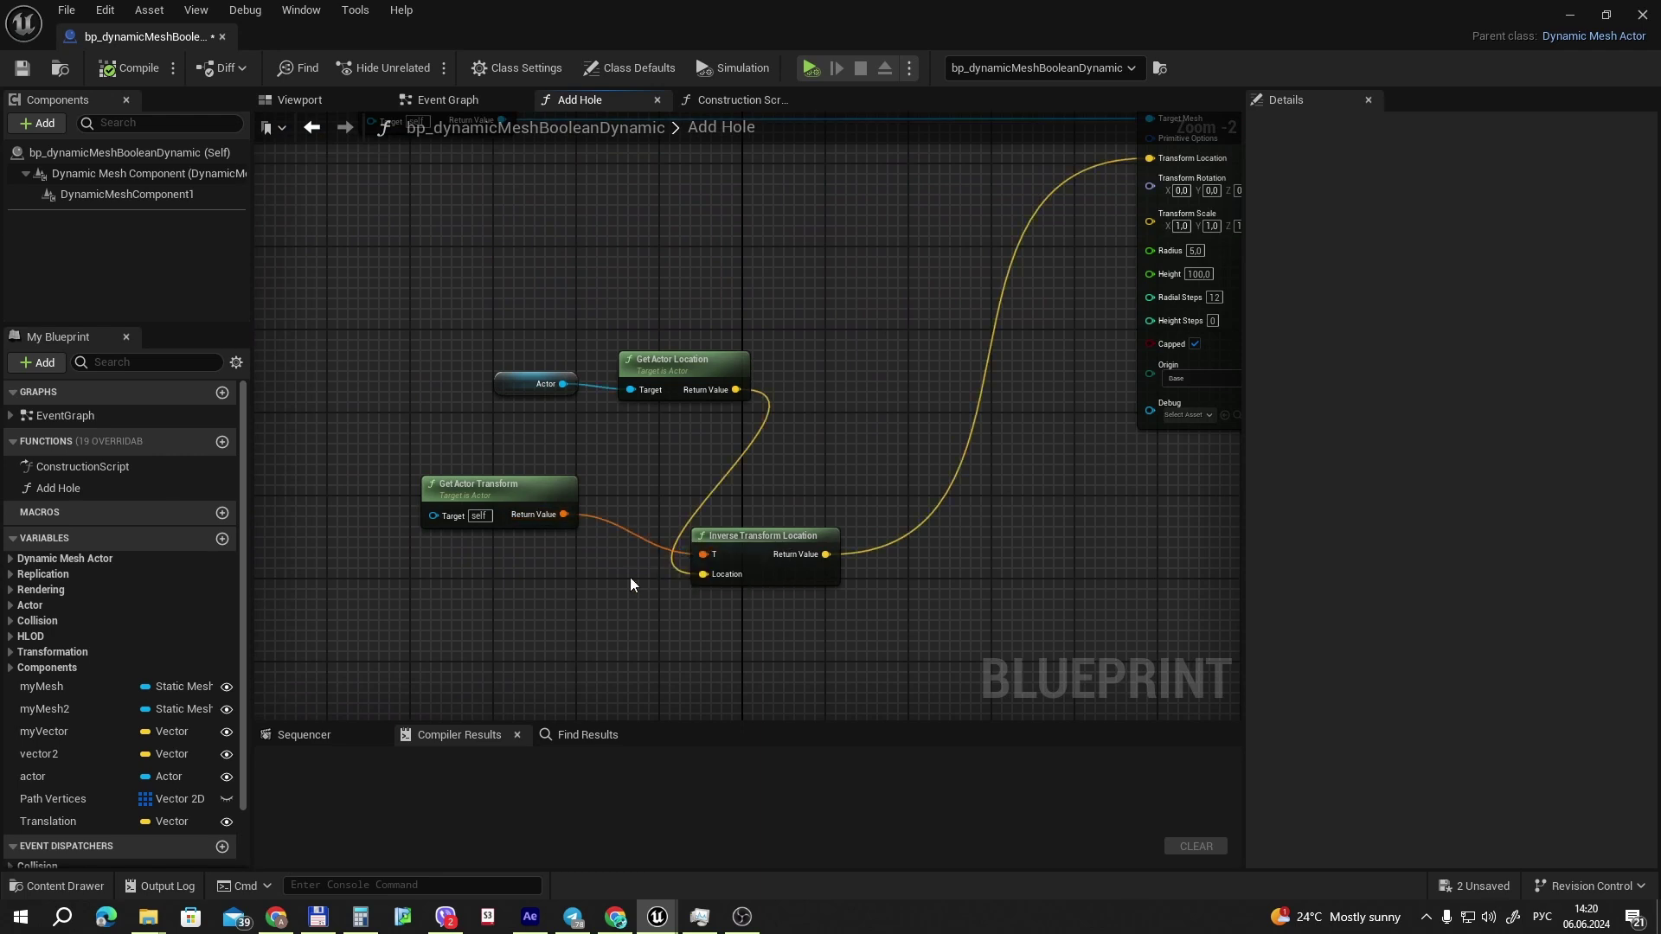
pyautogui.scroll(1, 678, 565)
pyautogui.click(493, 351)
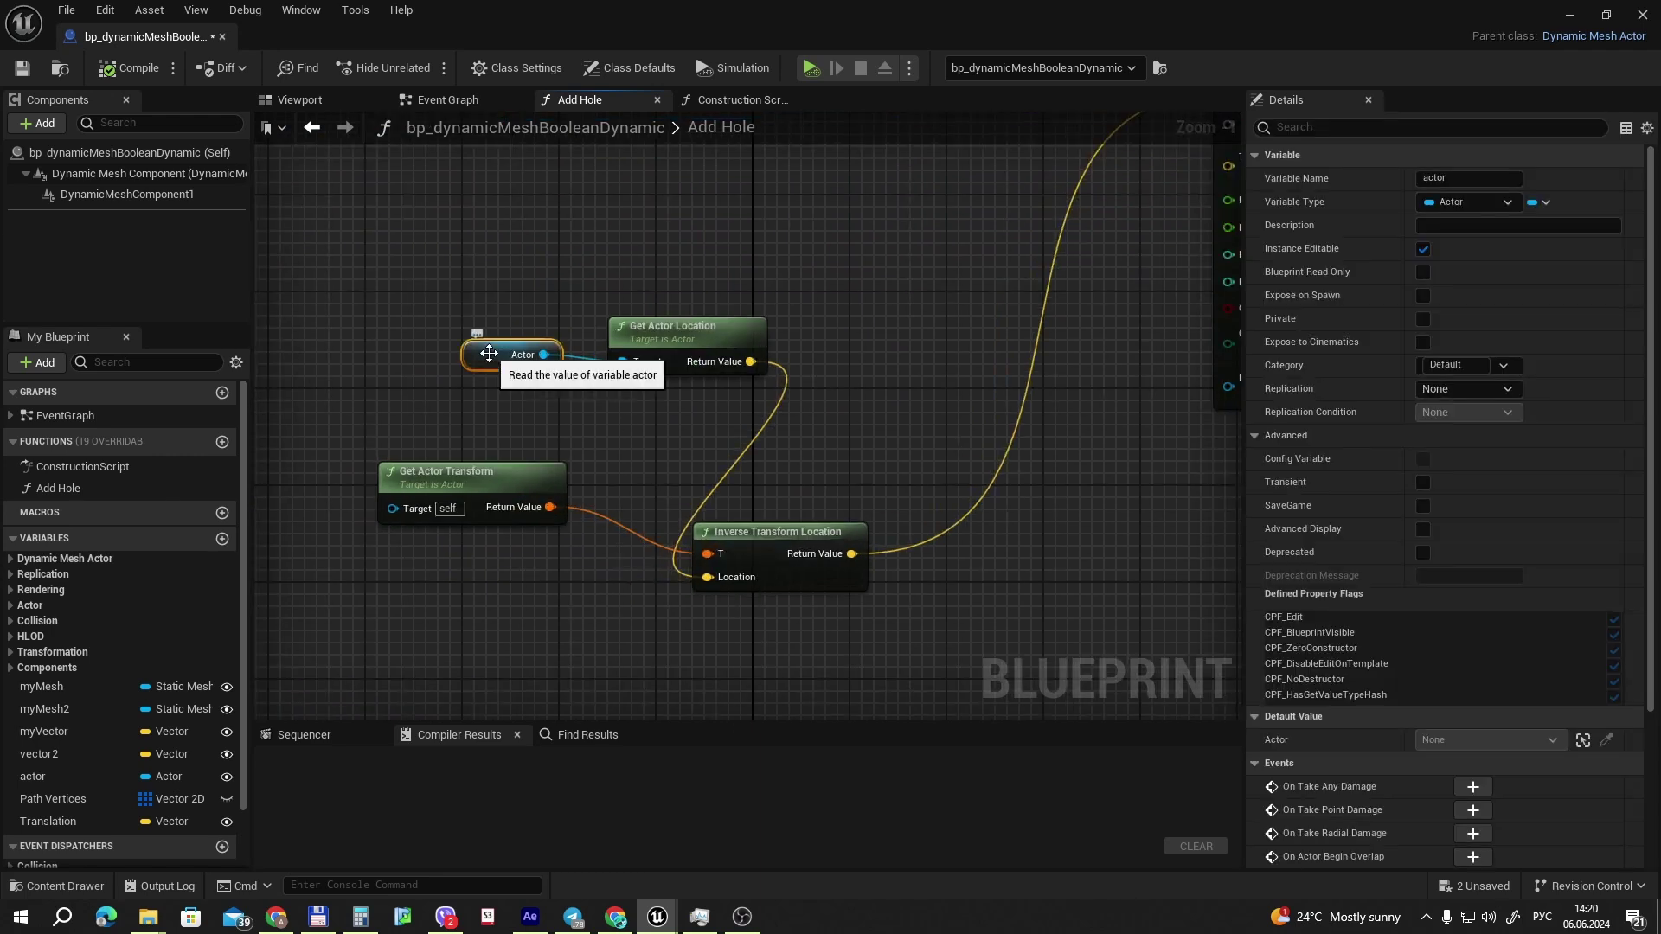
pyautogui.click(685, 337)
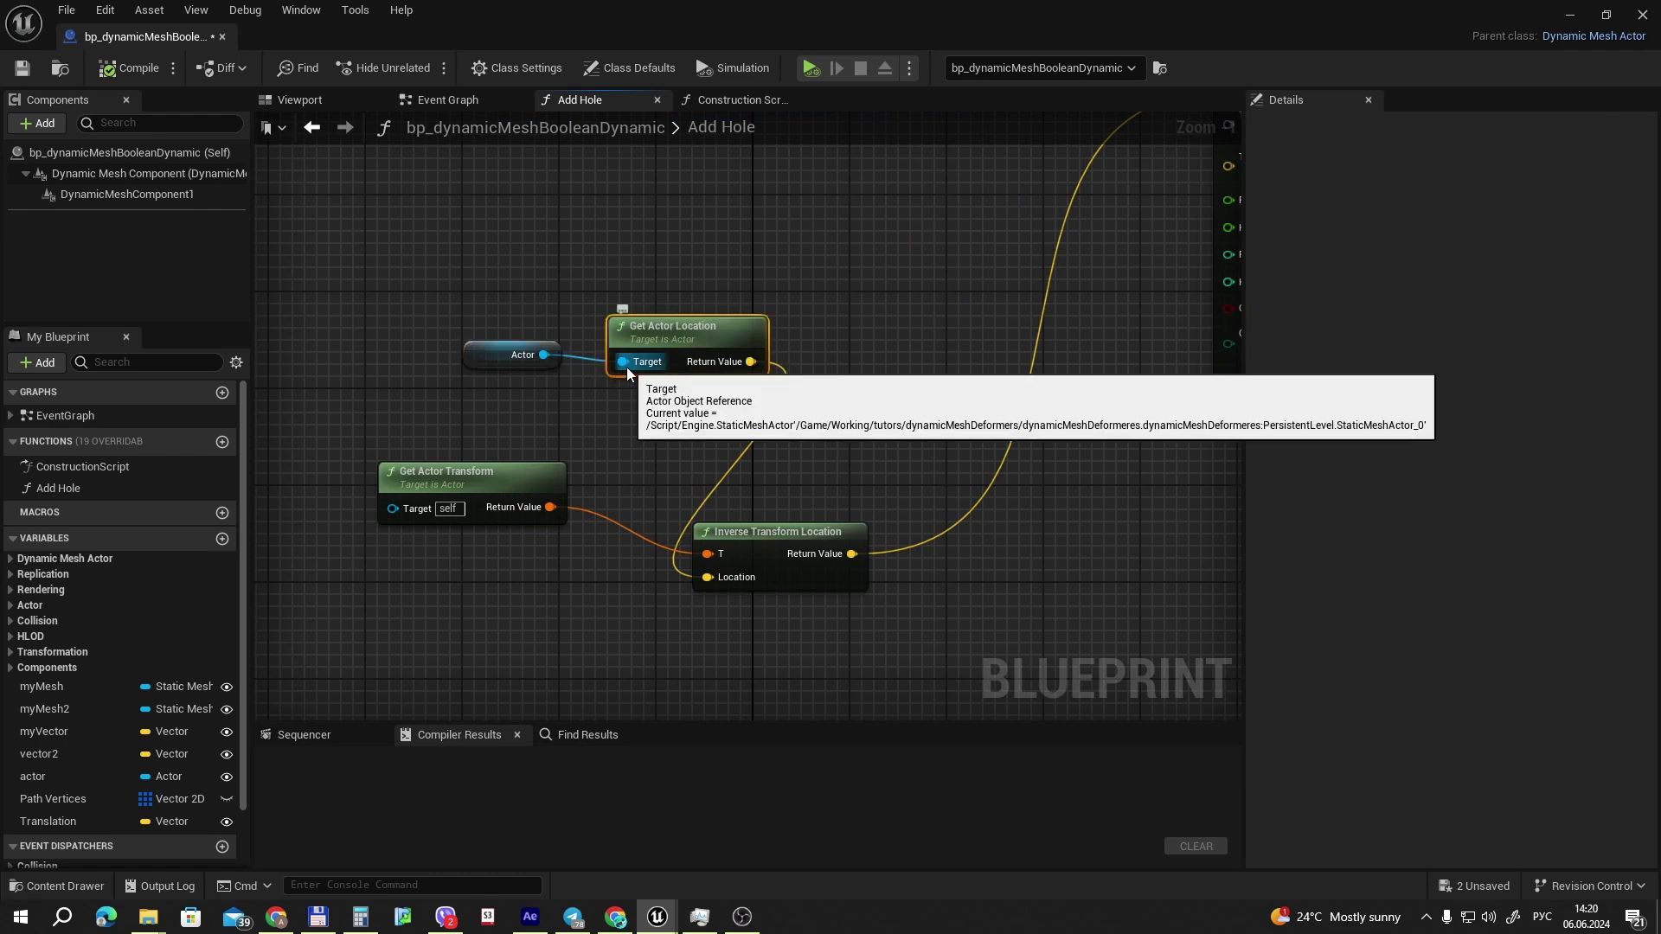
pyautogui.click(498, 355)
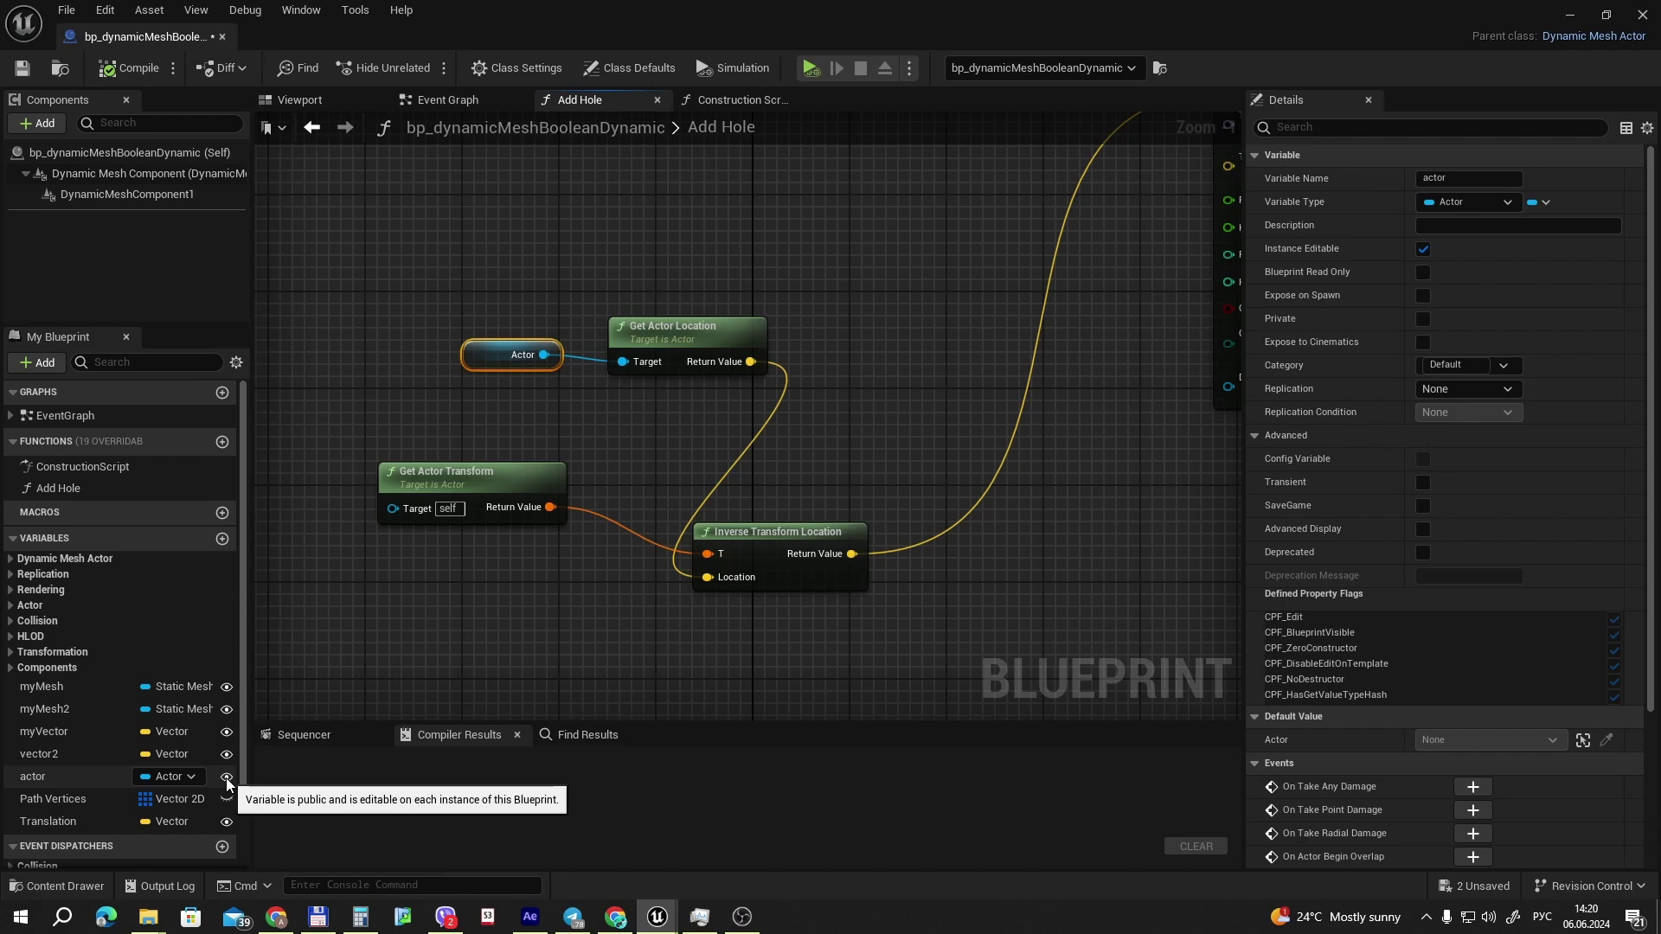
# In the level, check bp_dynamicMeshBooleanDynamic's Actor is Sphere and view the SplineActor, then reopen the Blueprint.
pyautogui.click(1568, 17)
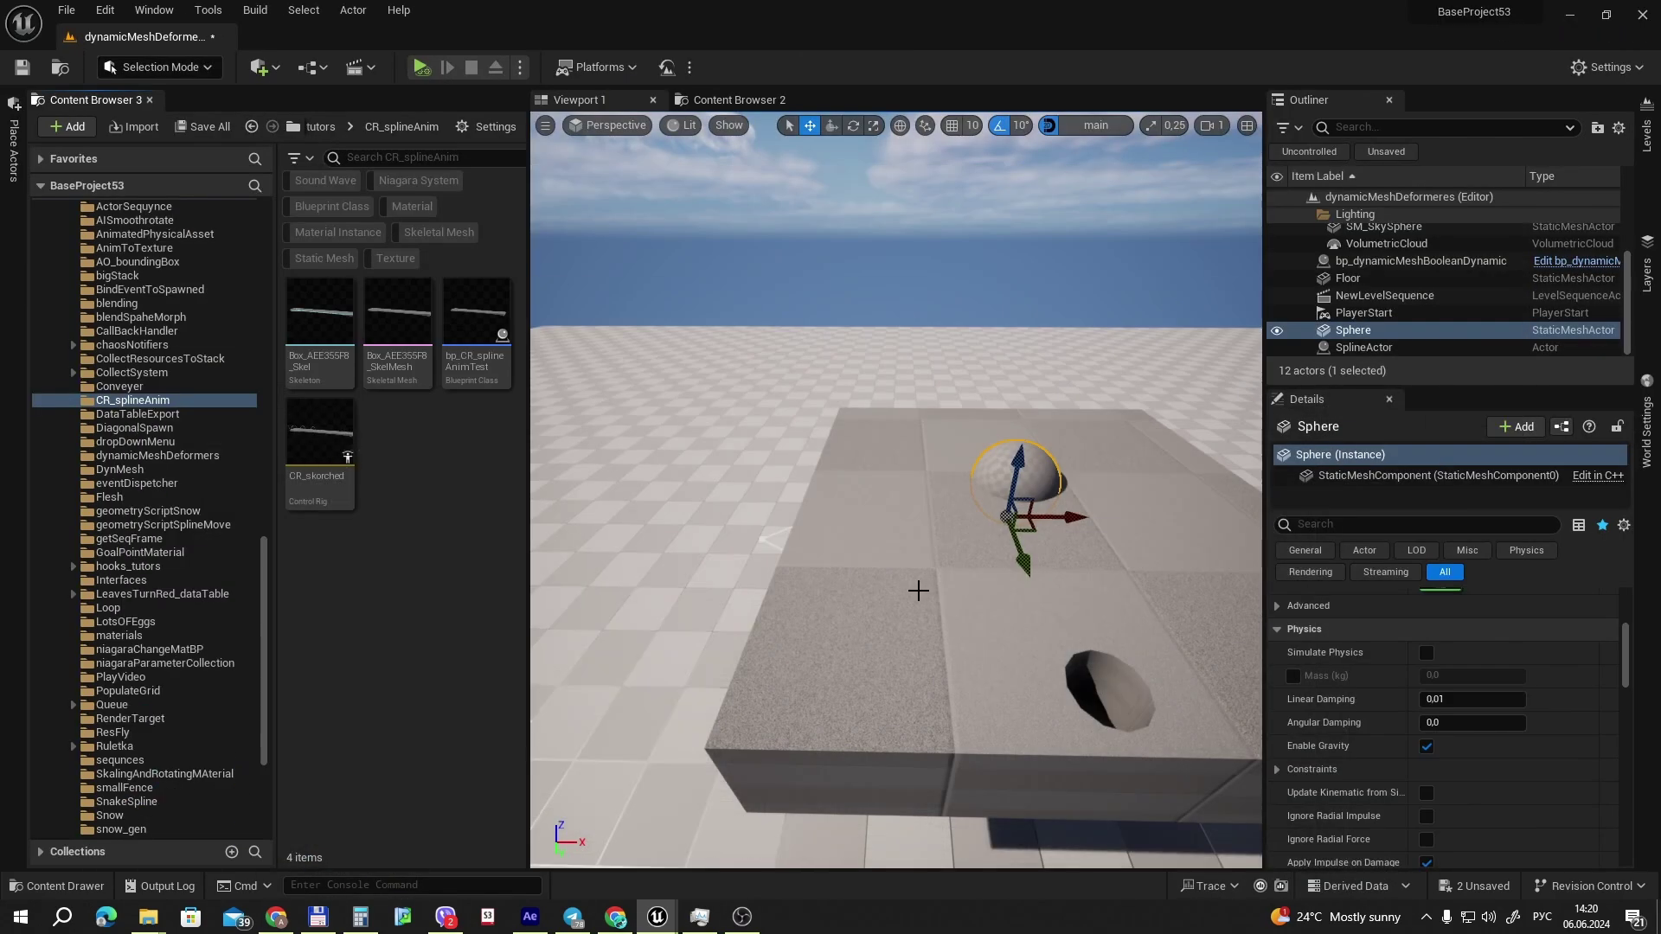
pyautogui.click(1418, 261)
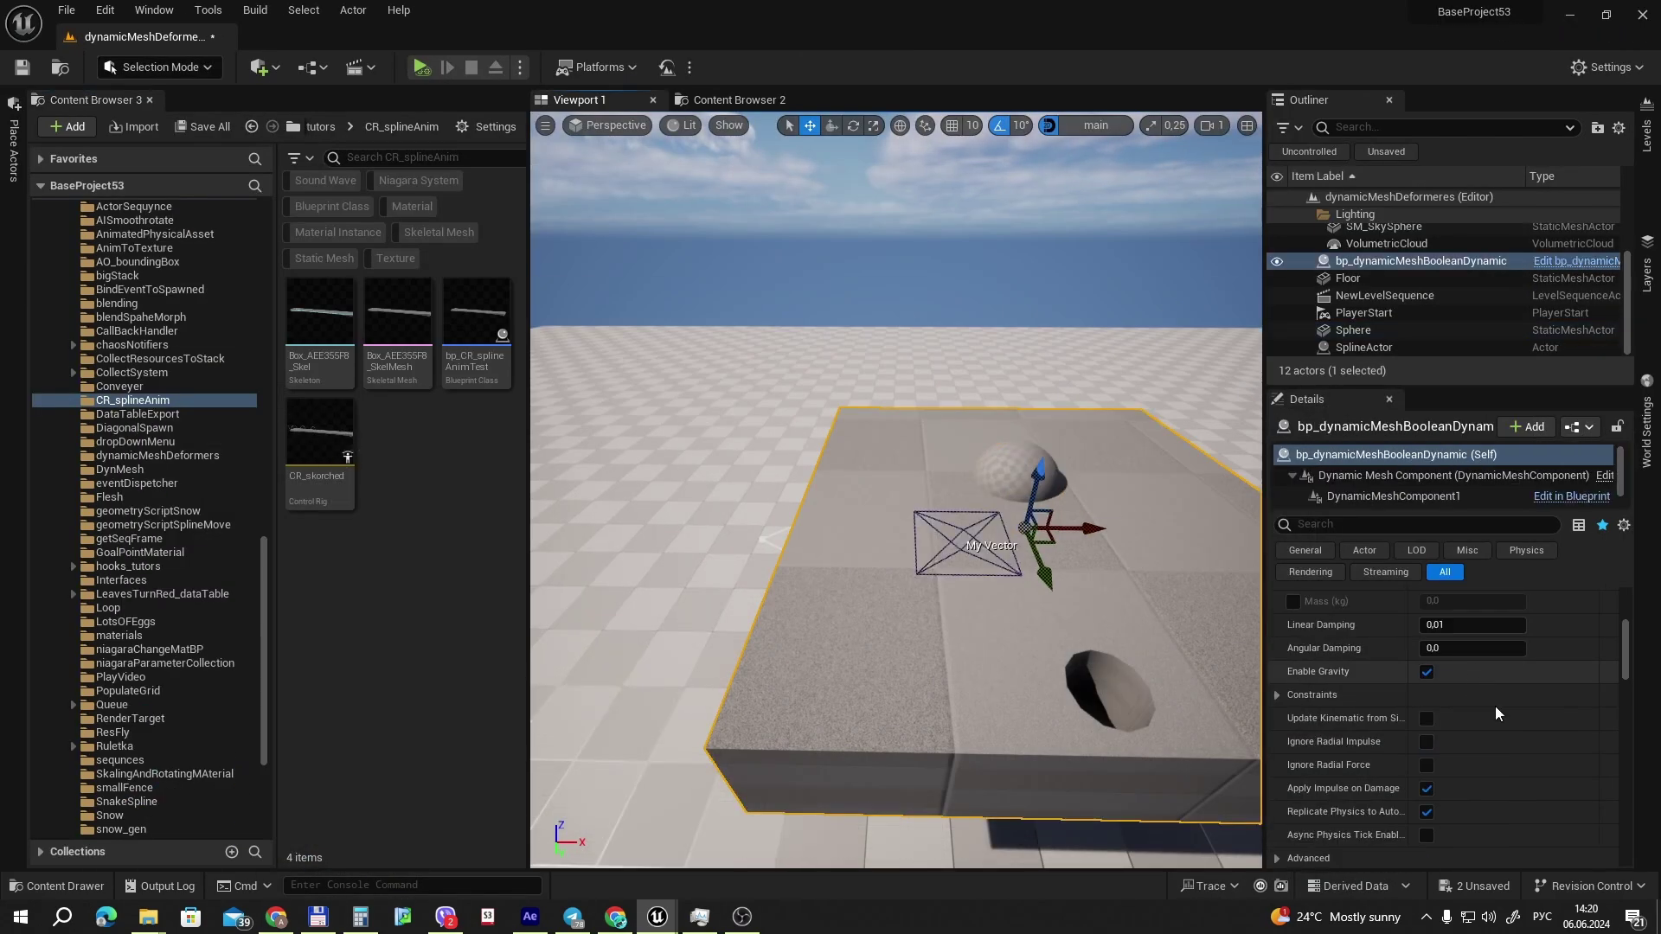
pyautogui.scroll(5, 1515, 744)
pyautogui.scroll(-10, 1515, 743)
pyautogui.scroll(-4, 1516, 759)
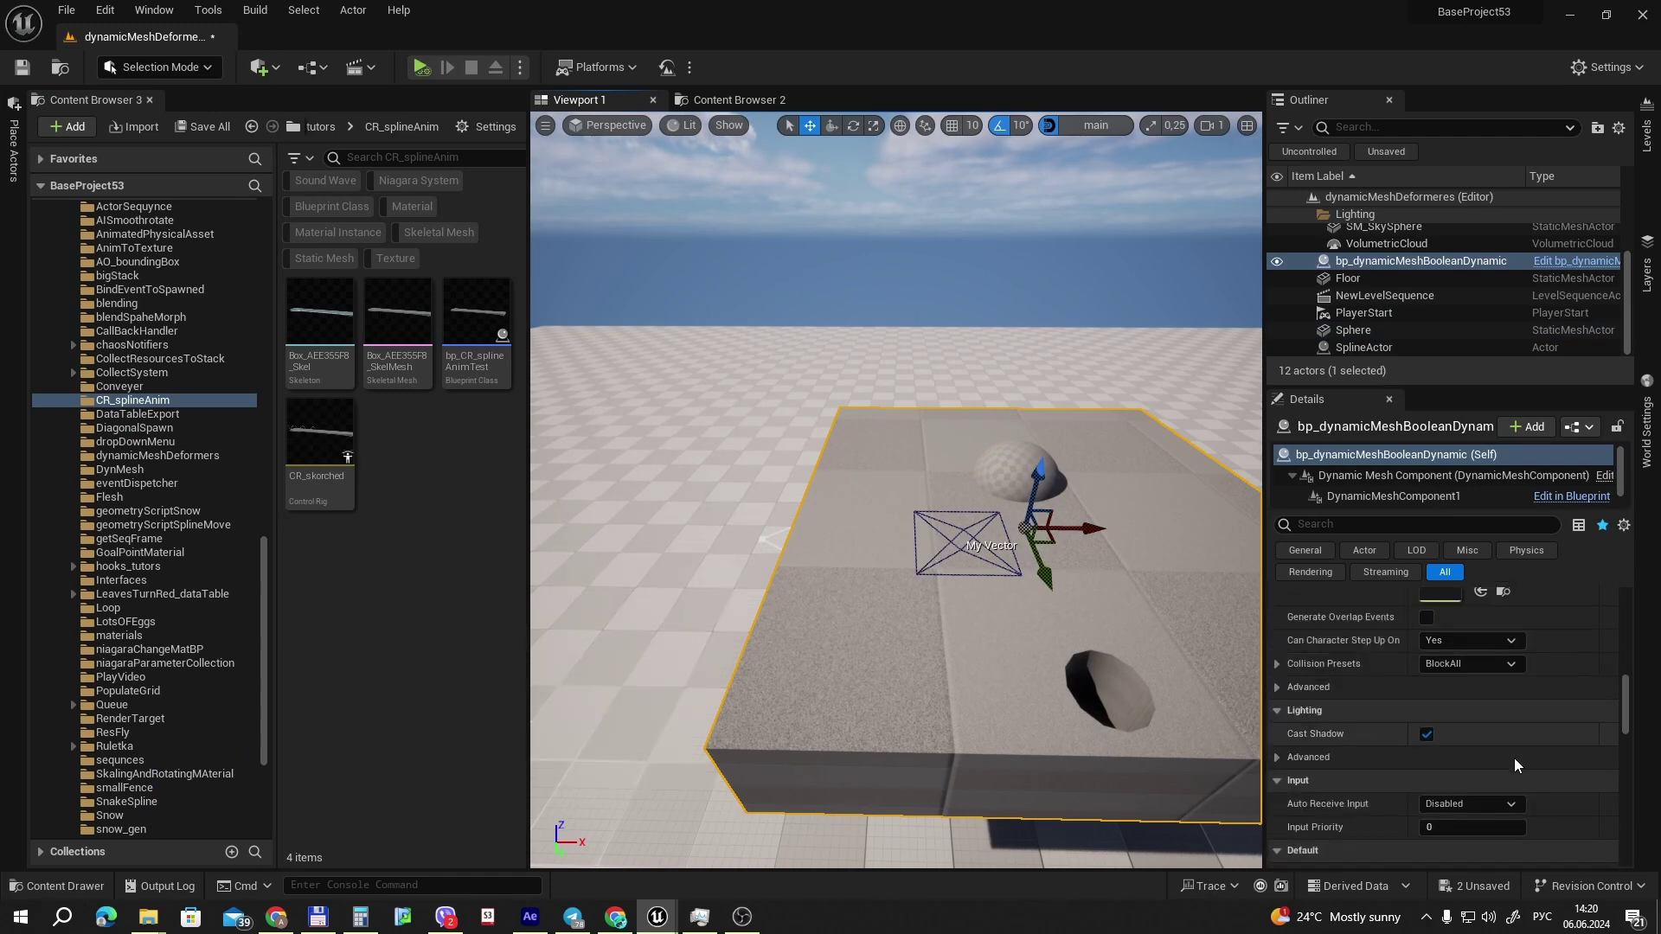
pyautogui.scroll(-3, 1513, 757)
pyautogui.scroll(-1, 1513, 757)
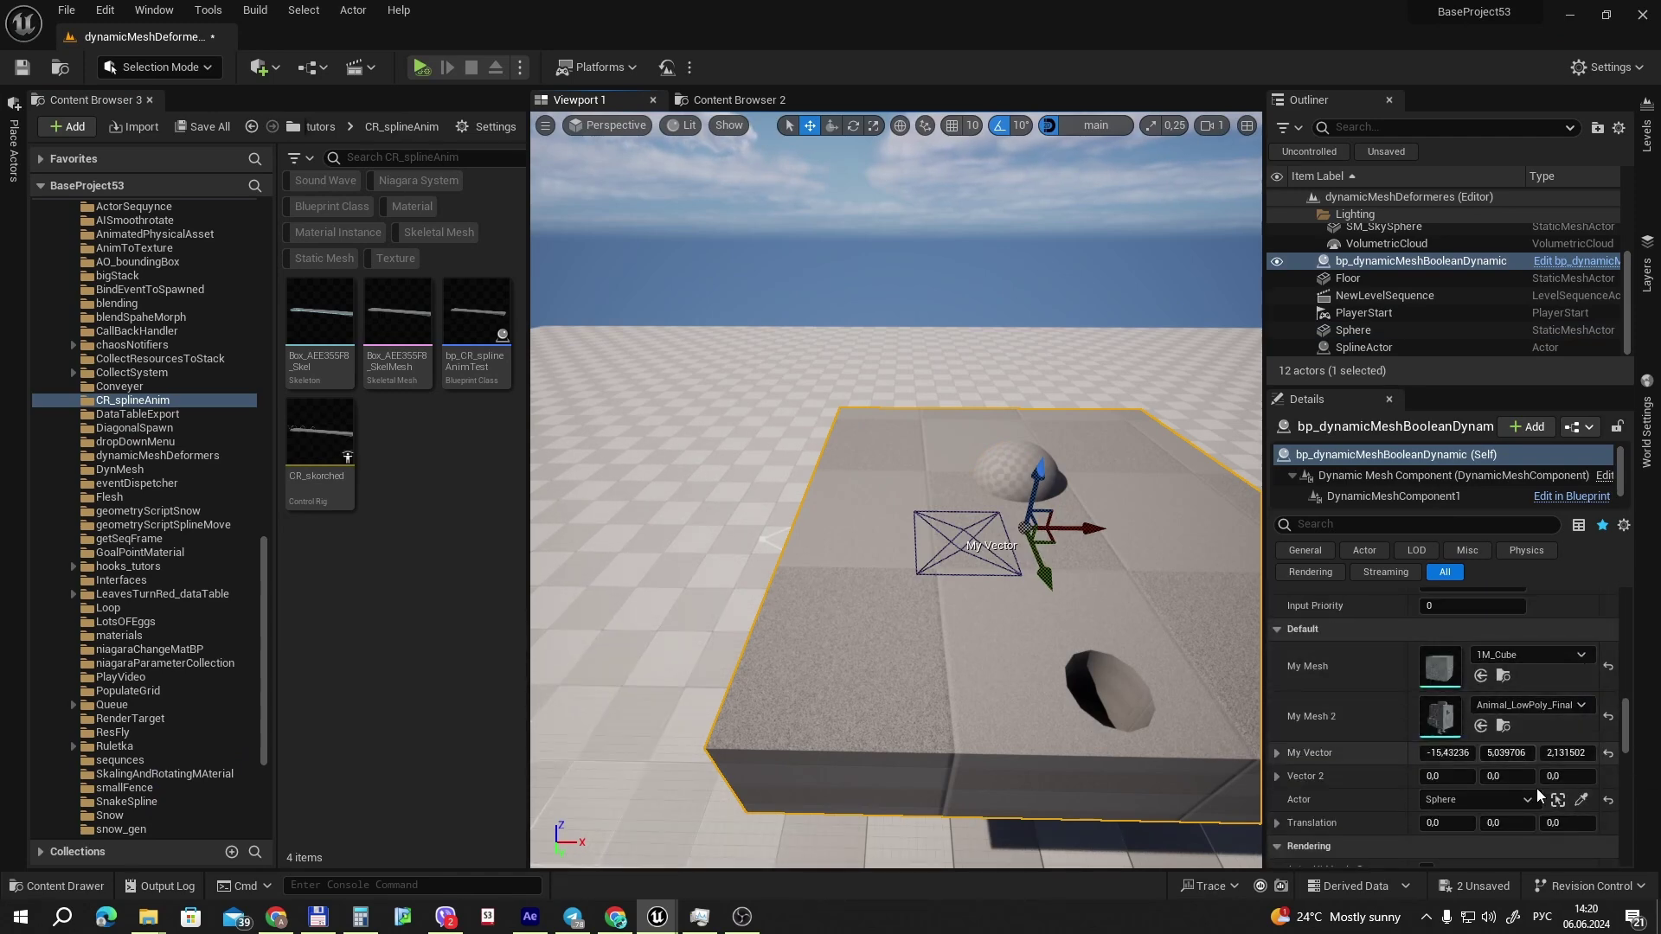
pyautogui.click(1014, 459)
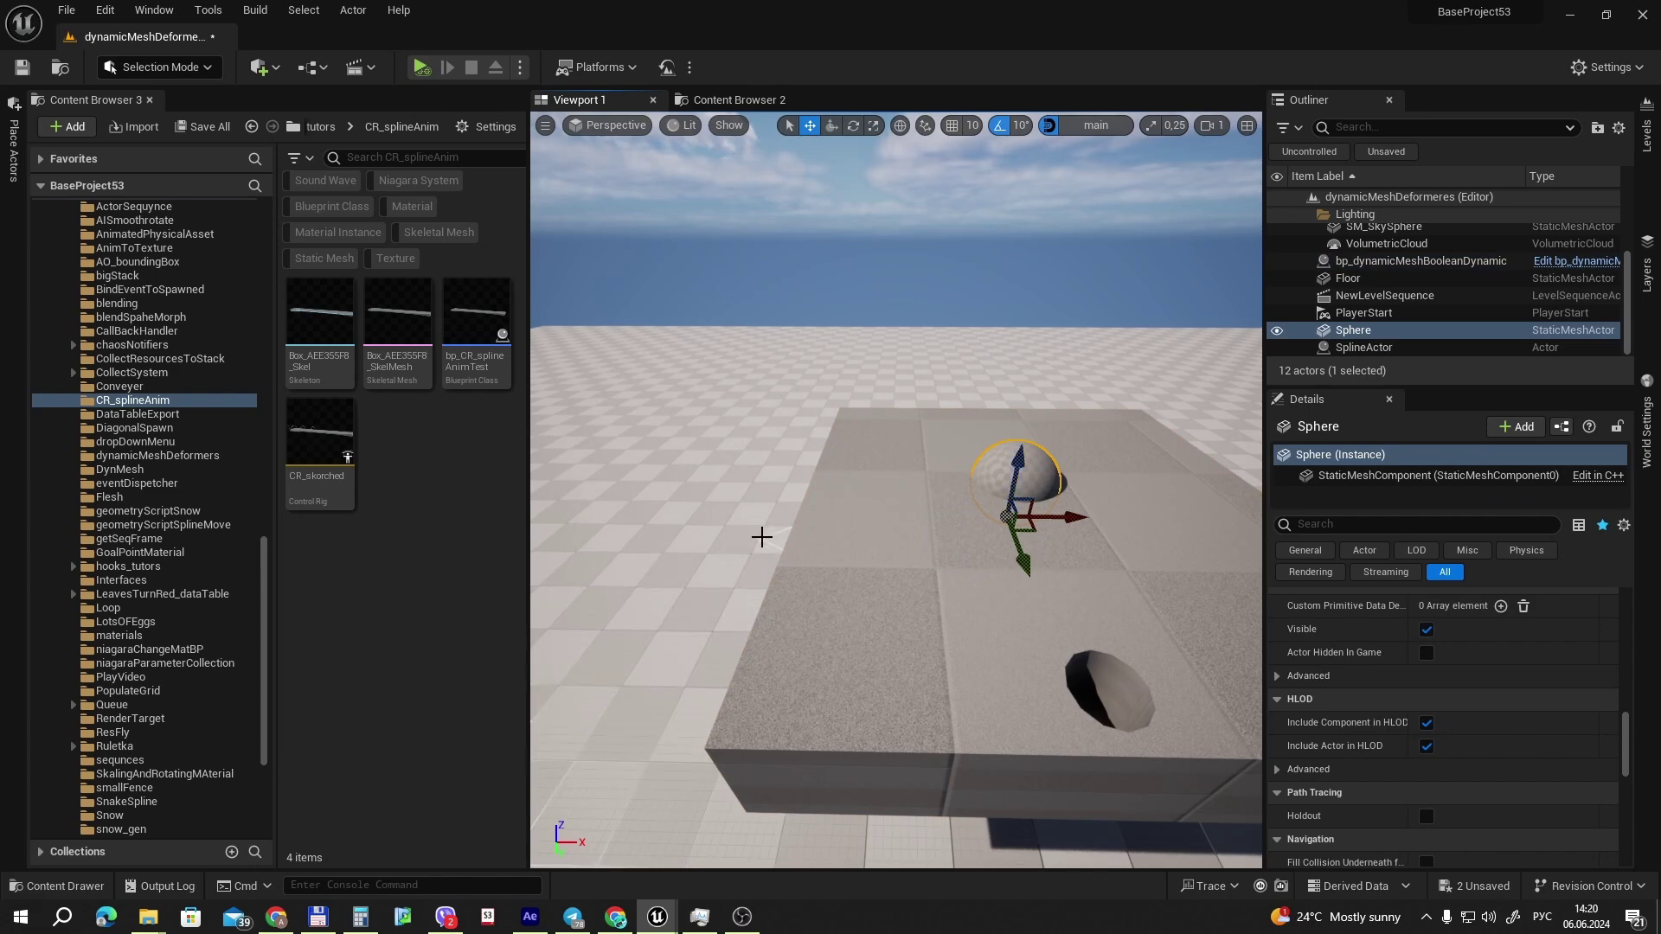
pyautogui.click(761, 537)
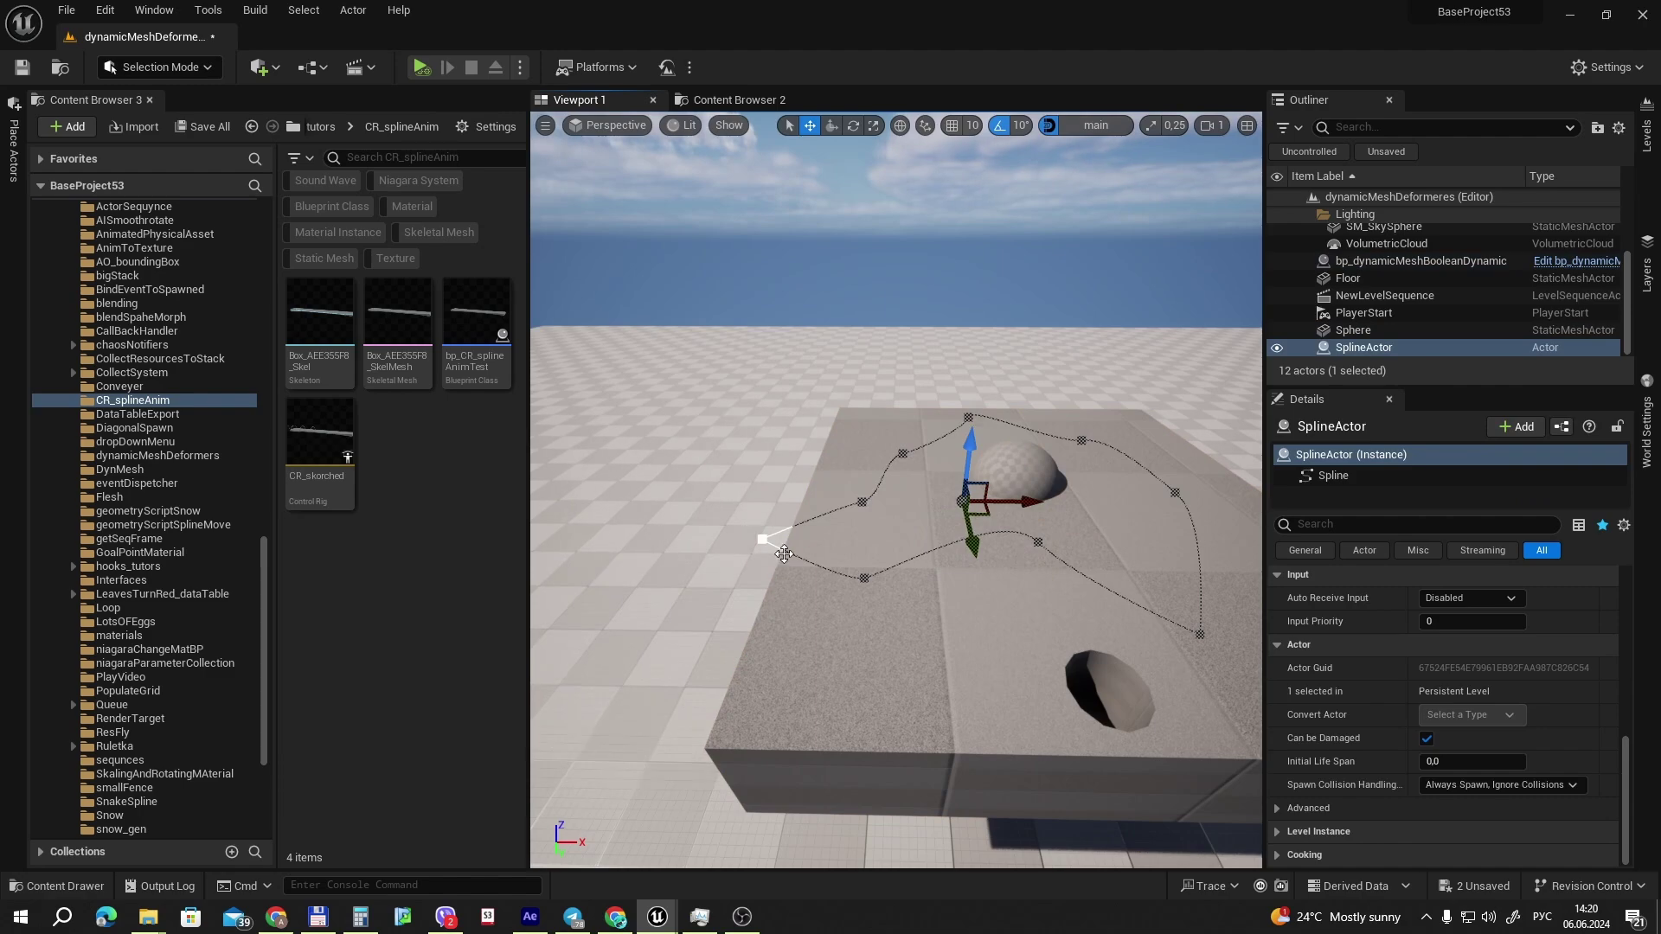
pyautogui.moveTo(657, 916)
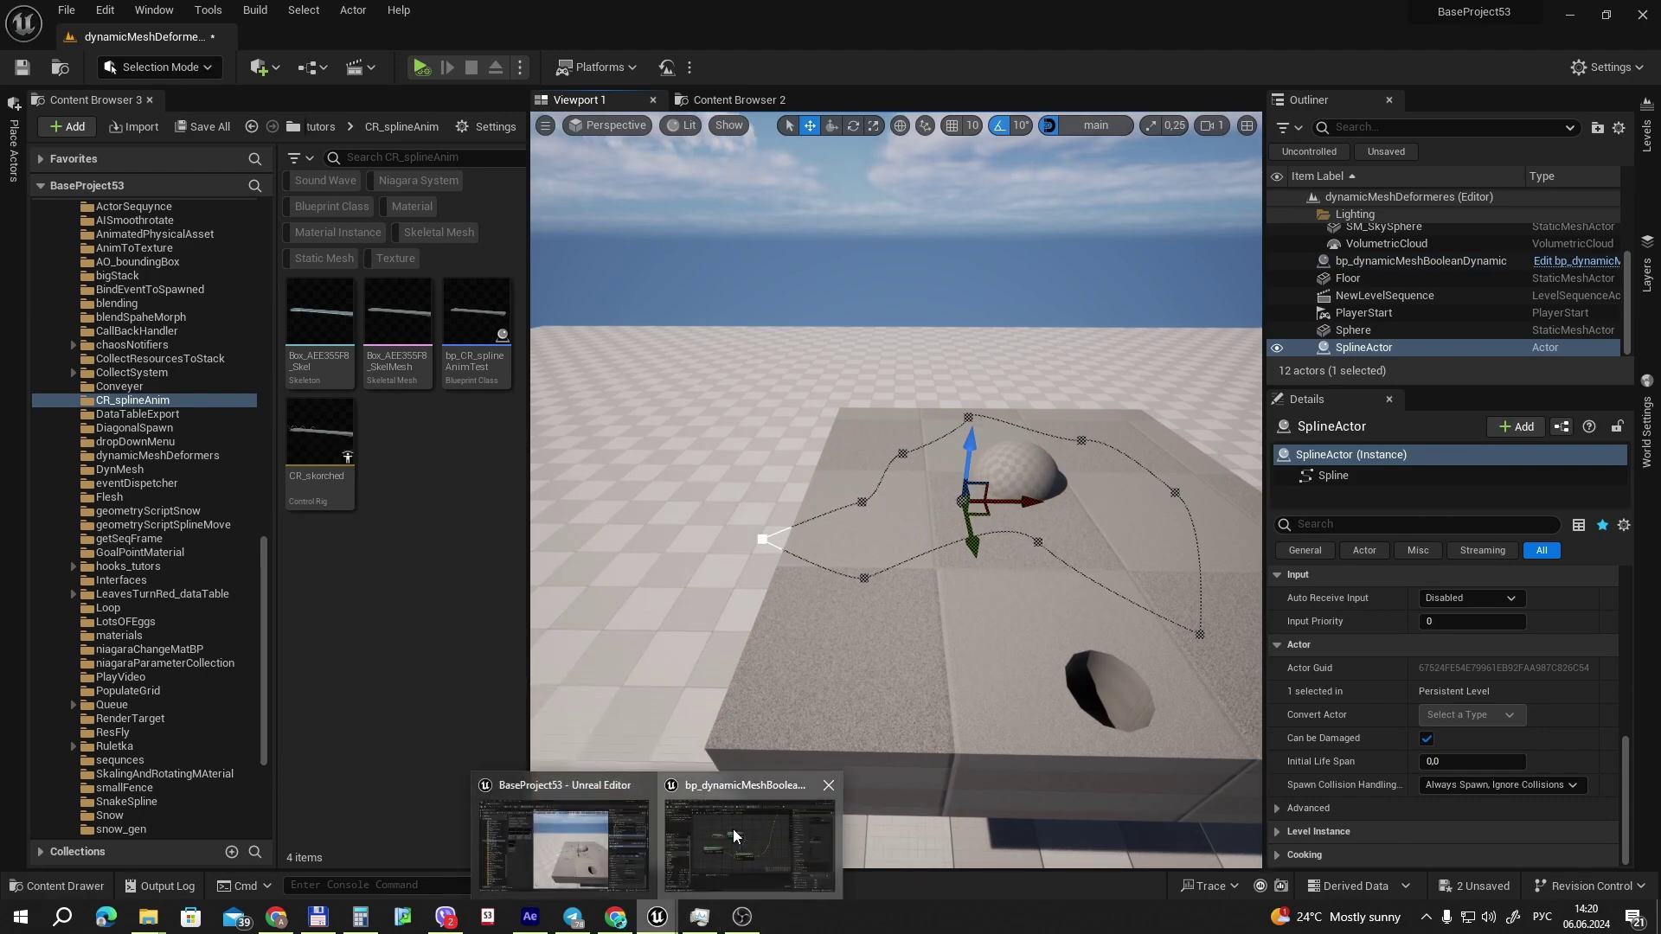
pyautogui.click(734, 828)
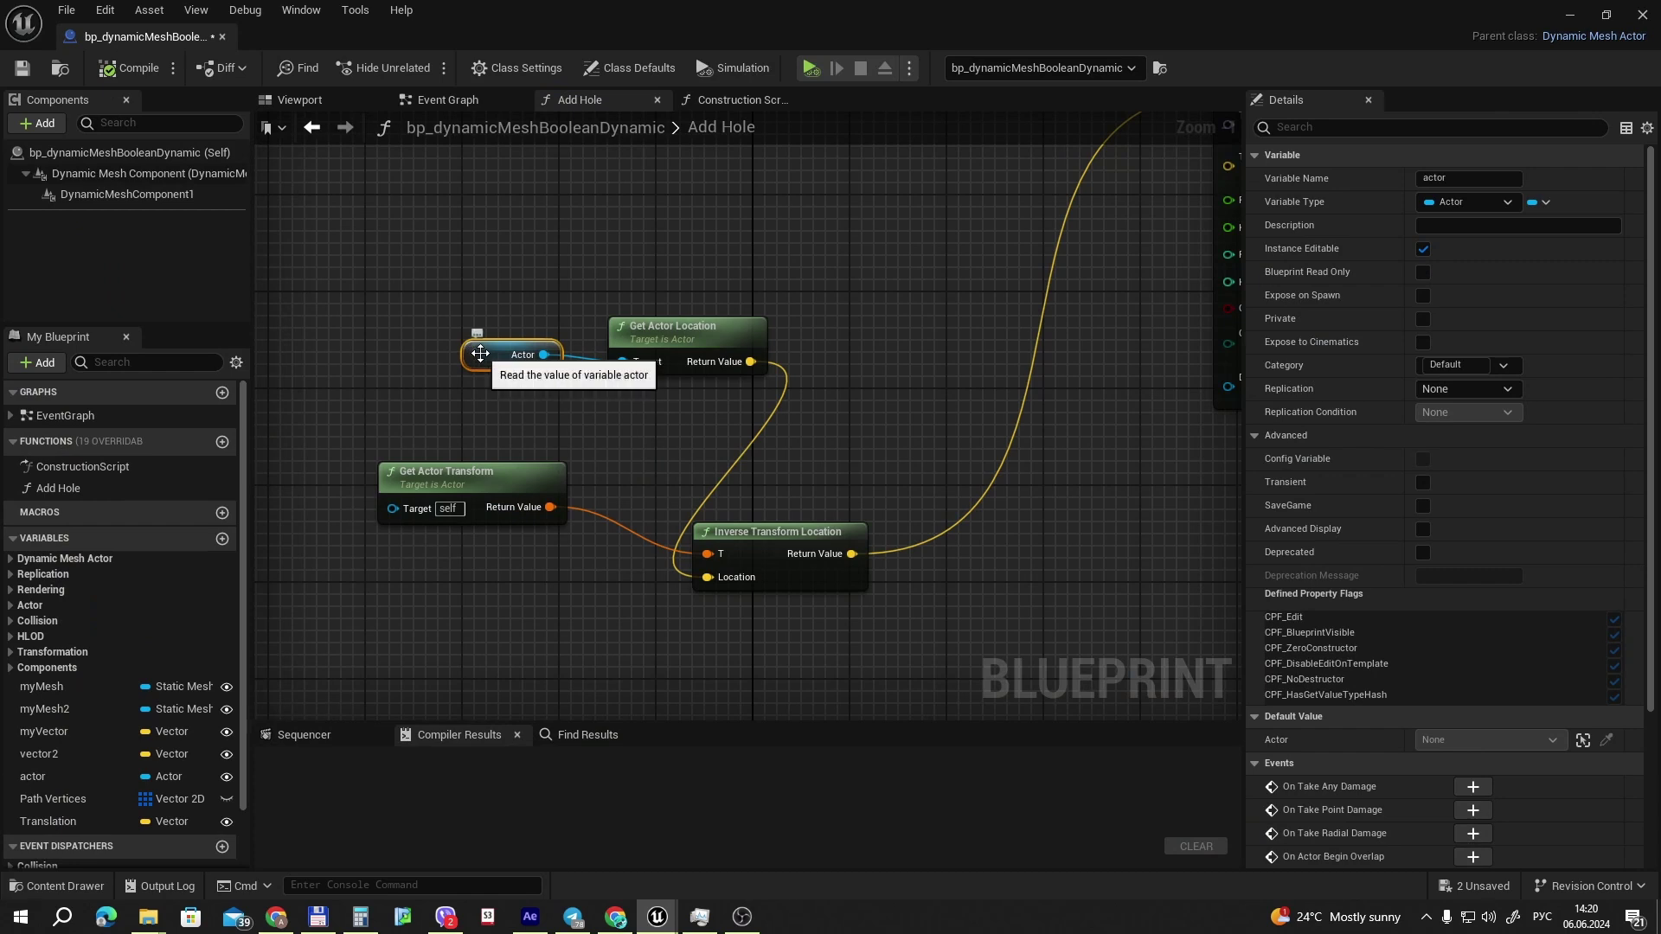
pyautogui.click(465, 480)
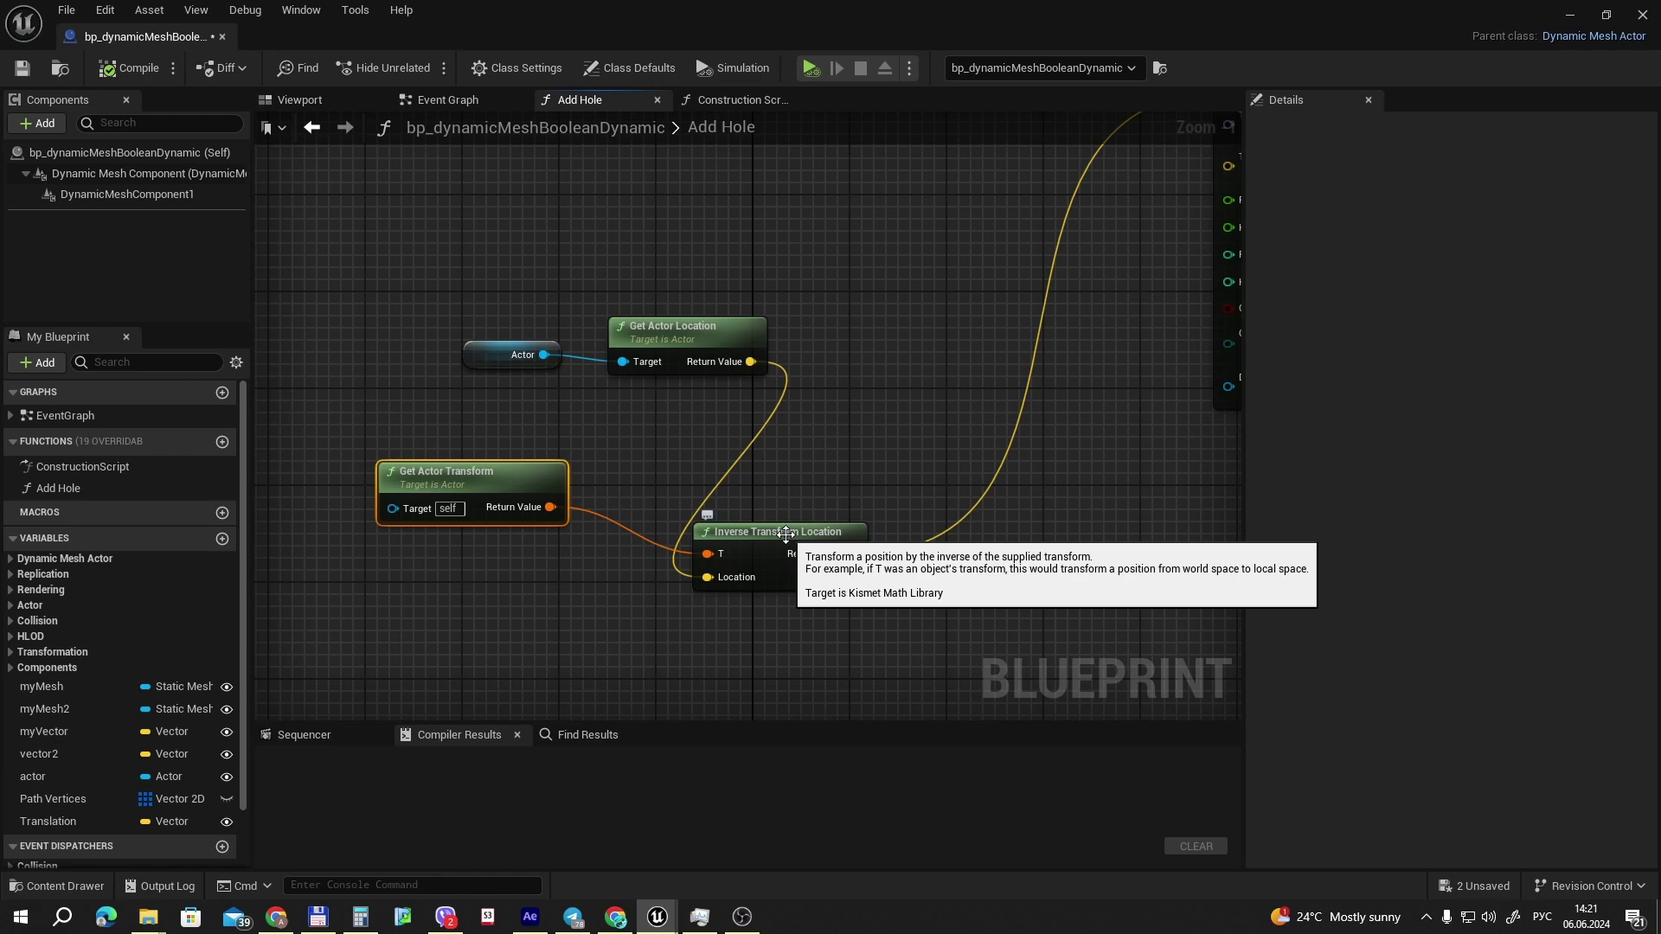
pyautogui.scroll(-2, 1119, 322)
pyautogui.moveTo(1119, 322); pyautogui.dragTo(779, 499, button='right')
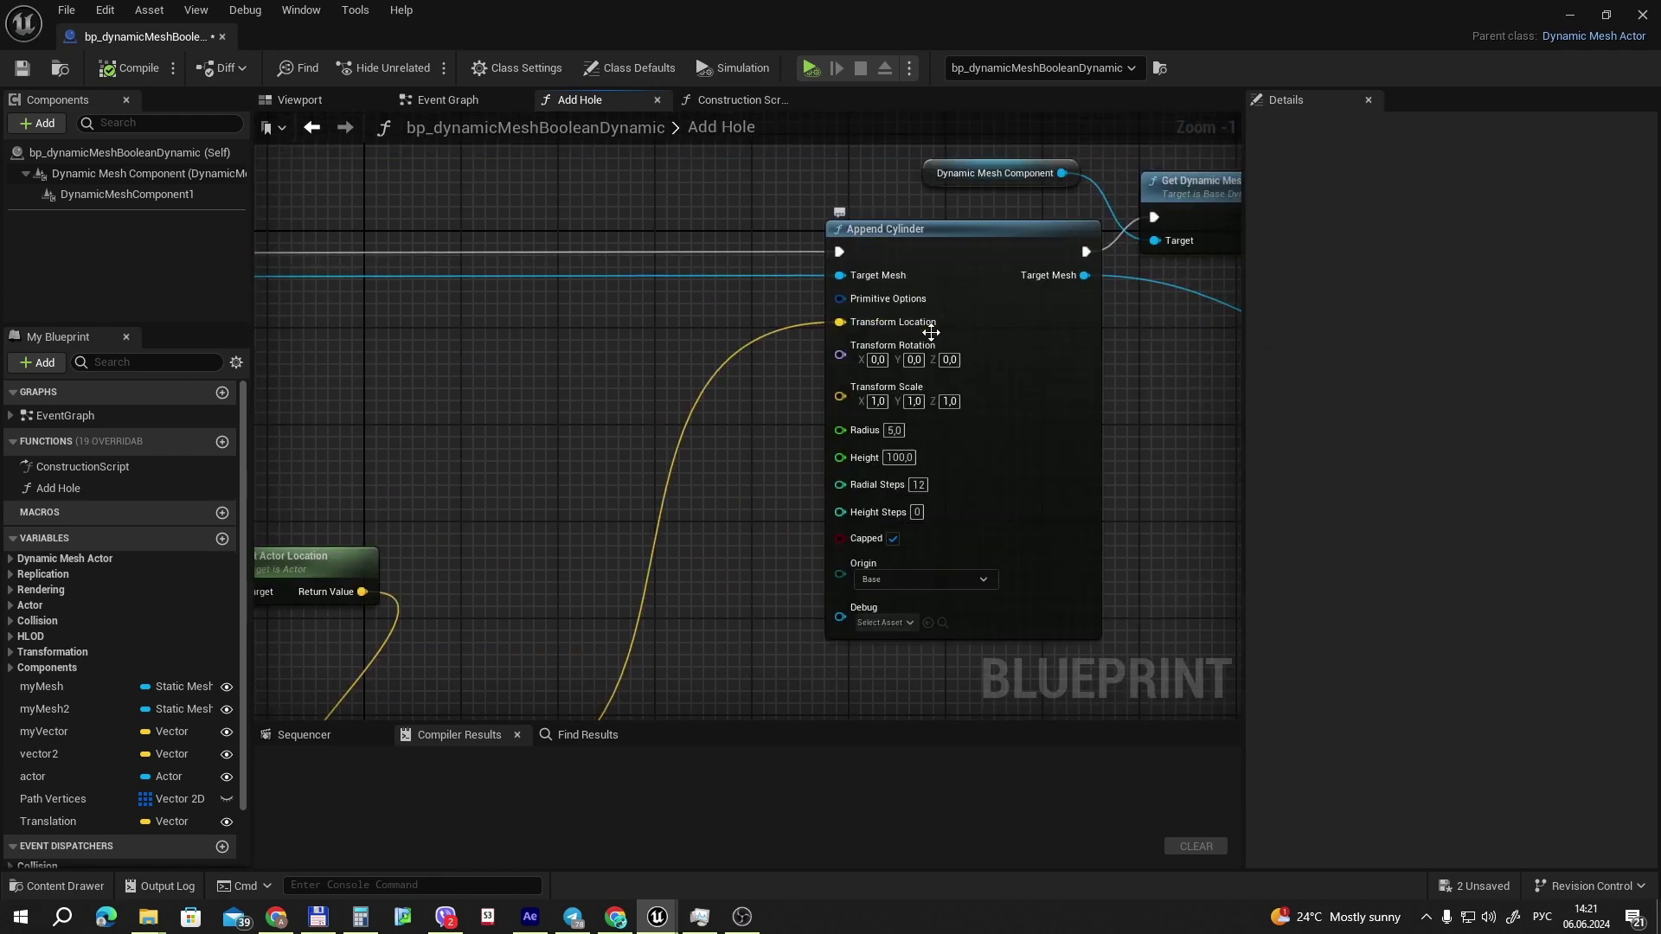
pyautogui.scroll(1, 925, 342)
pyautogui.moveTo(1121, 493)
pyautogui.mouseDown(button='right')
pyautogui.moveTo(657, 493)
pyautogui.moveTo(1087, 517)
pyautogui.mouseUp(button='right')
pyautogui.scroll(-1, 657, 493)
pyautogui.moveTo(536, 474); pyautogui.dragTo(938, 477, button='right')
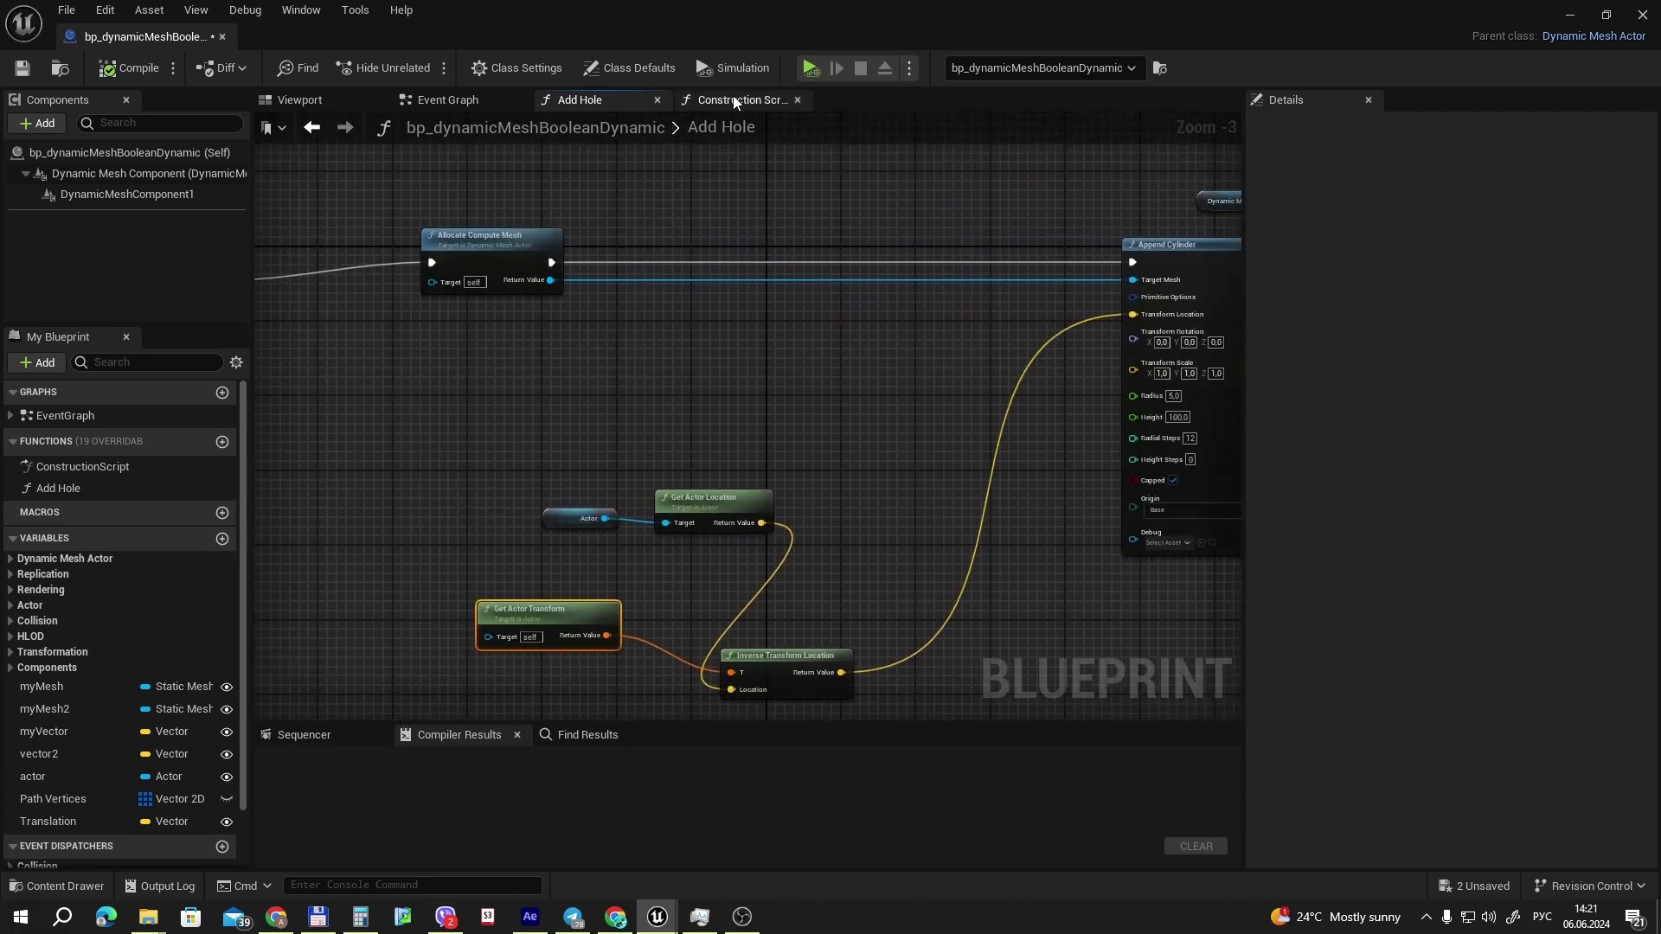
# Verify Event Tick calls Add Hole in the Event Graph, then minimize the Blueprint editor.
pyautogui.click(476, 100)
pyautogui.moveTo(775, 312)
pyautogui.mouseDown(button='right')
pyautogui.moveTo(681, 493)
pyautogui.moveTo(652, 271)
pyautogui.moveTo(679, 301)
pyautogui.moveTo(679, 467)
pyautogui.moveTo(830, 183)
pyautogui.mouseUp(button='right')
pyautogui.moveTo(386, 238); pyautogui.dragTo(835, 351)
pyautogui.scroll(2, 712, 284)
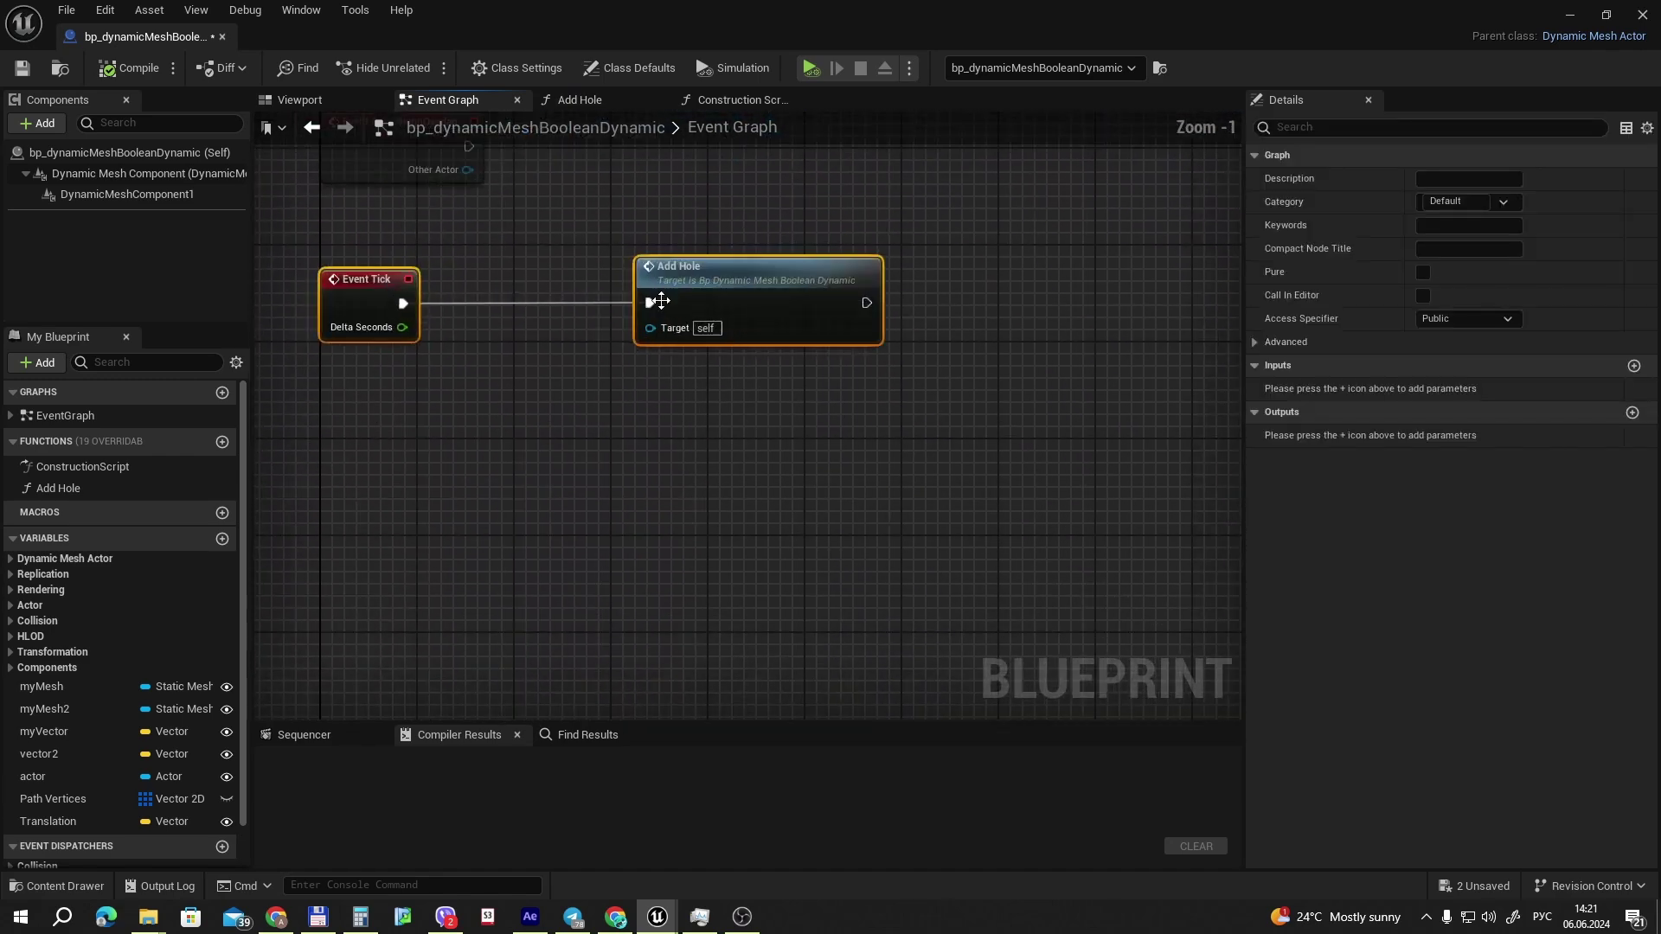
pyautogui.click(1570, 15)
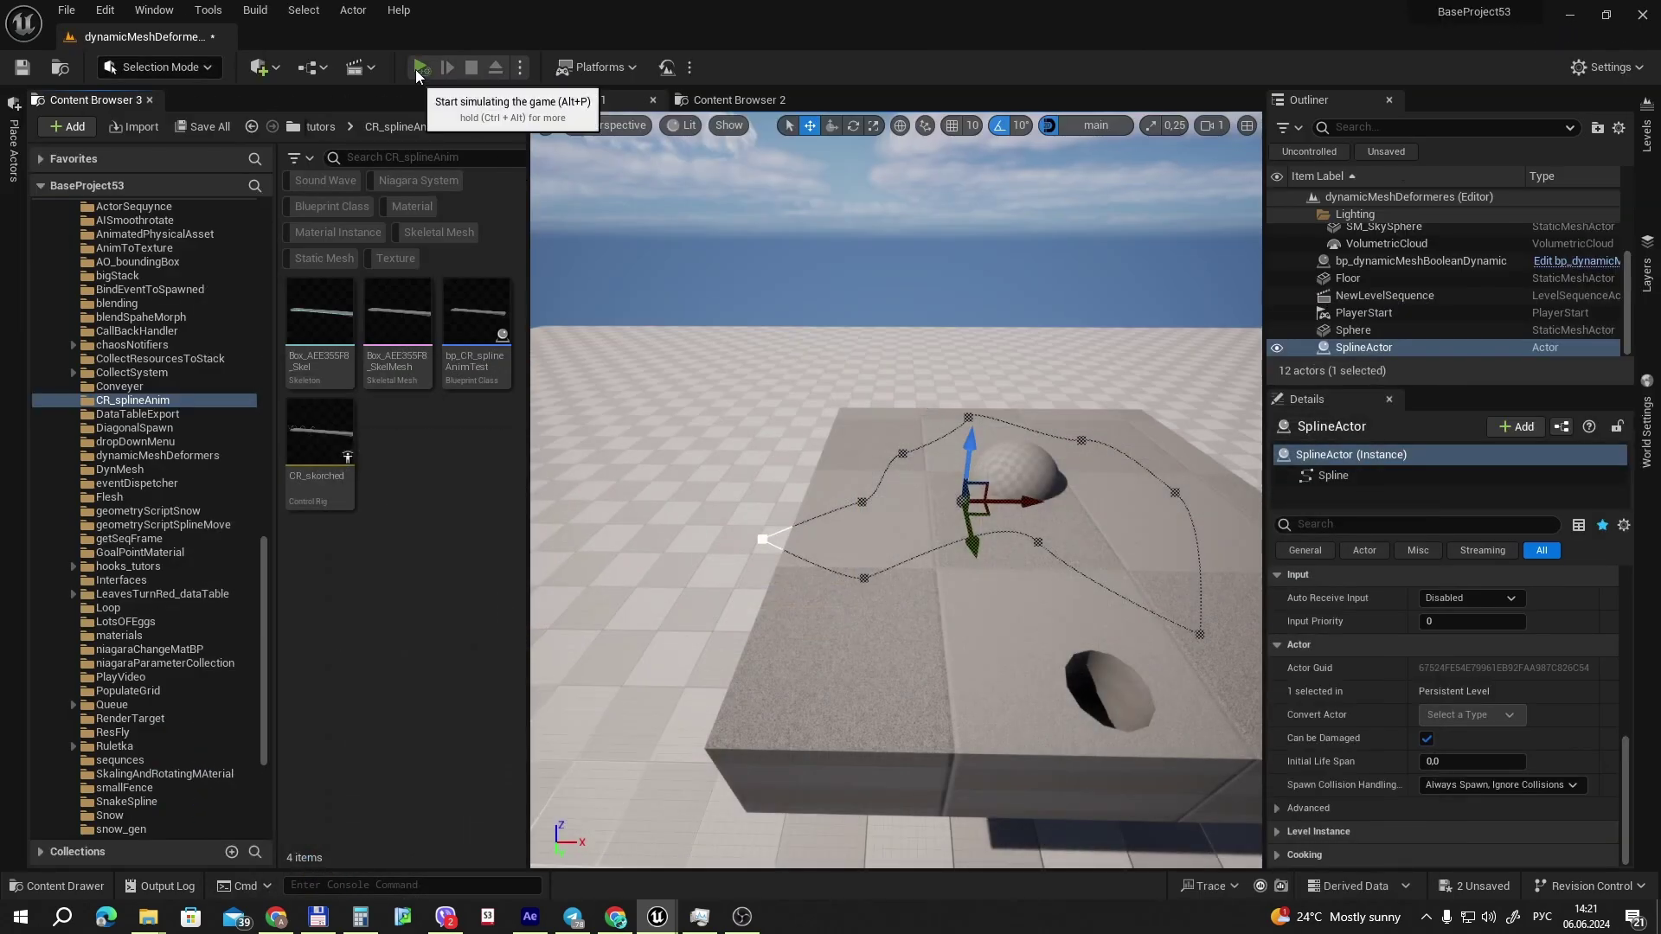
# Start then pause the simulation and fly the camera over the carved trench.
pyautogui.click(417, 71)
pyautogui.click(416, 71)
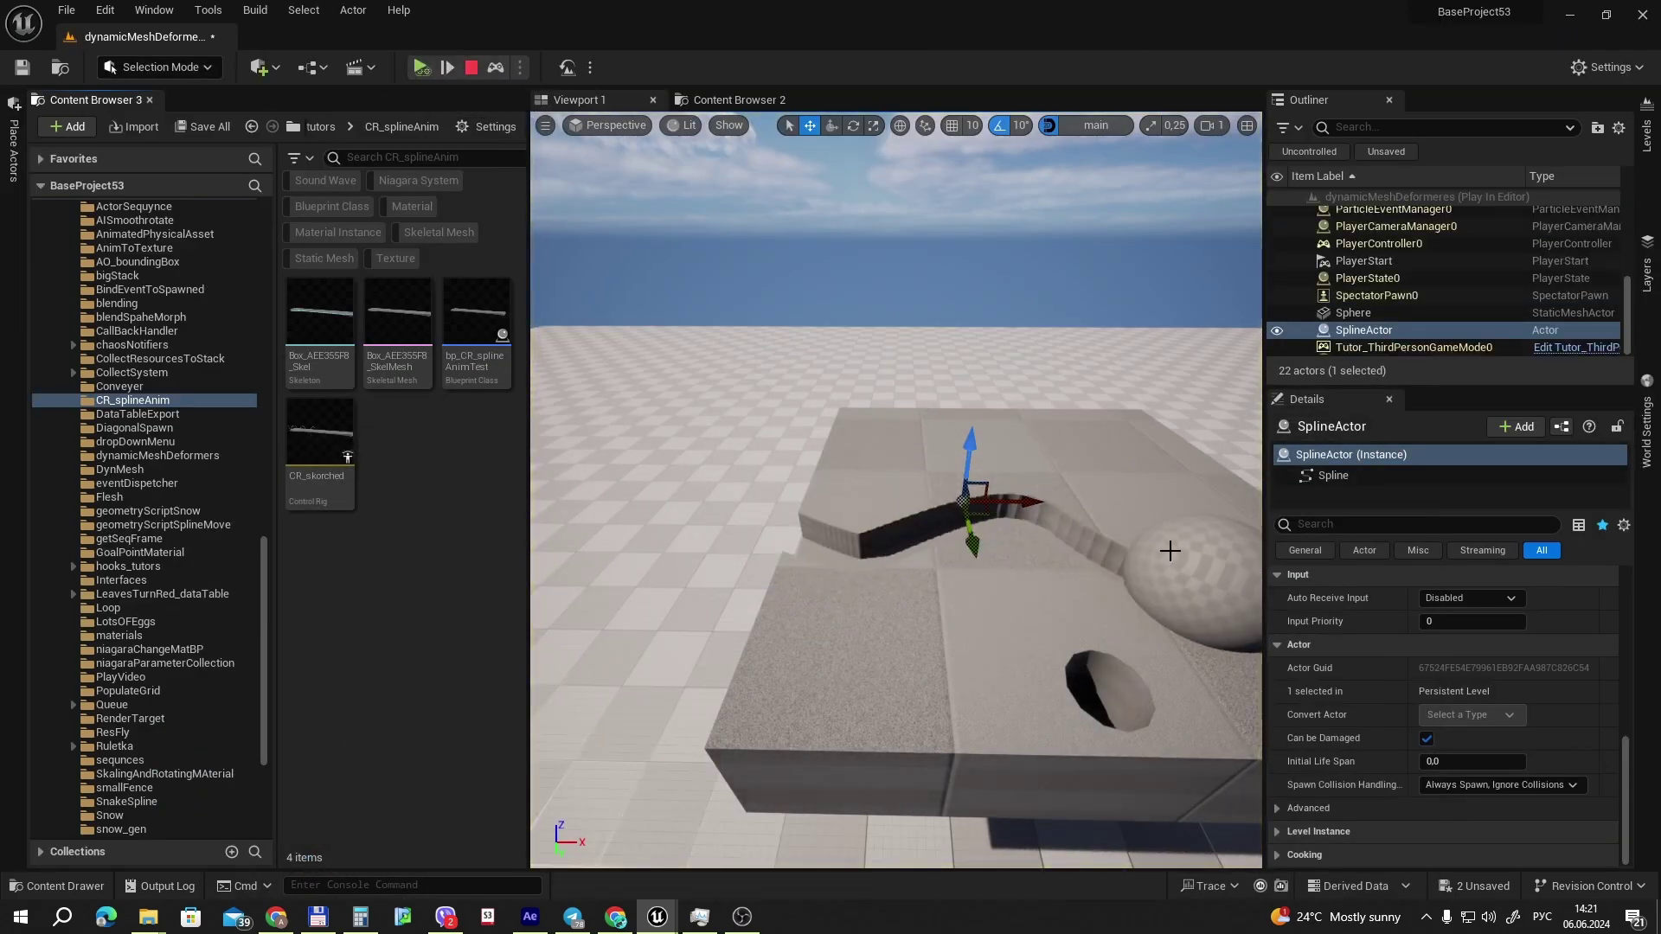
pyautogui.moveTo(1257, 554); pyautogui.dragTo(1246, 485)
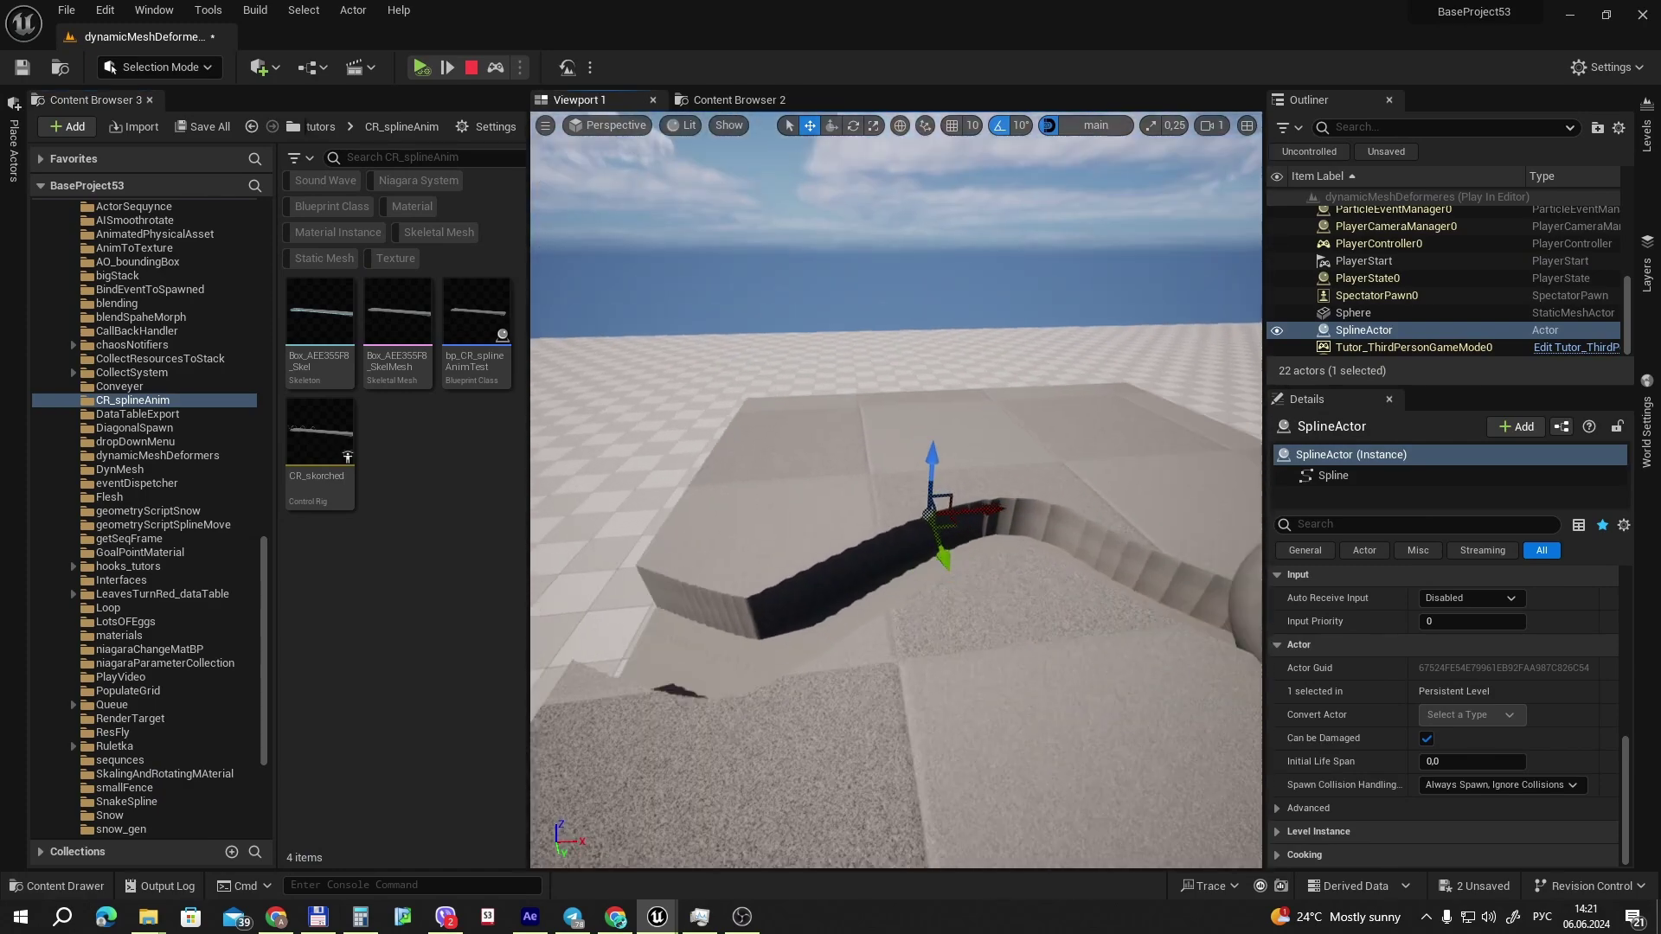
pyautogui.moveTo(938, 548); pyautogui.dragTo(938, 548, button='right')
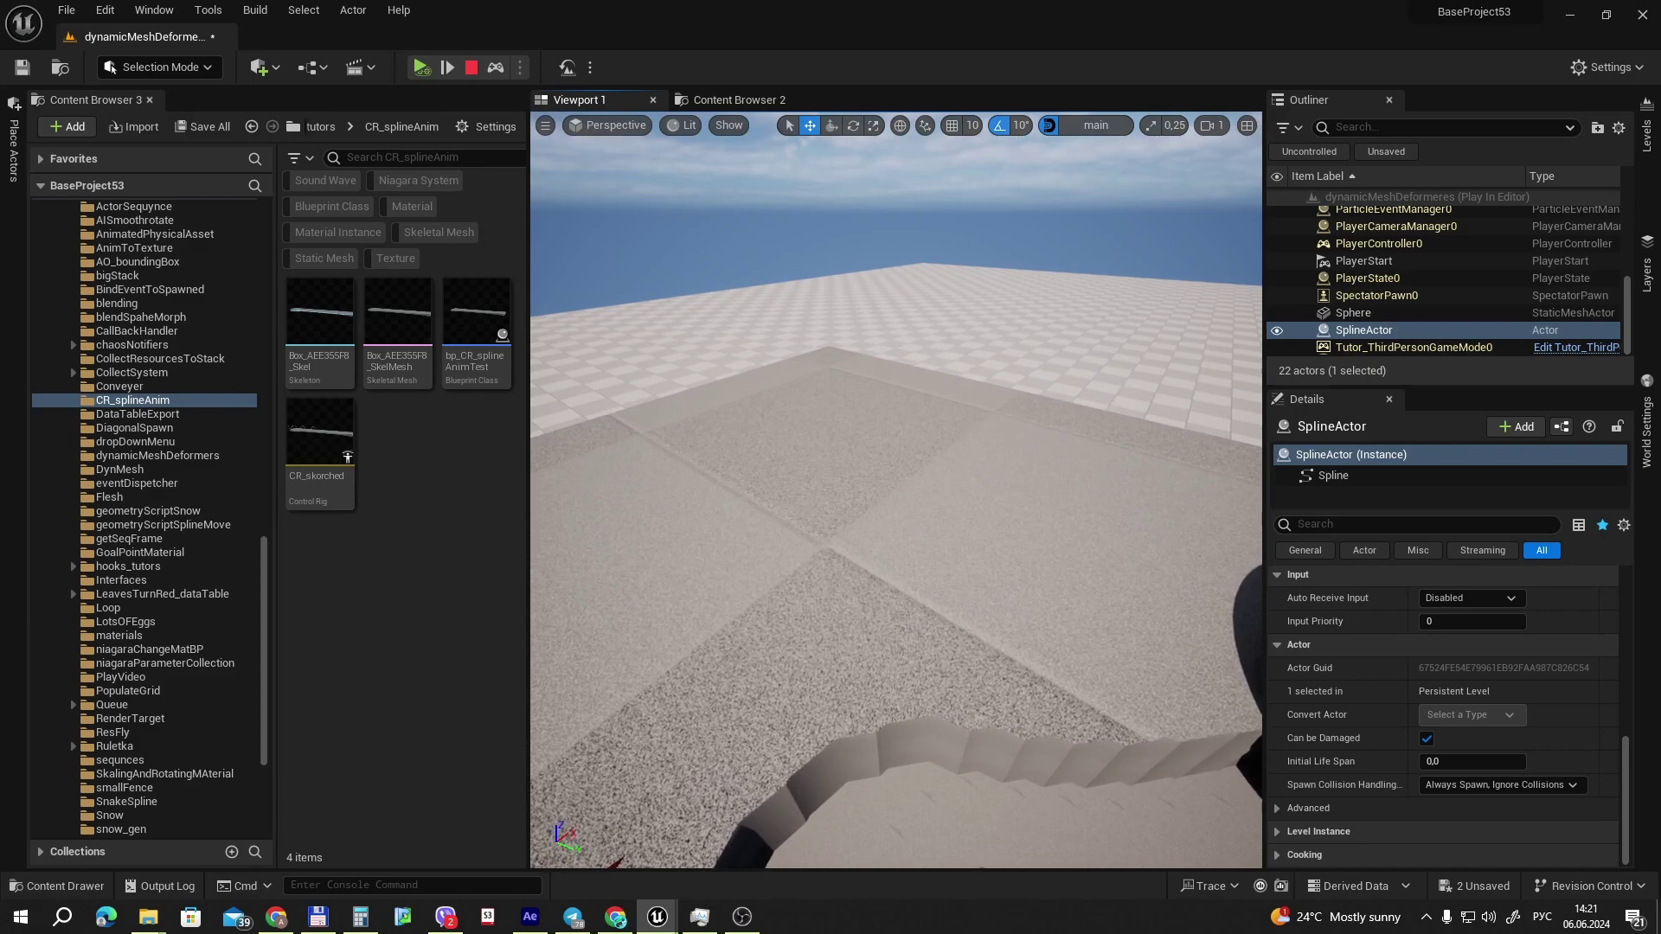
pyautogui.moveTo(852, 623); pyautogui.dragTo(853, 623, button='right')
pyautogui.moveTo(931, 572); pyautogui.dragTo(931, 572, button='right')
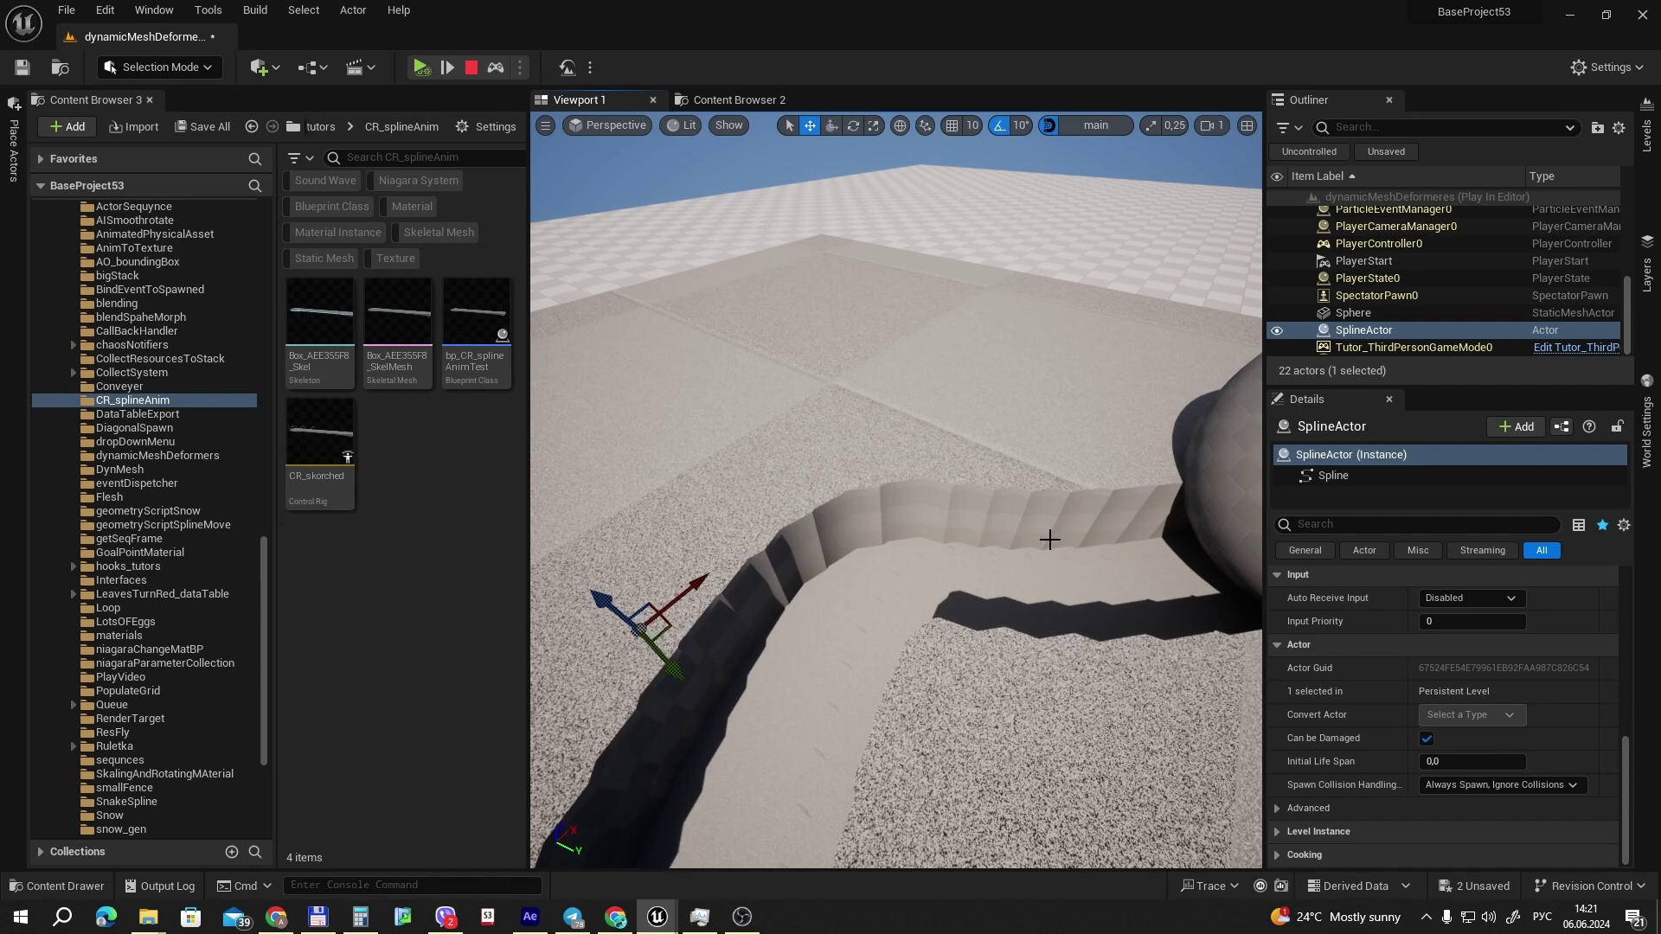
# Frame the SplineActor in the viewport and resume the simulation.
pyautogui.press('f')
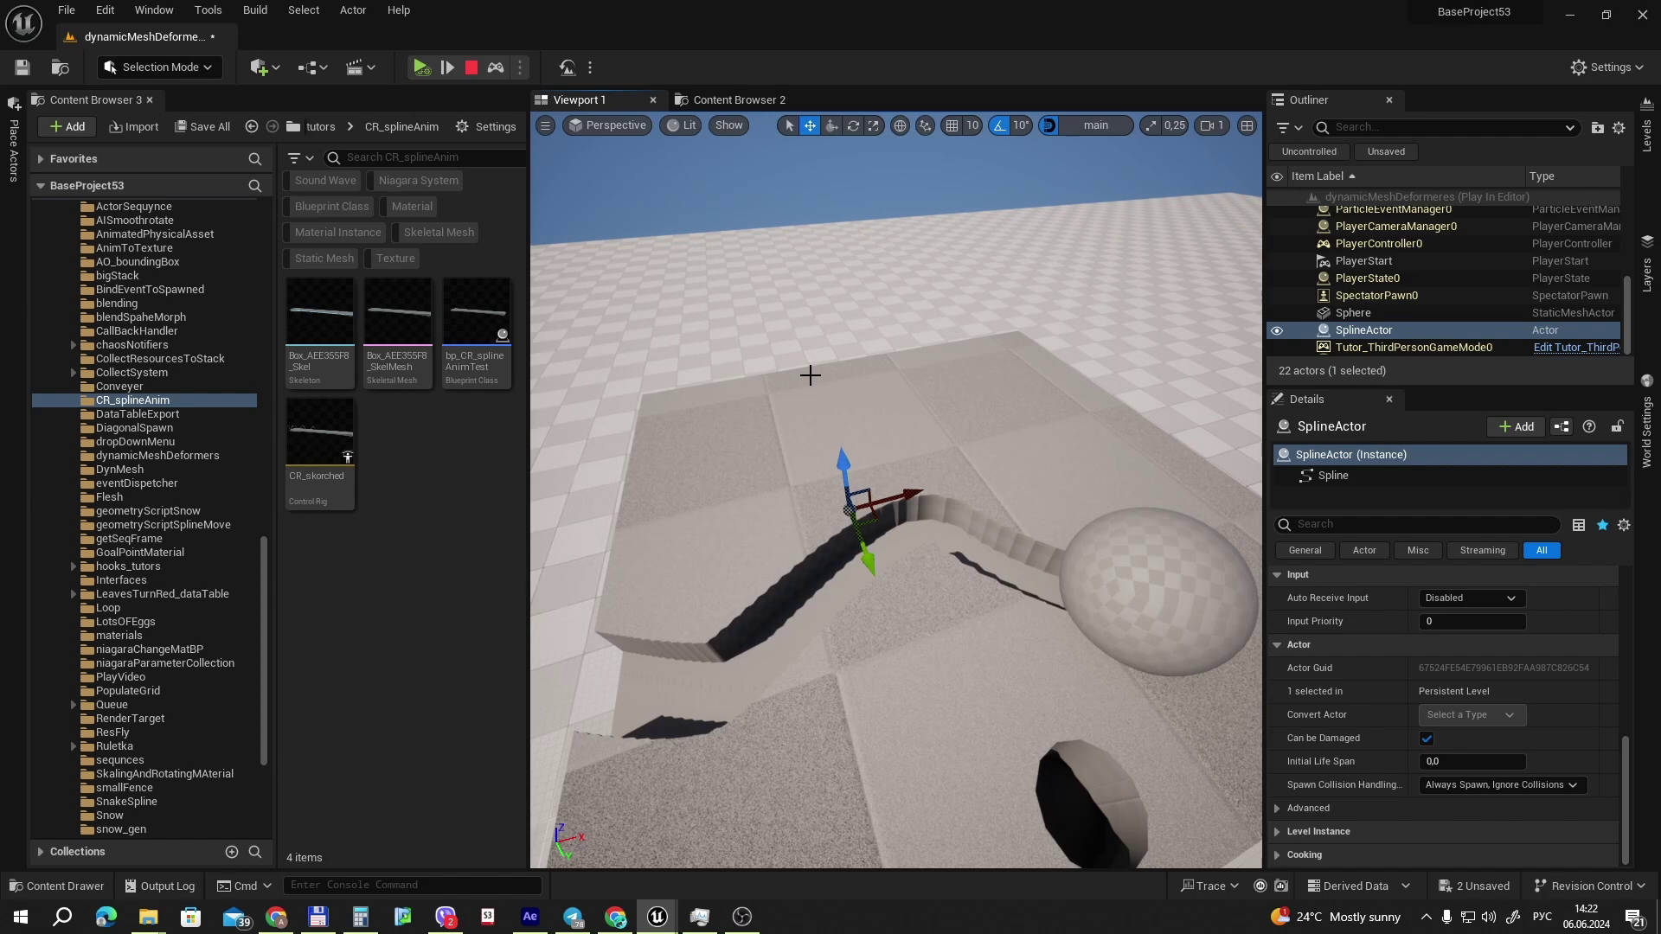
pyautogui.scroll(-5, 809, 374)
pyautogui.scroll(3, 809, 375)
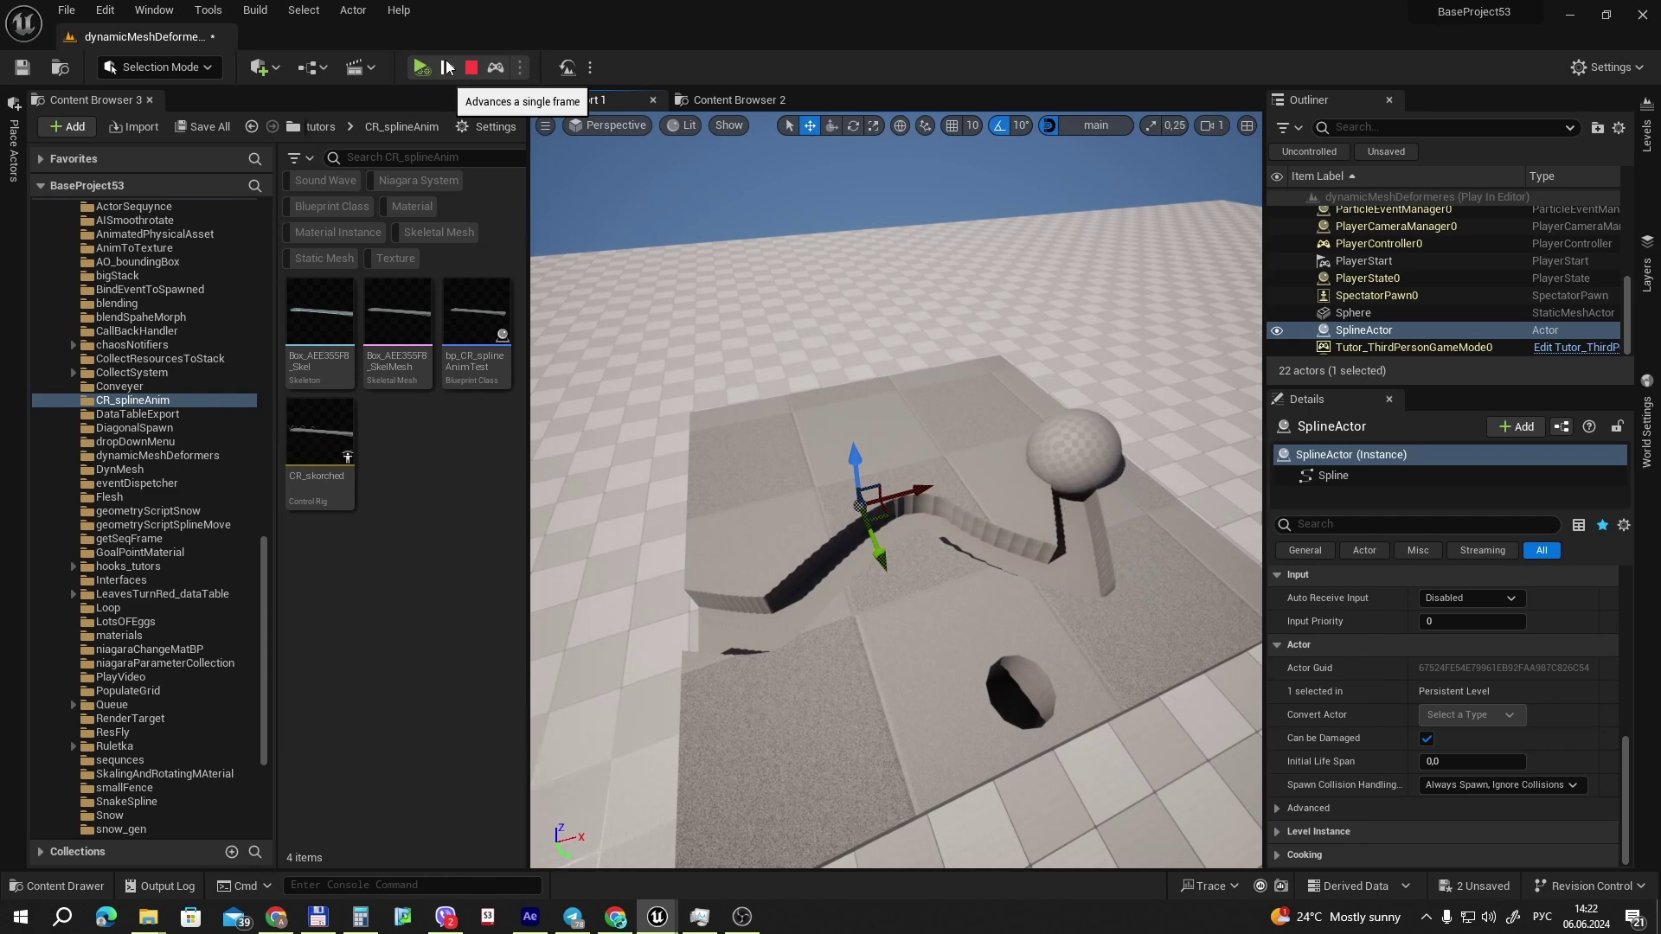
pyautogui.click(427, 73)
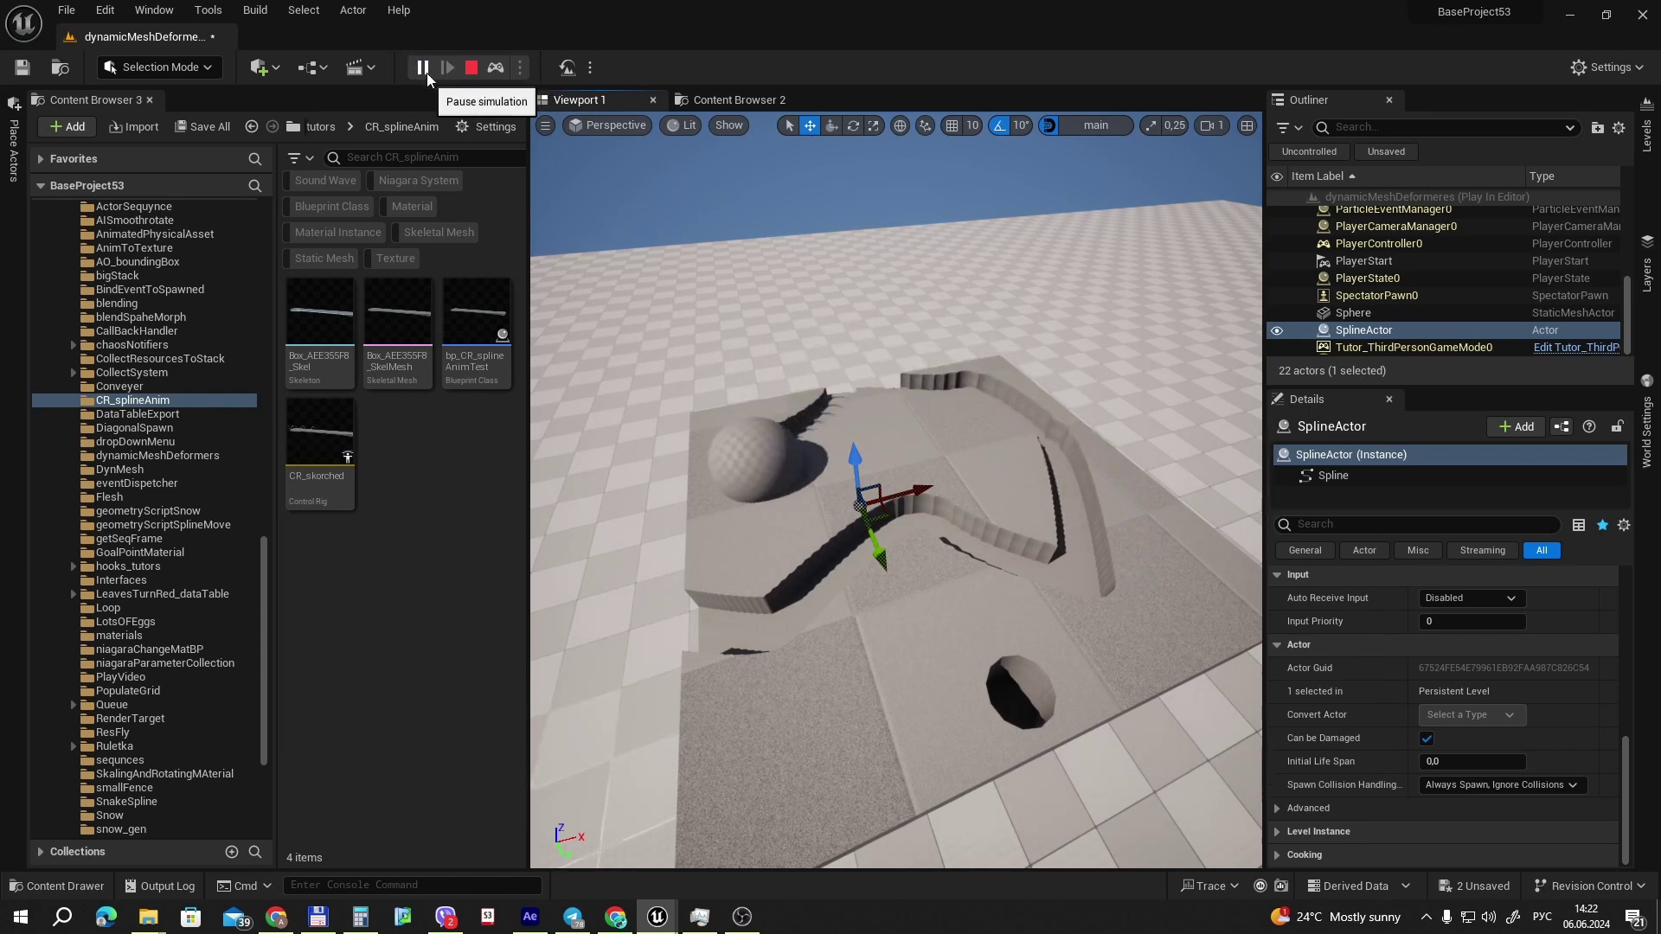